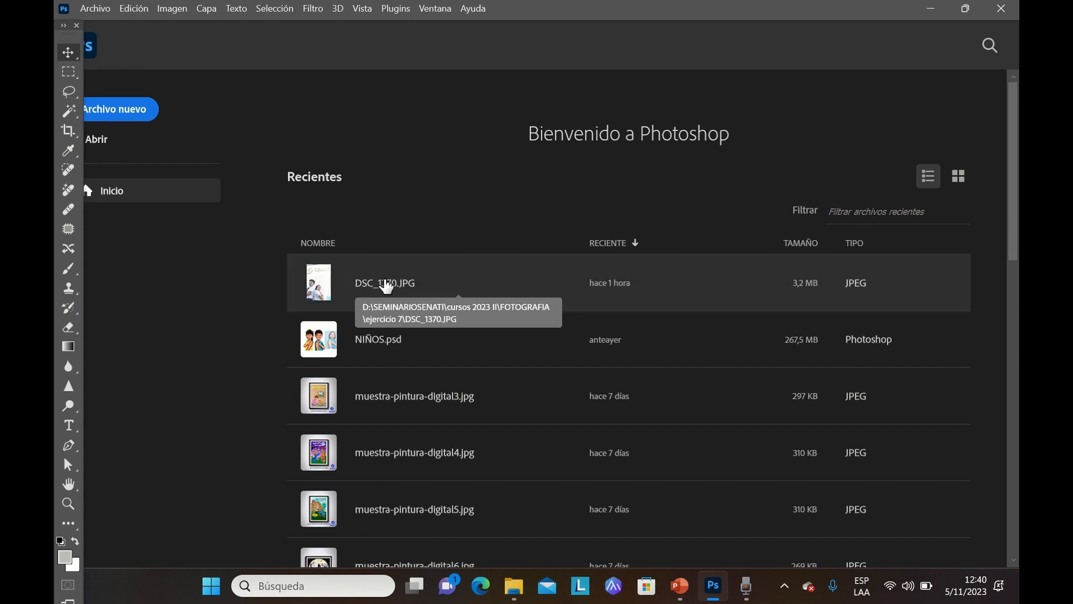
- Open the recent photo DSC_1370.JPG with its embedded colour profile and hide the extras overlaid on the image
{"action": "left_click", "coordinate": [386, 285]}
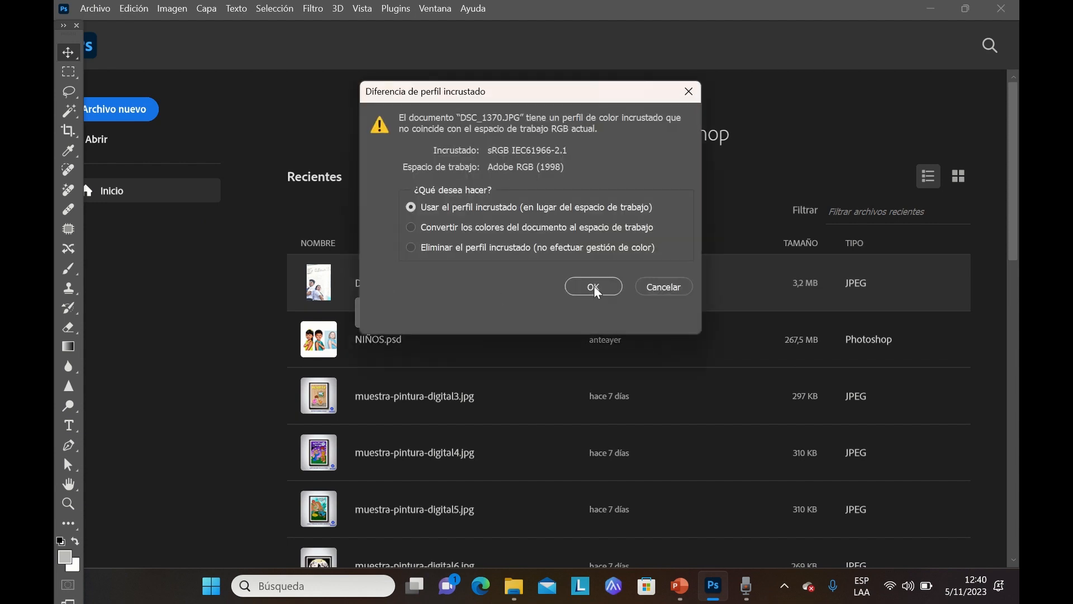
{"action": "left_click", "coordinate": [593, 284]}
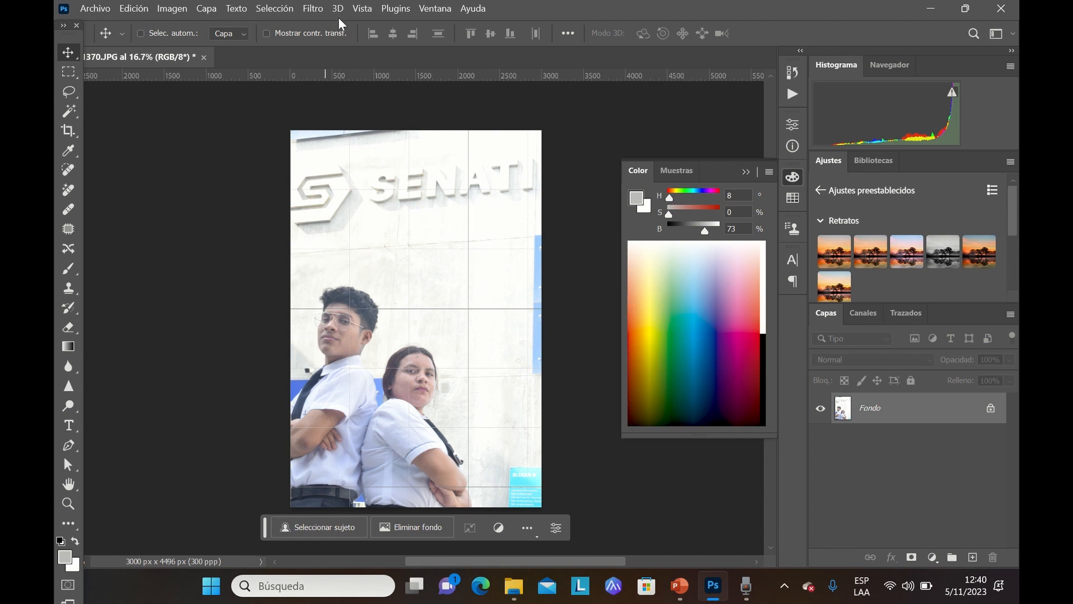
{"action": "left_click", "coordinate": [361, 9]}
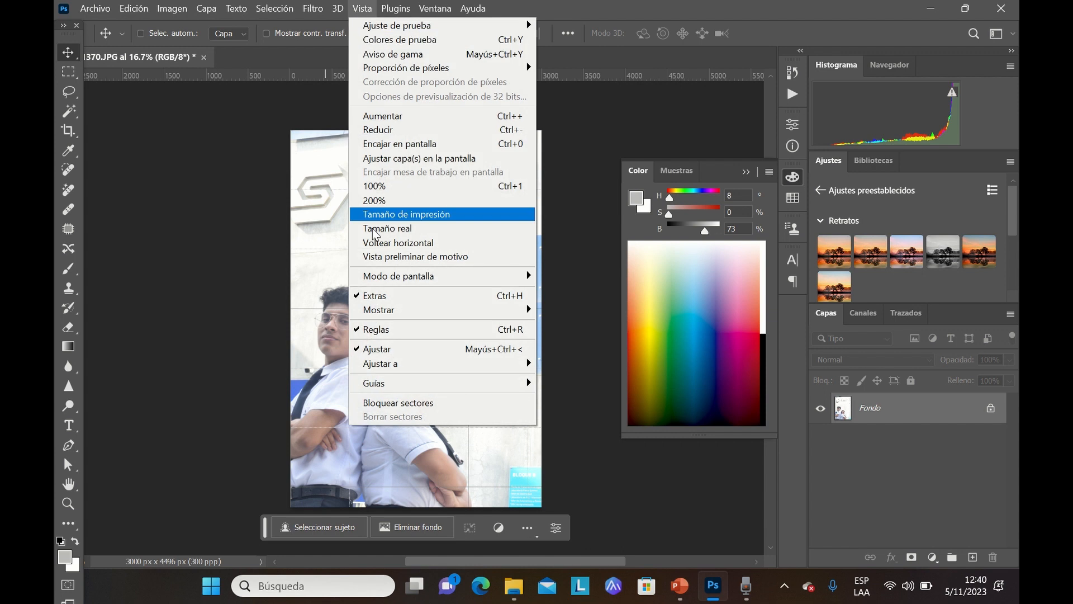
{"action": "left_click", "coordinate": [366, 296]}
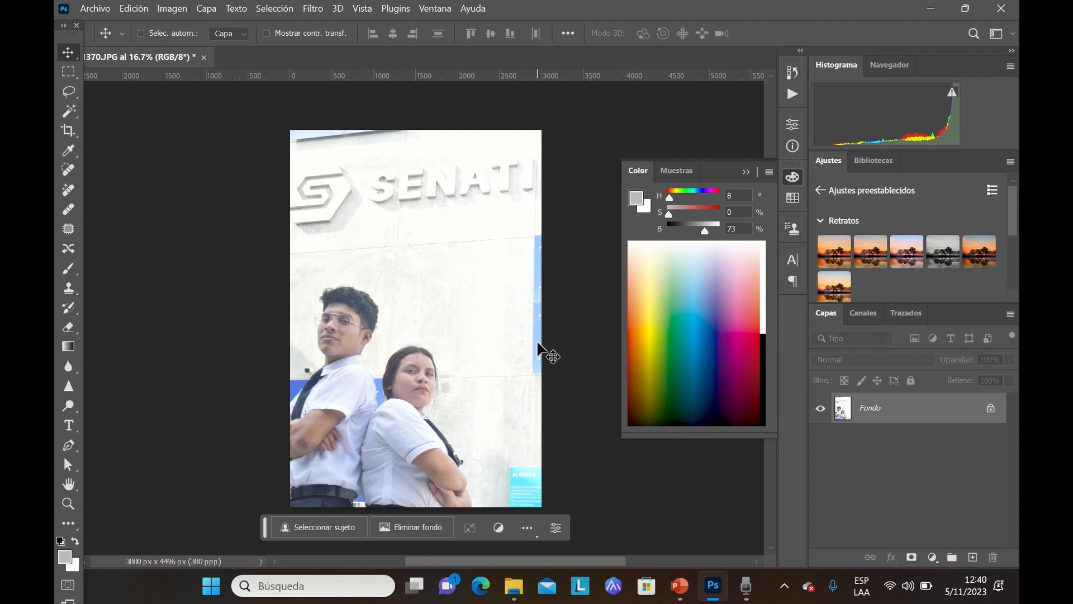
- Start the Camera Raw filter on the photo and show side-by-side before and after views with the Básico settings collapsed
{"action": "left_click", "coordinate": [312, 9]}
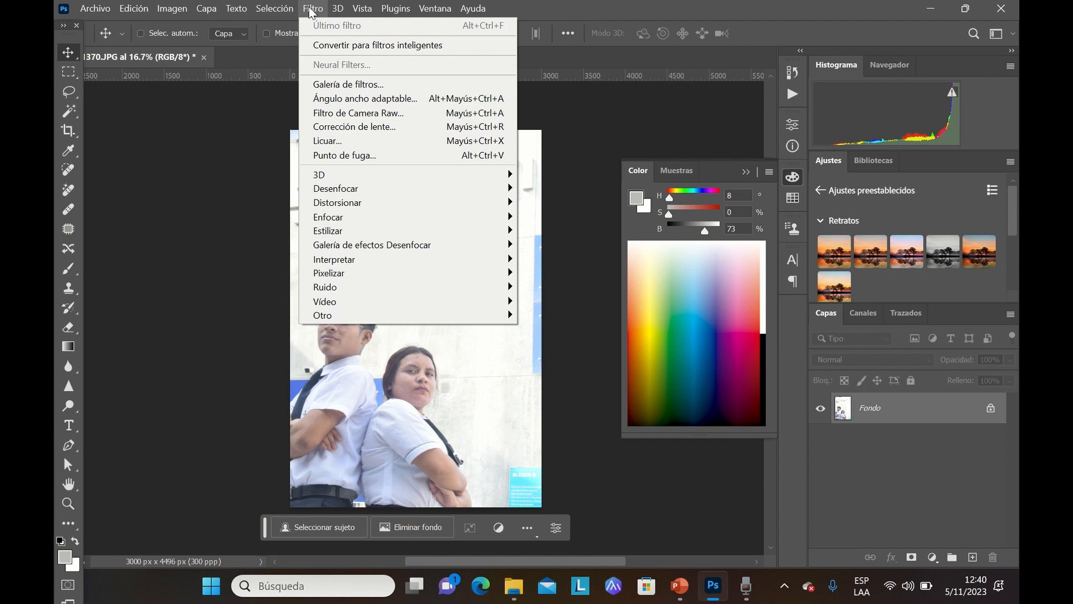
{"action": "left_click", "coordinate": [362, 115]}
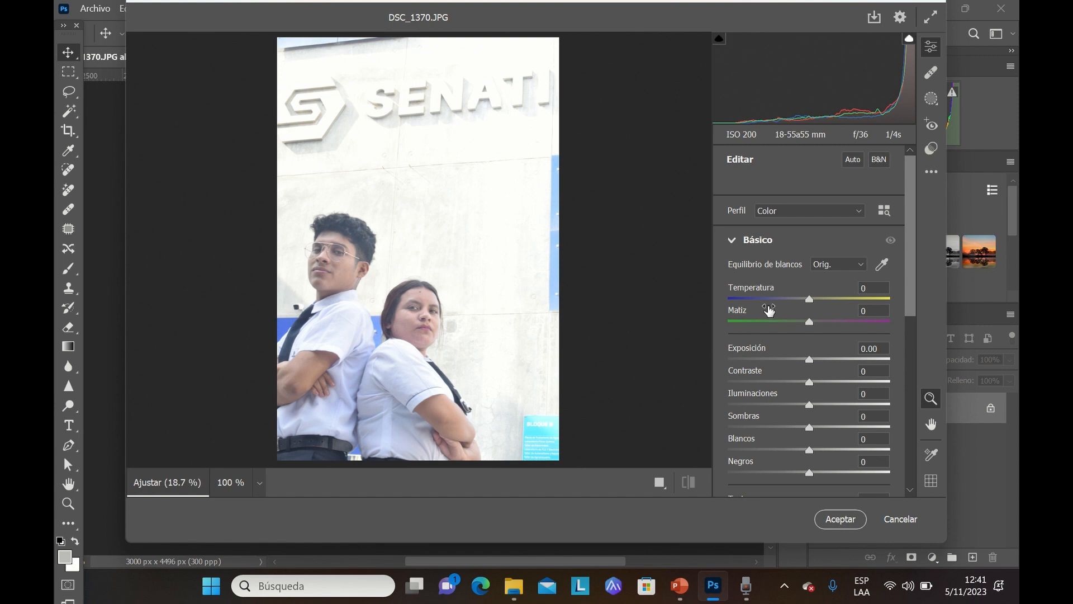
{"action": "left_click", "coordinate": [741, 241]}
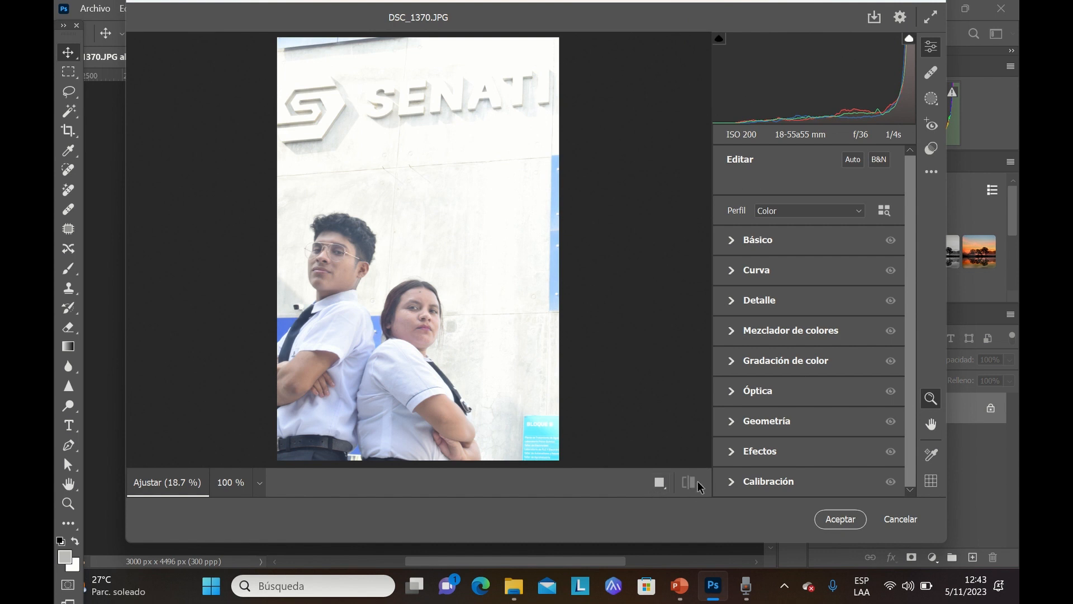
{"action": "left_click", "coordinate": [665, 487]}
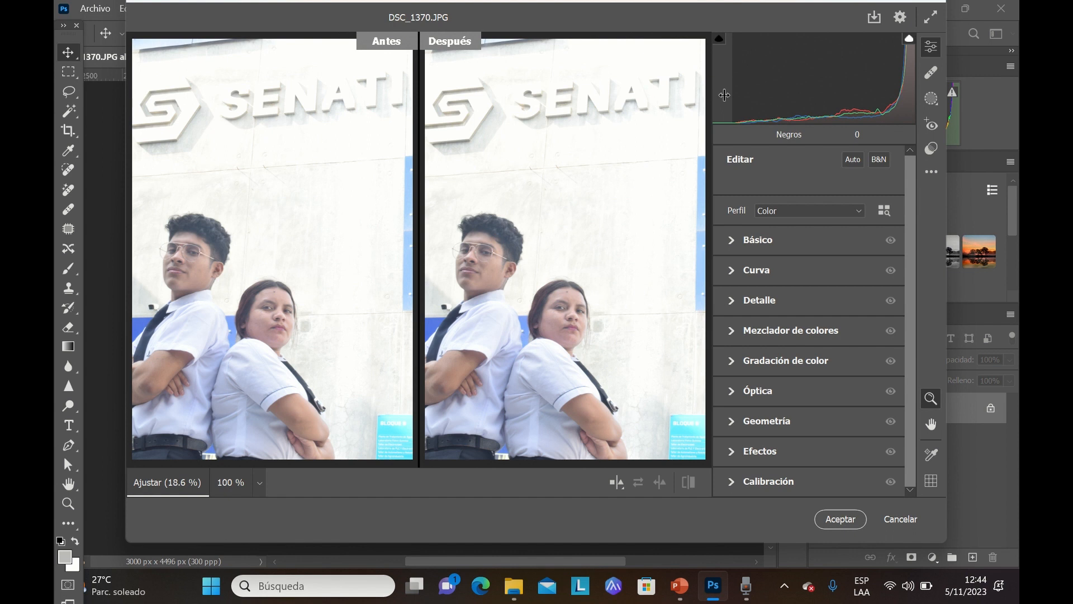
- Try the Auto correction and the B&N conversion on the photo, and switch both off again
{"action": "left_click", "coordinate": [852, 161]}
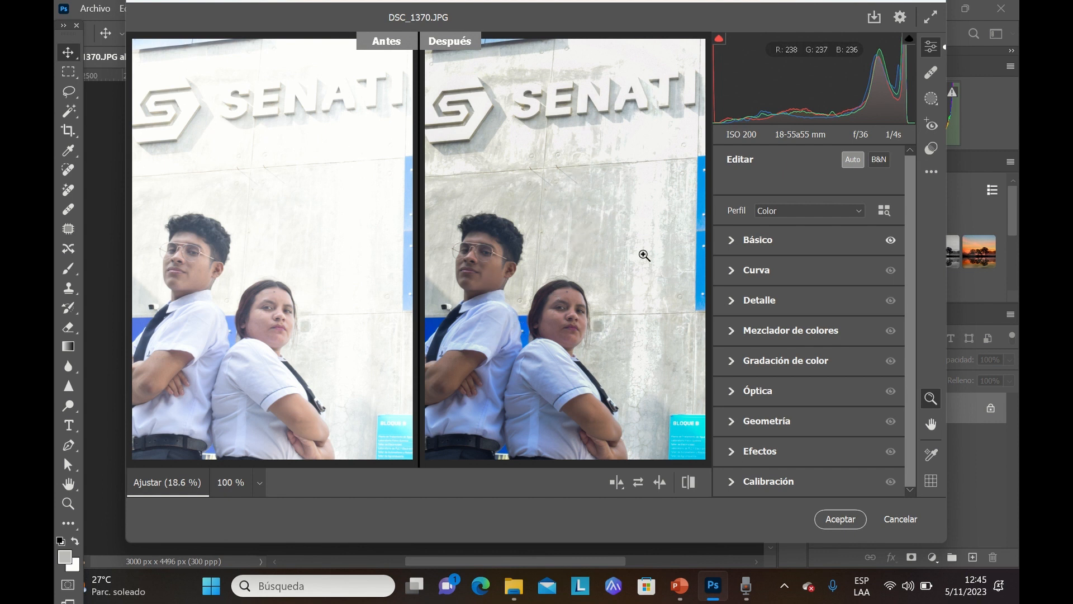
{"action": "left_click", "coordinate": [879, 161]}
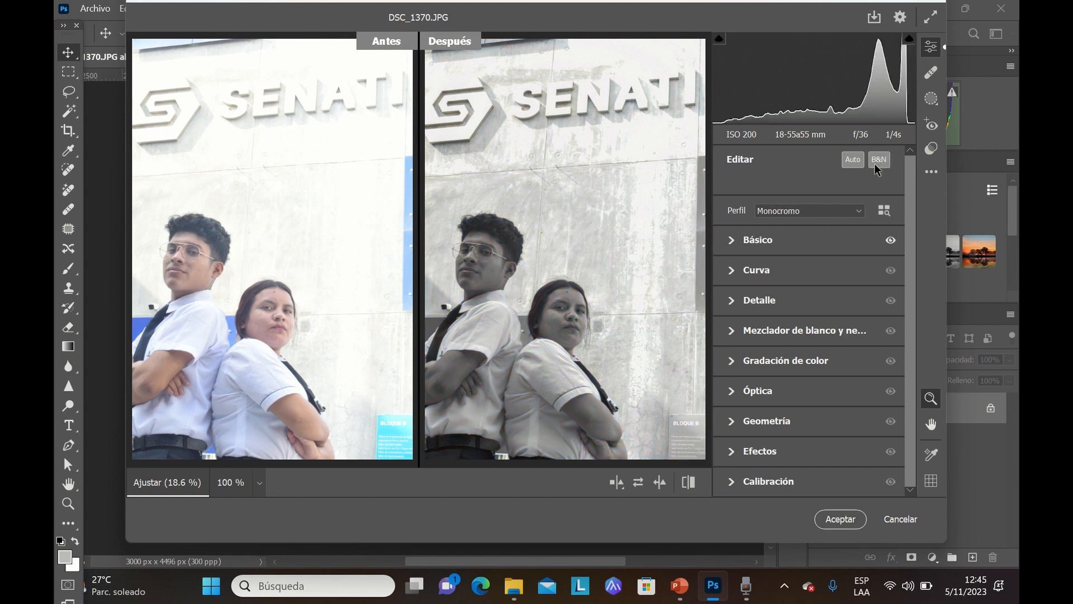
{"action": "left_click", "coordinate": [879, 161]}
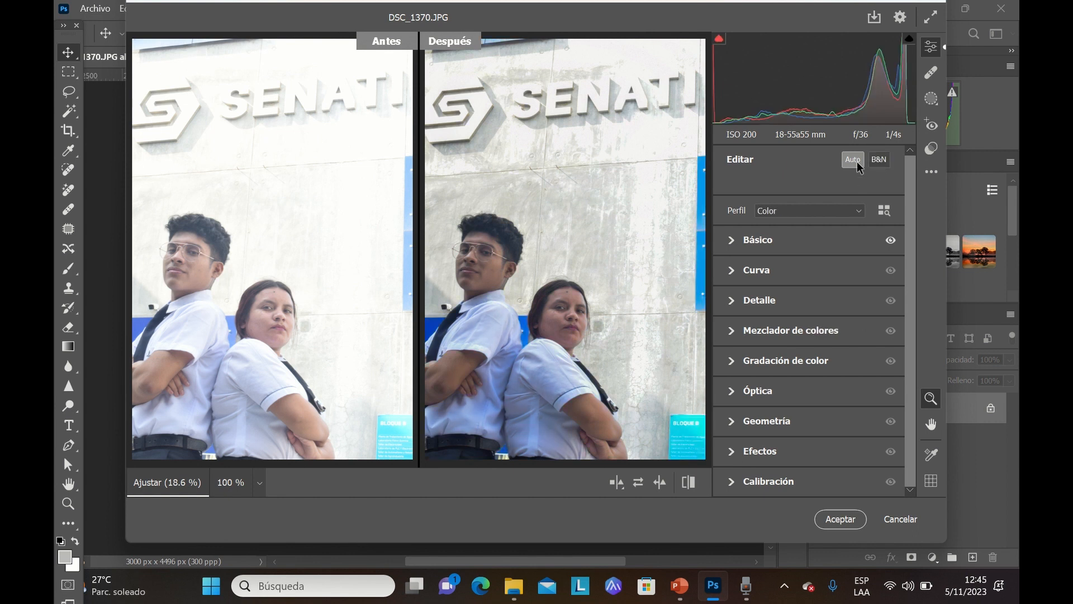
{"action": "left_click", "coordinate": [853, 160]}
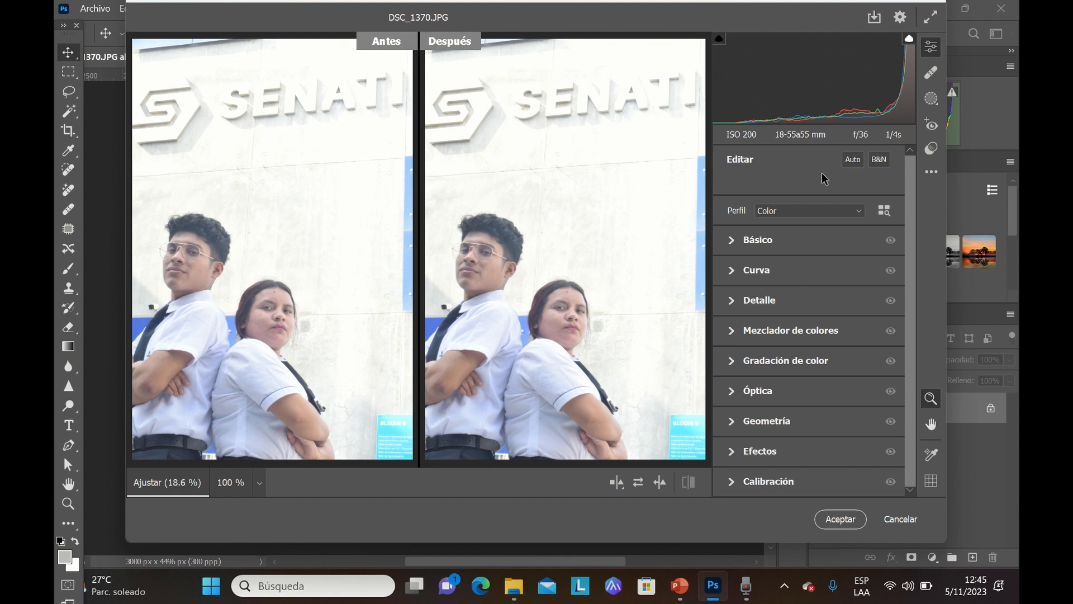
- Expand the Básico settings, try strong cool and warm white balances, and set Temperatura to +3
{"action": "left_click", "coordinate": [733, 240]}
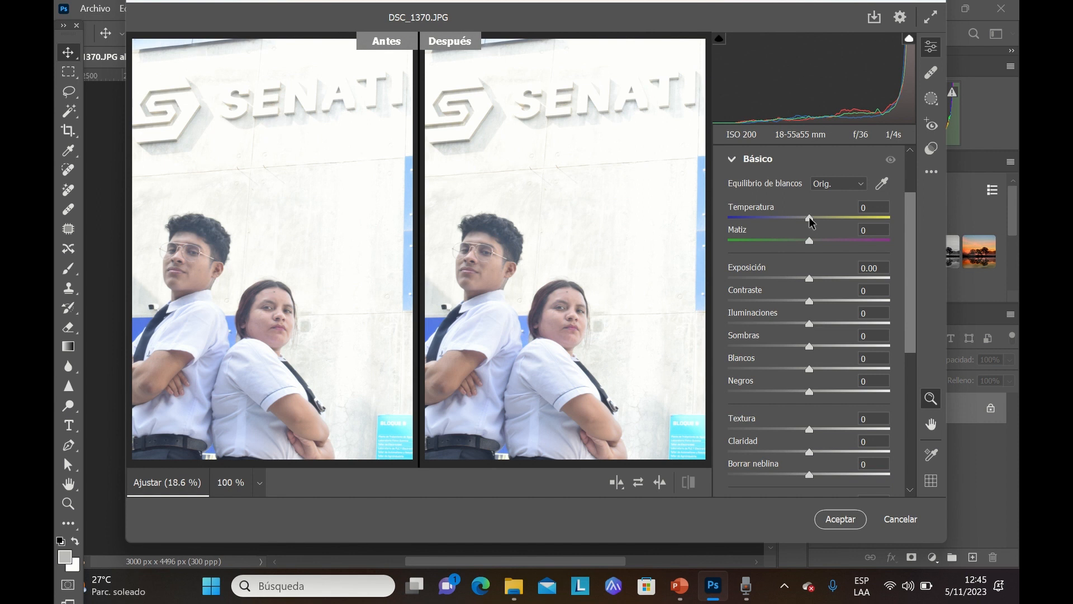
{"action": "left_click_drag", "start_coordinate": [811, 217], "coordinate": [739, 222]}
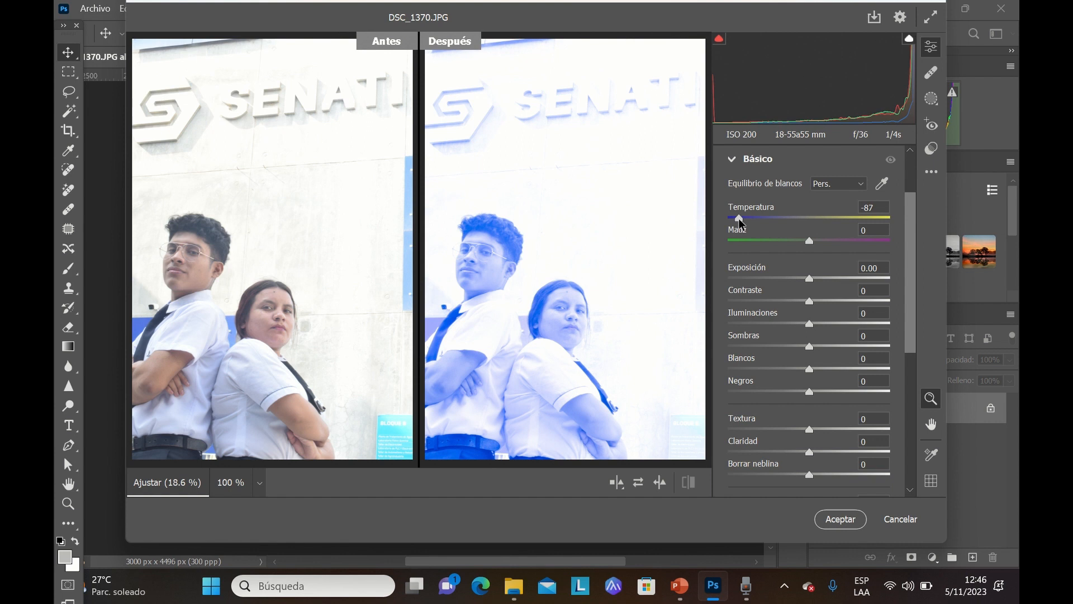
{"action": "left_click_drag", "start_coordinate": [739, 222], "coordinate": [883, 221]}
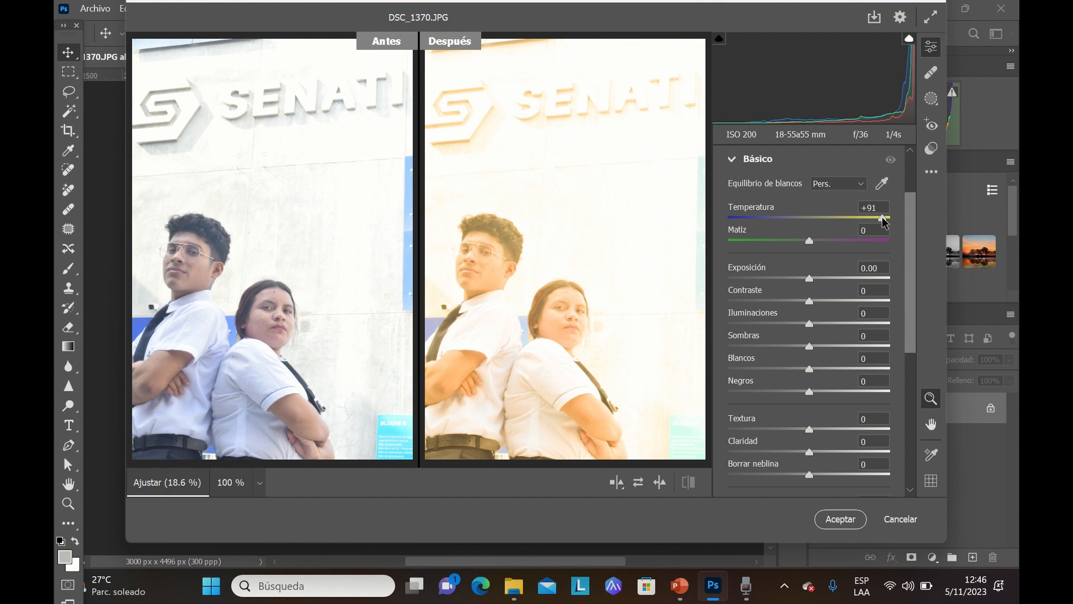
{"action": "left_click_drag", "start_coordinate": [883, 222], "coordinate": [811, 220]}
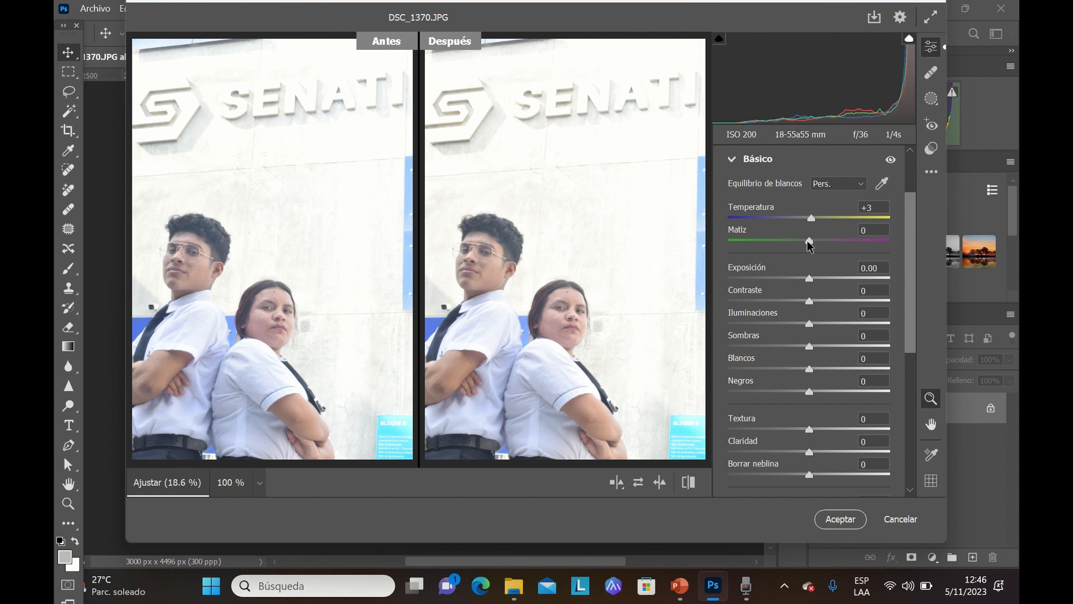
- Try strong green and magenta tints on the photo and set Matiz to +2
{"action": "left_click_drag", "start_coordinate": [809, 244], "coordinate": [781, 245]}
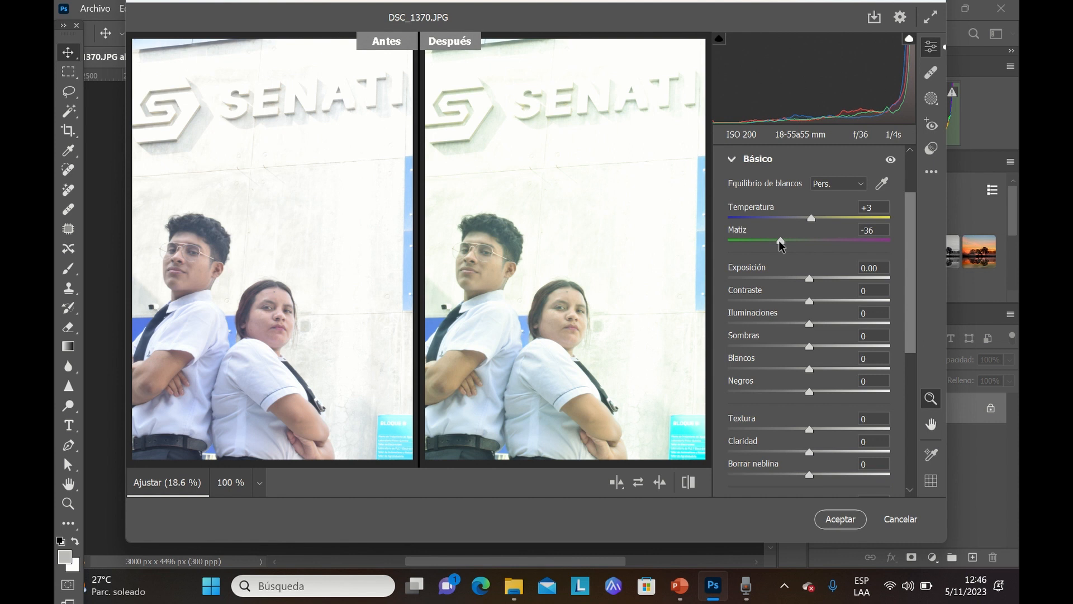
{"action": "left_click_drag", "start_coordinate": [781, 244], "coordinate": [776, 244]}
{"action": "left_click_drag", "start_coordinate": [774, 245], "coordinate": [772, 244]}
{"action": "left_click_drag", "start_coordinate": [765, 245], "coordinate": [751, 249]}
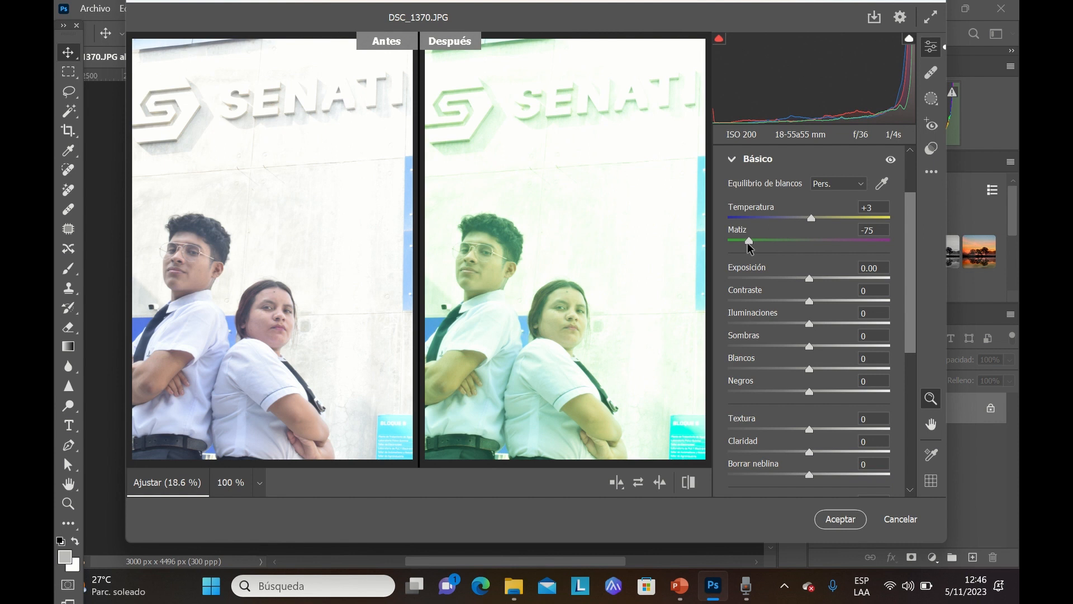
{"action": "left_click_drag", "start_coordinate": [751, 247], "coordinate": [874, 243]}
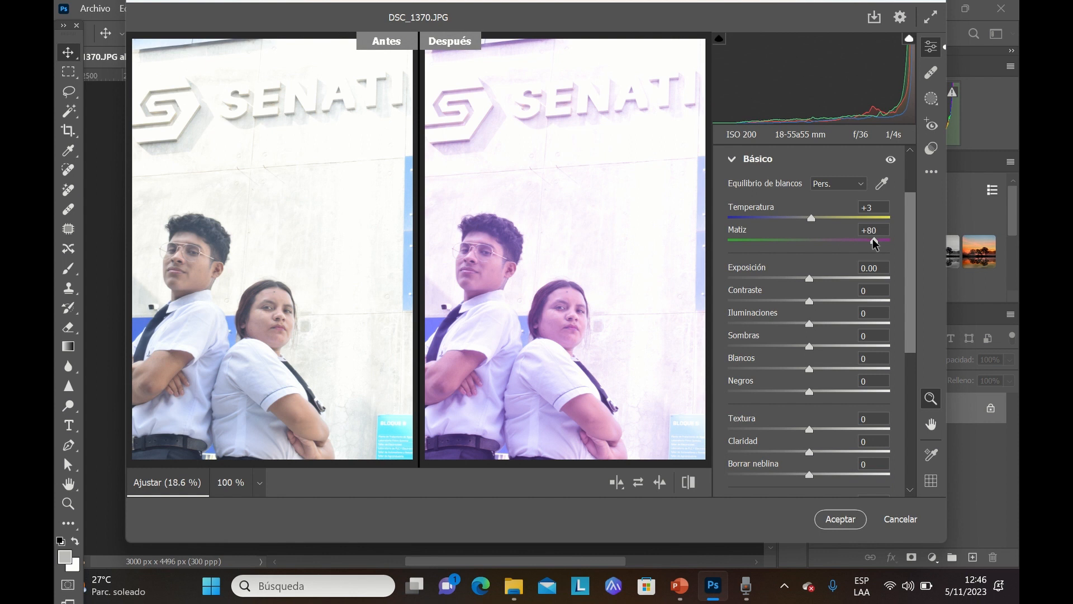
{"action": "left_click_drag", "start_coordinate": [873, 242], "coordinate": [812, 246]}
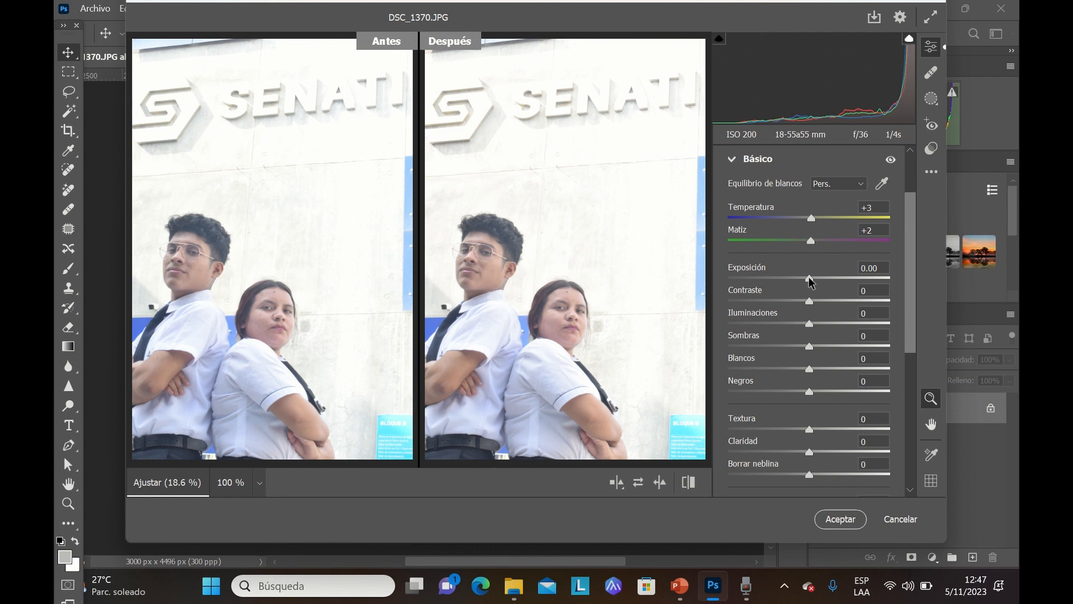
- Try the maximum exposure of +5.00 and darken the photo gradually to an Exposición of -0.60
{"action": "left_click_drag", "start_coordinate": [811, 283], "coordinate": [900, 279]}
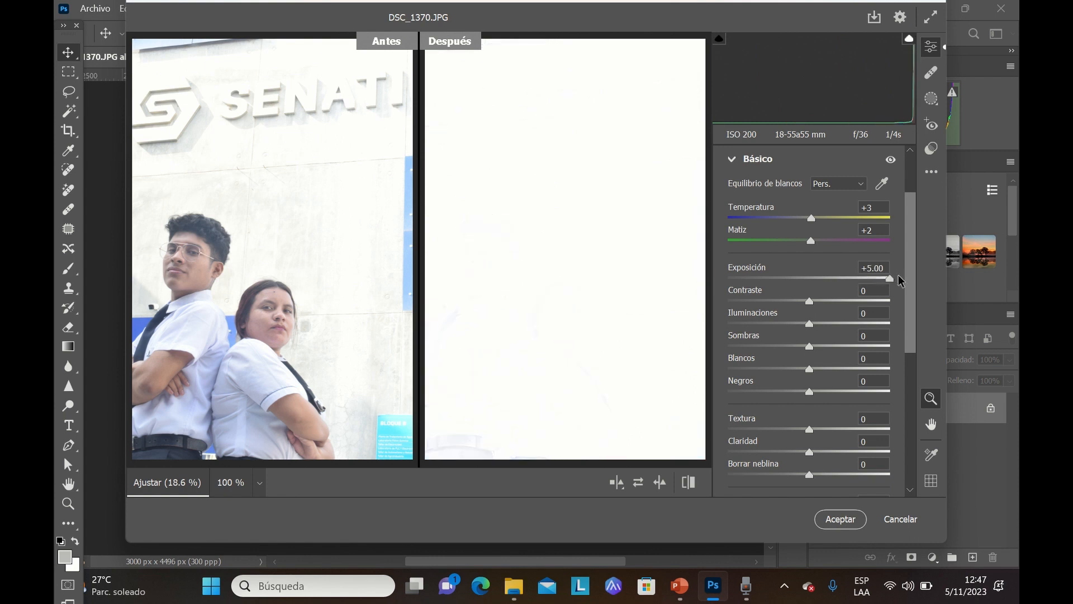
{"action": "left_click_drag", "start_coordinate": [890, 278], "coordinate": [811, 287]}
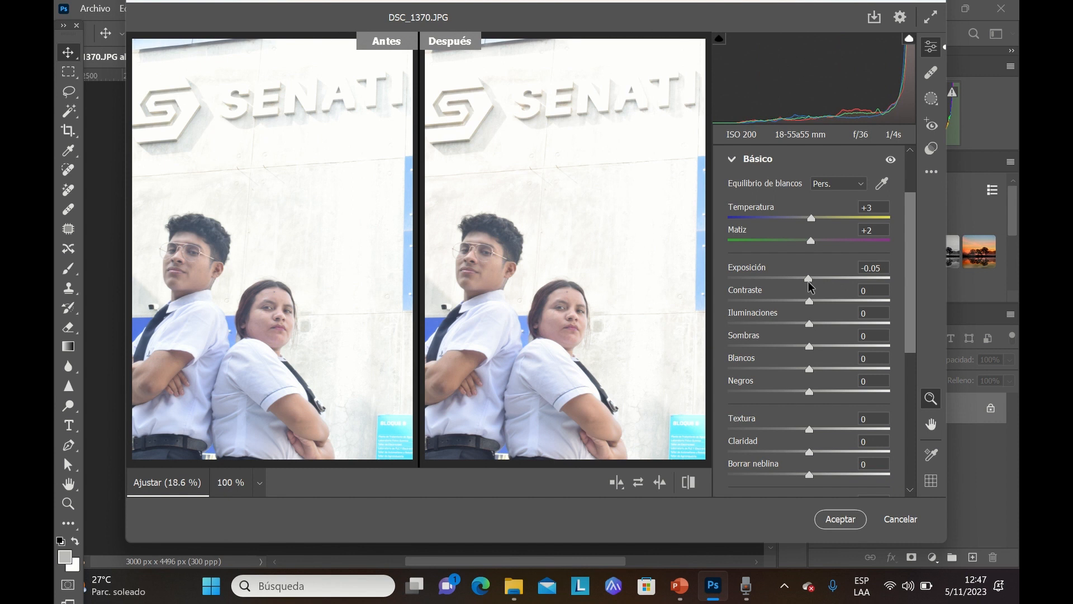
{"action": "mouse_move", "coordinate": [810, 286]}
{"action": "left_mouse_down"}
{"action": "mouse_move", "coordinate": [730, 290]}
{"action": "mouse_move", "coordinate": [806, 282]}
{"action": "left_mouse_up"}
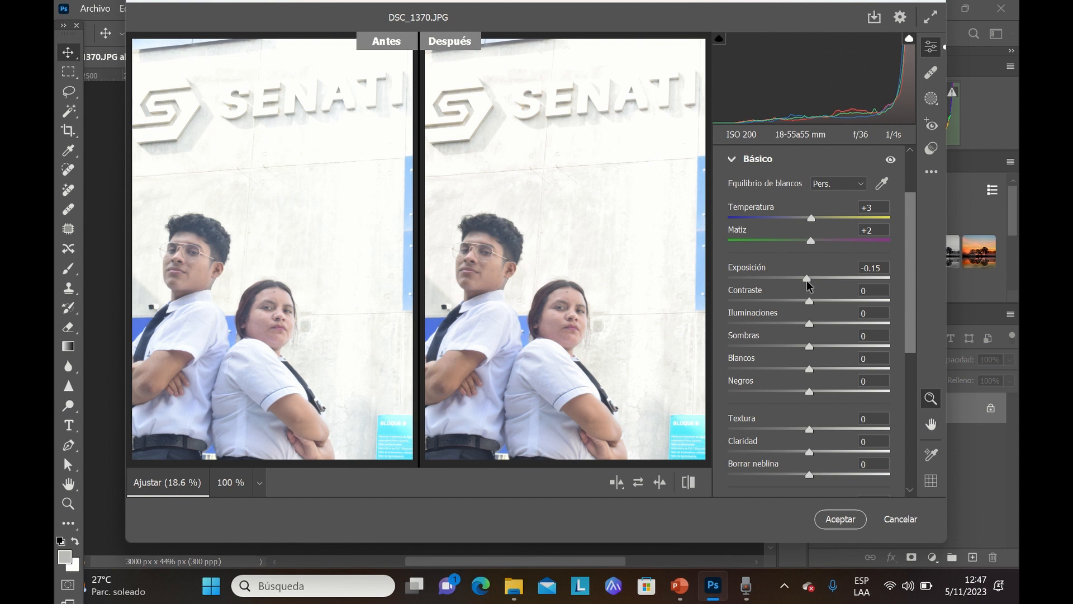
{"action": "left_click_drag", "start_coordinate": [809, 286], "coordinate": [807, 286]}
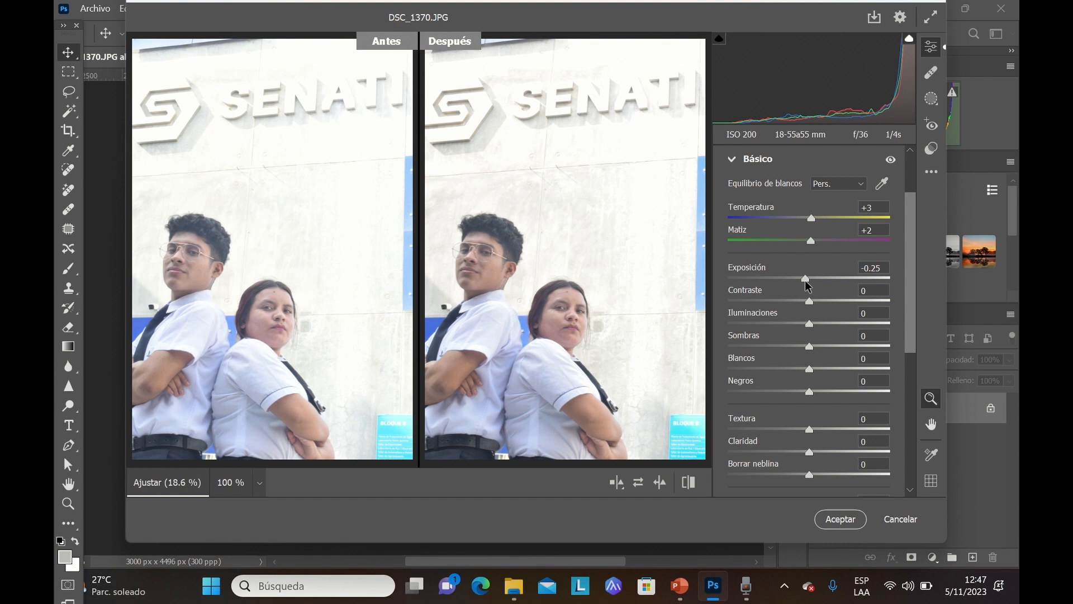
{"action": "left_click_drag", "start_coordinate": [806, 286], "coordinate": [805, 286]}
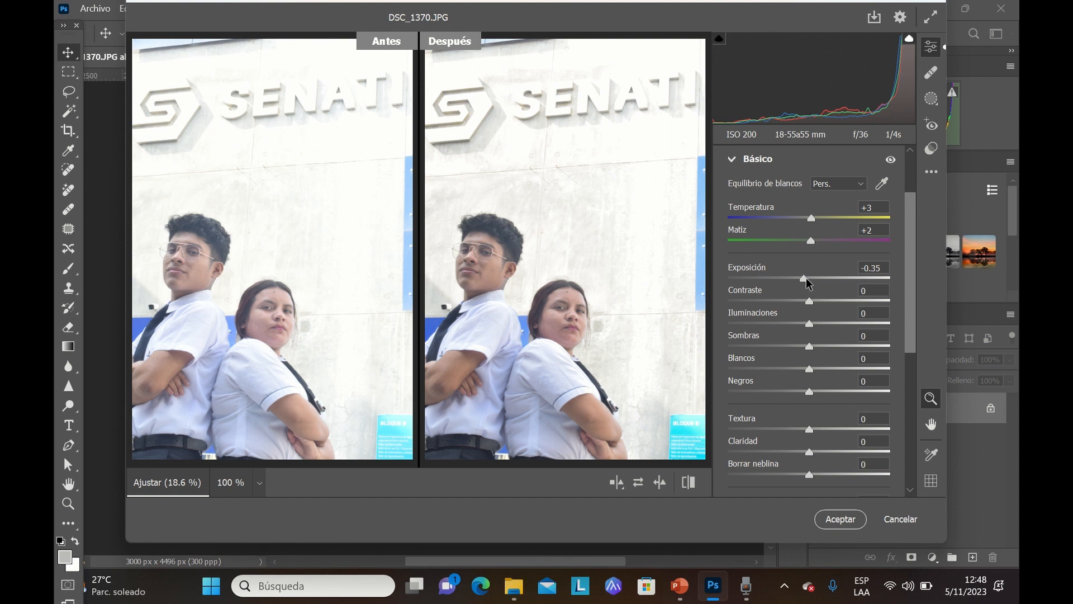
{"action": "left_click_drag", "start_coordinate": [806, 279], "coordinate": [802, 280]}
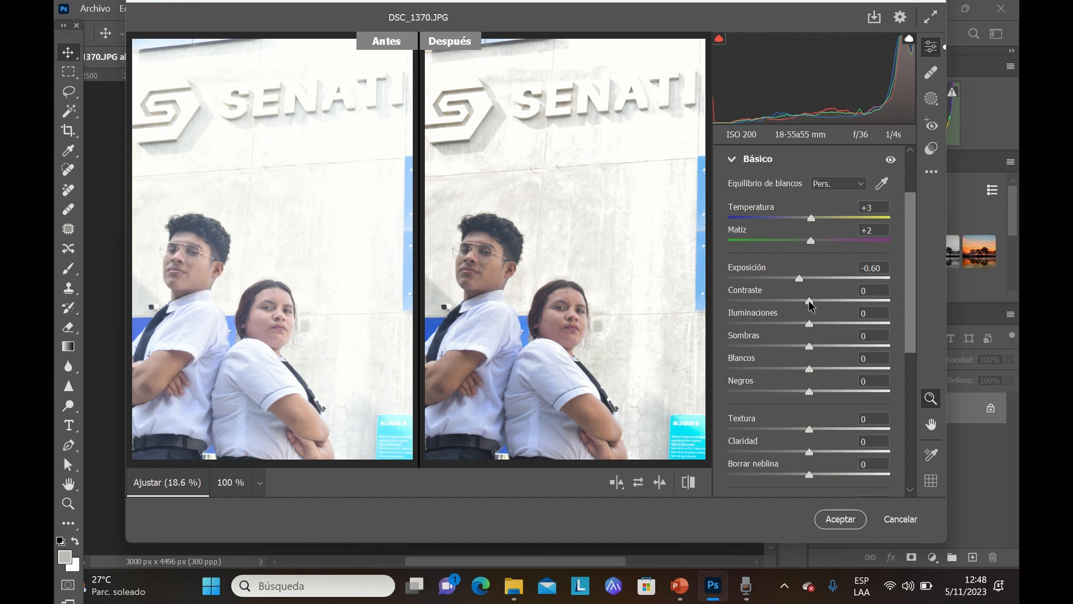
- Set Contraste to +34 and Iluminaciones to +32 in the basic adjustments
{"action": "mouse_move", "coordinate": [808, 301]}
{"action": "left_mouse_down"}
{"action": "mouse_move", "coordinate": [753, 306]}
{"action": "mouse_move", "coordinate": [883, 309]}
{"action": "mouse_move", "coordinate": [808, 306]}
{"action": "left_mouse_up"}
{"action": "left_click_drag", "start_coordinate": [808, 302], "coordinate": [838, 302]}
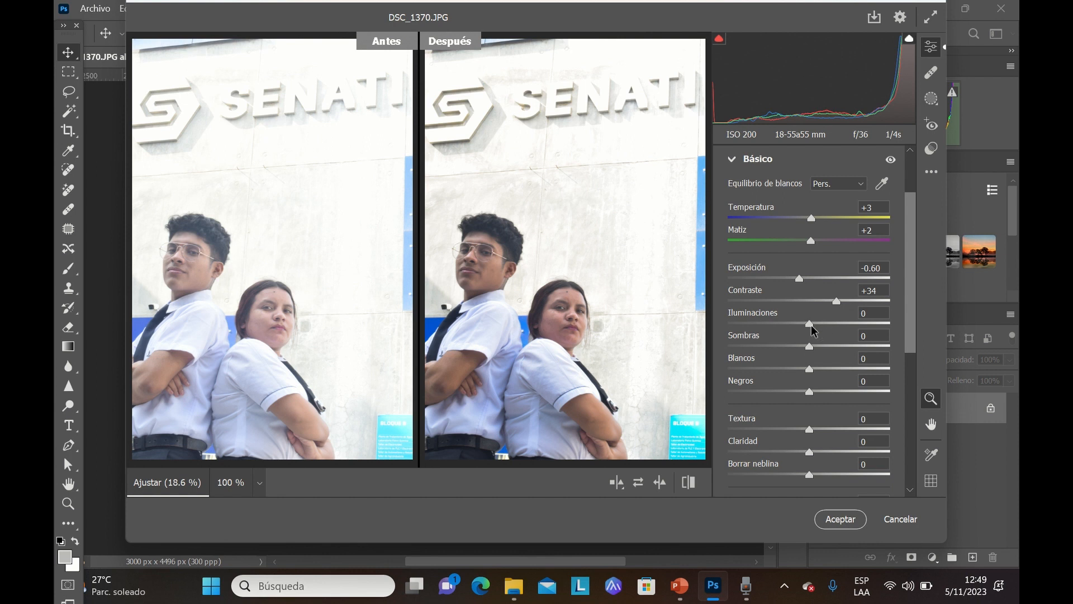
{"action": "left_click_drag", "start_coordinate": [814, 330], "coordinate": [907, 329]}
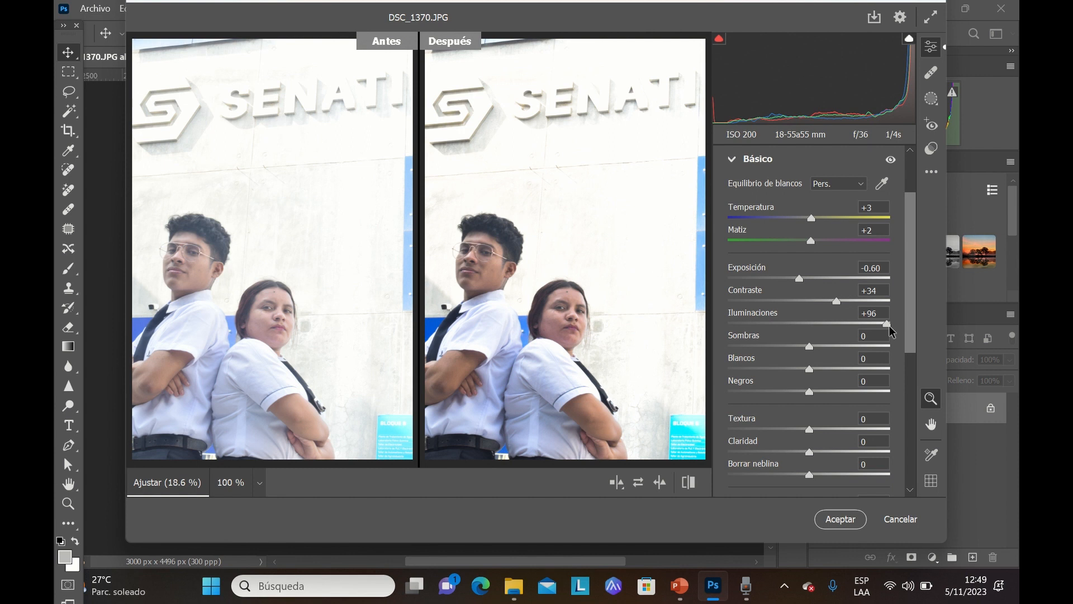
{"action": "left_click_drag", "start_coordinate": [890, 330], "coordinate": [838, 330]}
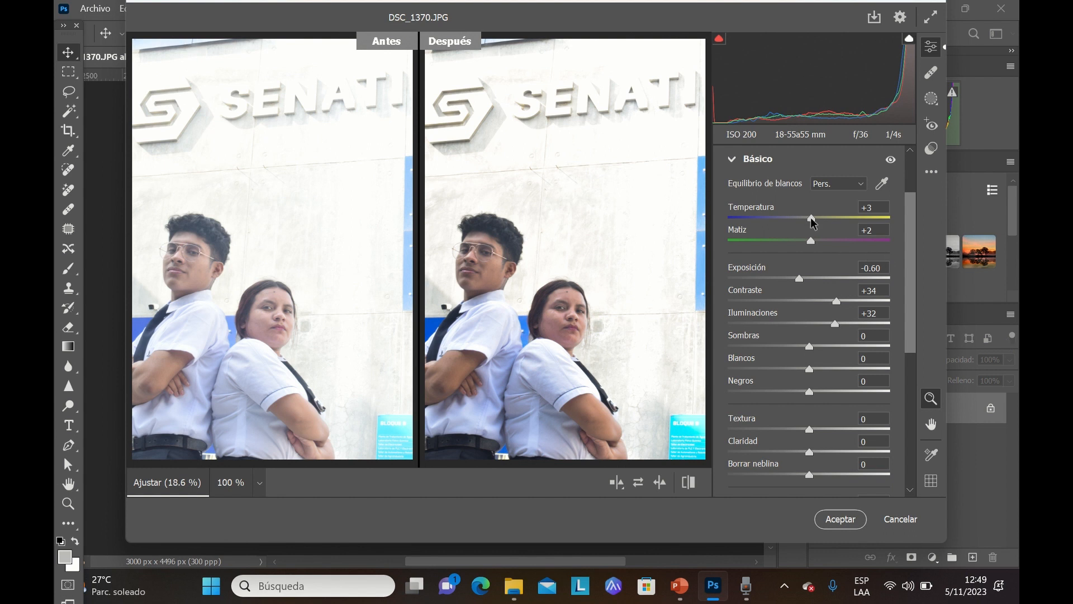
- Warm the photo to a Temperatura of +8 and set Sombras to -8
{"action": "left_click_drag", "start_coordinate": [813, 223], "coordinate": [817, 223]}
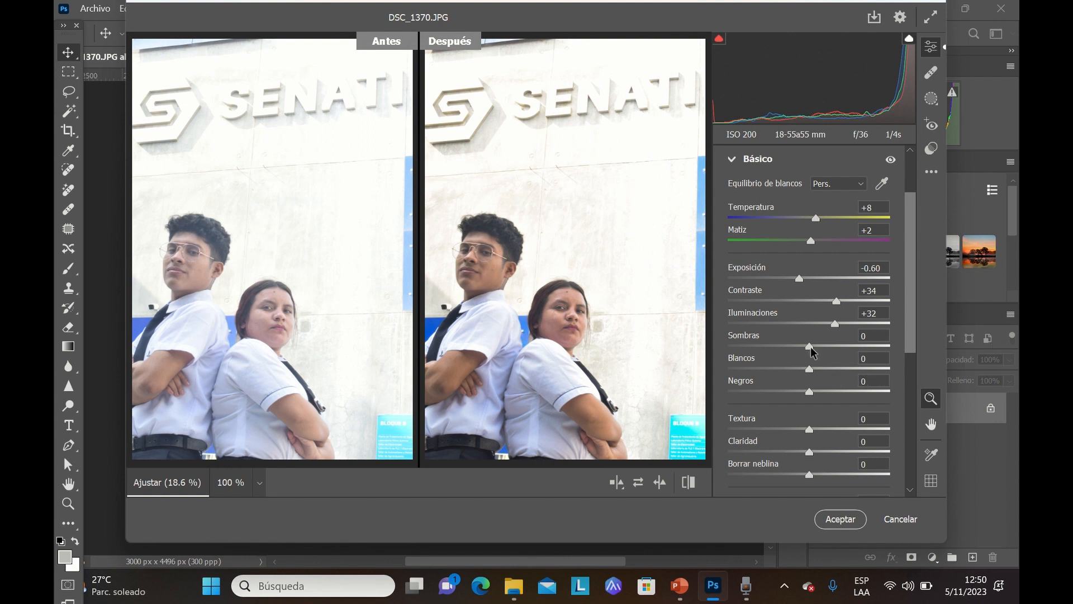
{"action": "mouse_move", "coordinate": [814, 351]}
{"action": "left_mouse_down"}
{"action": "mouse_move", "coordinate": [791, 354]}
{"action": "mouse_move", "coordinate": [803, 346]}
{"action": "left_mouse_up"}
- Set Blancos to +2 and Negros to +22 in the basic adjustments
{"action": "mouse_move", "coordinate": [811, 369]}
{"action": "left_mouse_down"}
{"action": "mouse_move", "coordinate": [834, 374]}
{"action": "mouse_move", "coordinate": [798, 372]}
{"action": "mouse_move", "coordinate": [813, 369]}
{"action": "left_mouse_up"}
{"action": "mouse_move", "coordinate": [811, 391]}
{"action": "left_mouse_down"}
{"action": "mouse_move", "coordinate": [801, 392]}
{"action": "mouse_move", "coordinate": [844, 397]}
{"action": "mouse_move", "coordinate": [830, 394]}
{"action": "left_mouse_up"}
{"action": "left_click_drag", "start_coordinate": [833, 388], "coordinate": [829, 390]}
- Compare the before and after views of the two students' faces at 36.8 % zoom
{"action": "left_click", "coordinate": [630, 394]}
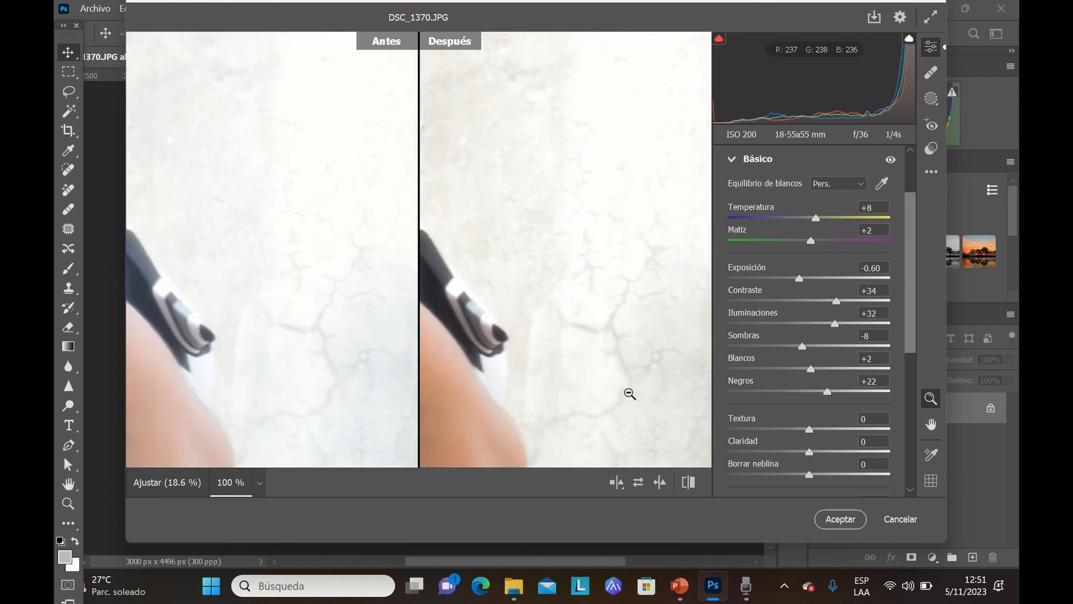
{"action": "scroll", "coordinate": [589, 363], "scroll_direction": "up", "scroll_amount": 2}
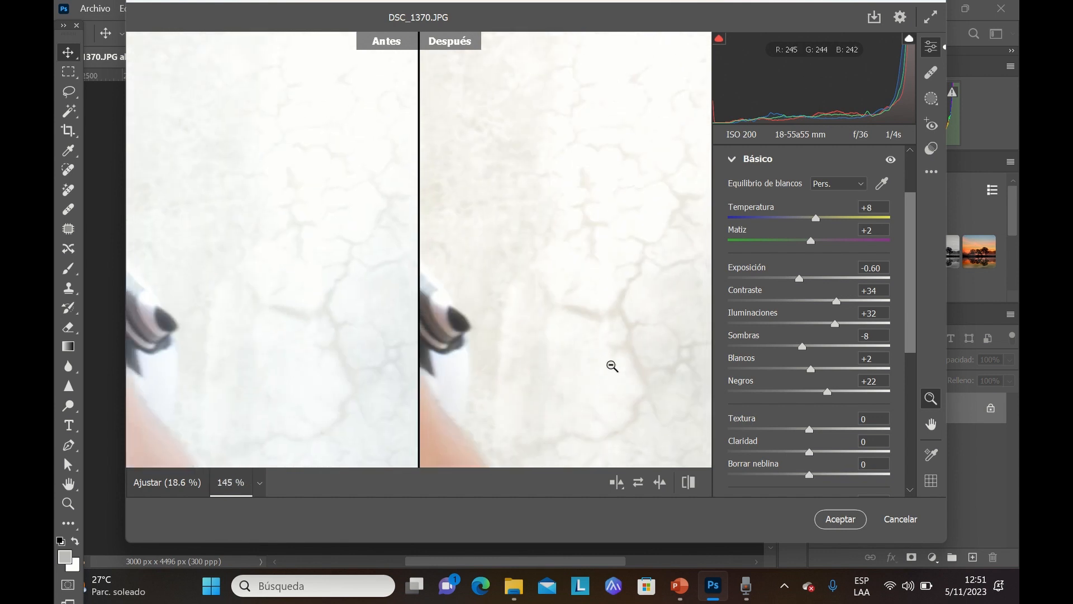
{"action": "scroll", "coordinate": [612, 366], "scroll_direction": "down", "scroll_amount": 6}
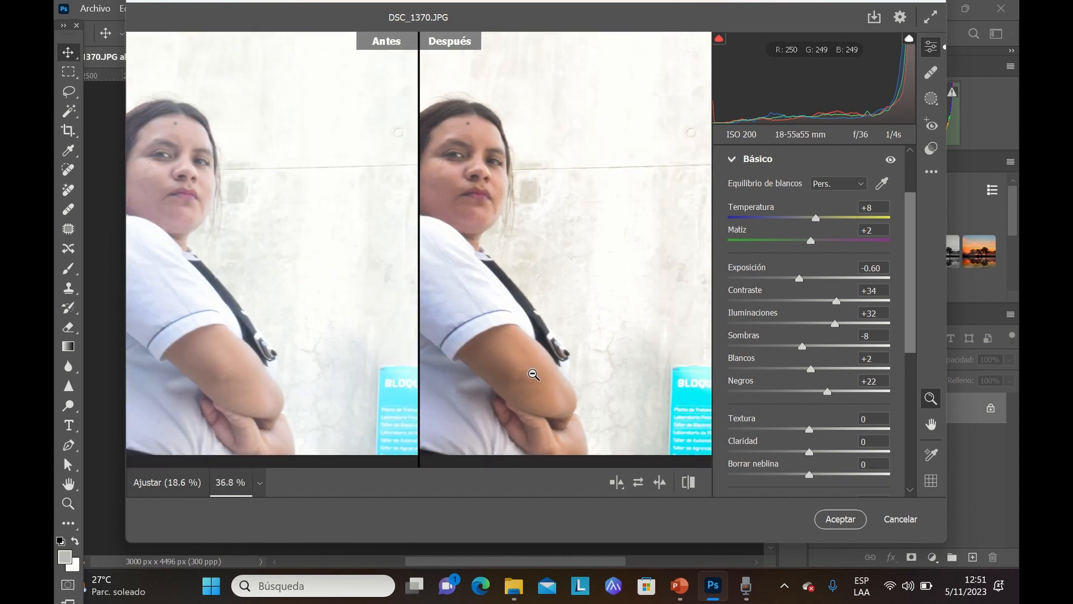
{"action": "key", "text": "h"}
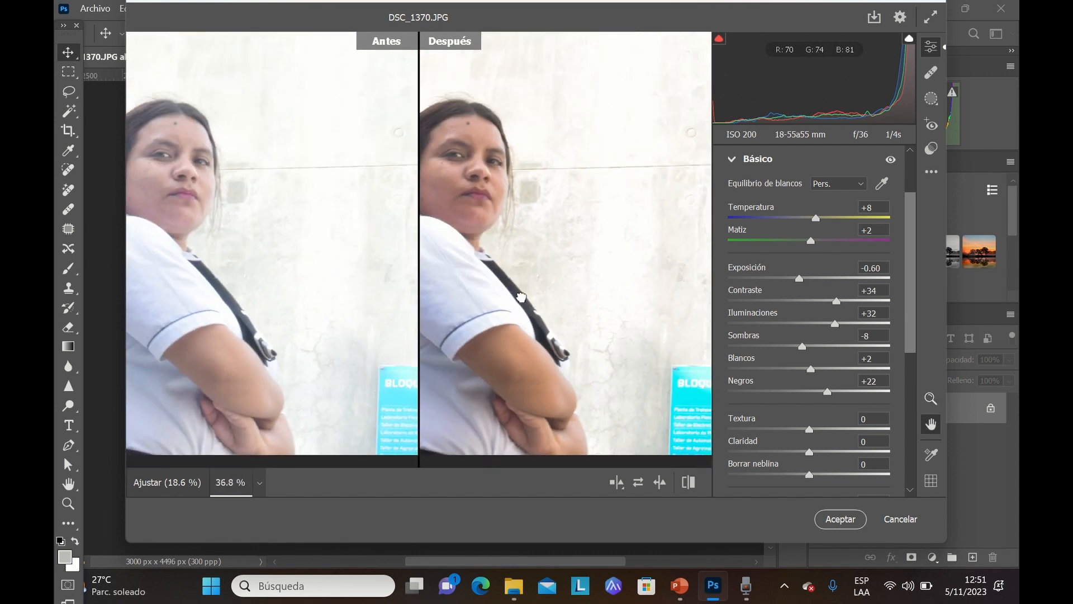
{"action": "left_click_drag", "start_coordinate": [521, 296], "coordinate": [678, 401]}
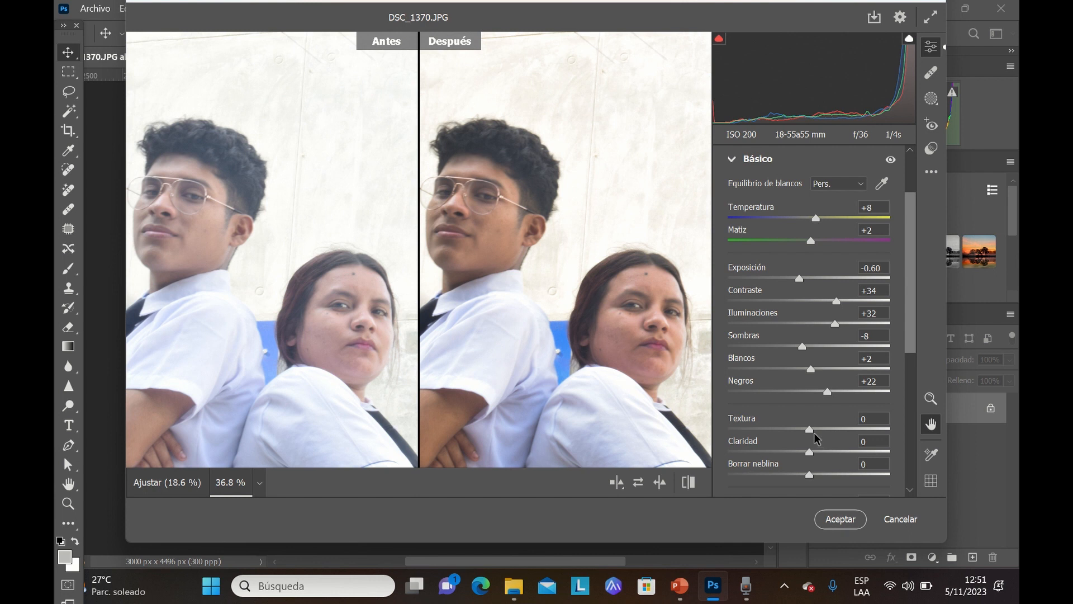
- Set Textura to -6 and Claridad to +29 in the basic adjustments
{"action": "left_click_drag", "start_coordinate": [810, 431], "coordinate": [914, 432]}
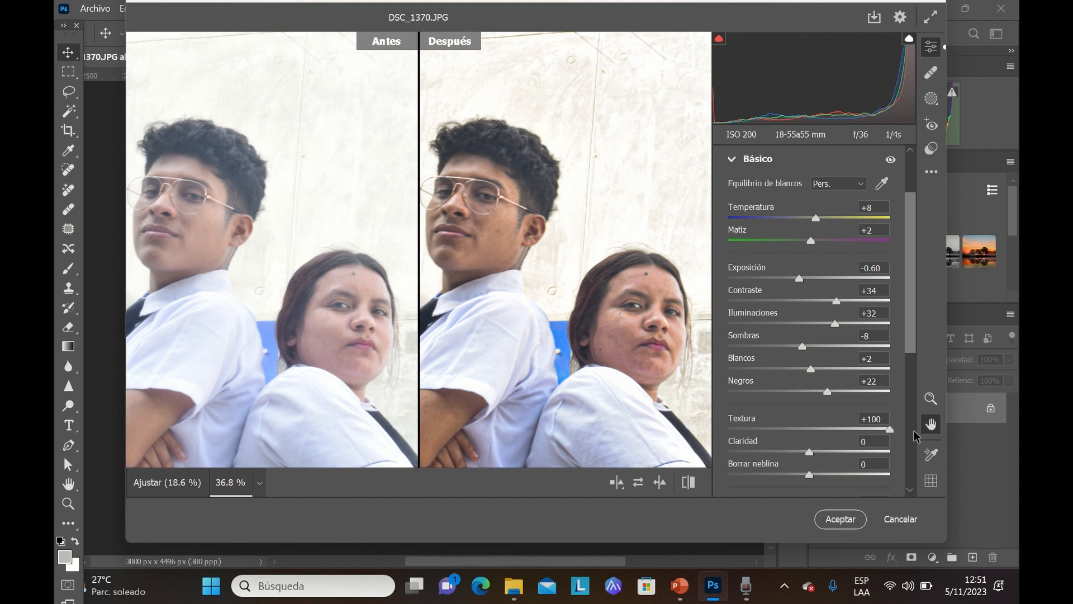
{"action": "left_click_drag", "start_coordinate": [850, 430], "coordinate": [784, 438]}
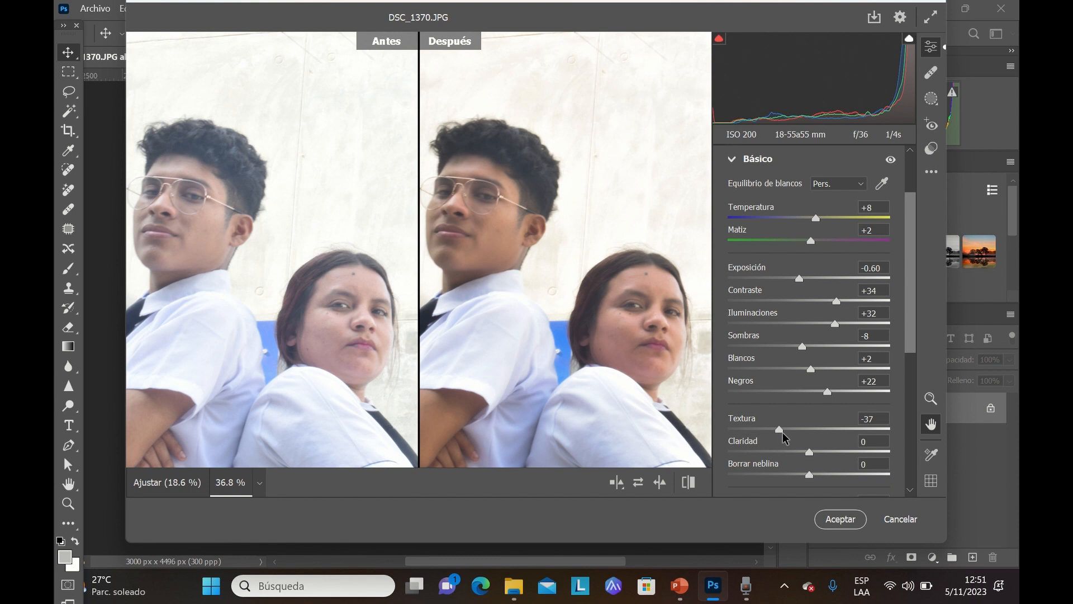
{"action": "left_click_drag", "start_coordinate": [783, 433], "coordinate": [726, 434]}
{"action": "left_click_drag", "start_coordinate": [726, 434], "coordinate": [803, 427]}
{"action": "left_click_drag", "start_coordinate": [804, 432], "coordinate": [807, 432]}
{"action": "left_click_drag", "start_coordinate": [808, 432], "coordinate": [810, 432]}
{"action": "left_click_drag", "start_coordinate": [810, 451], "coordinate": [827, 452]}
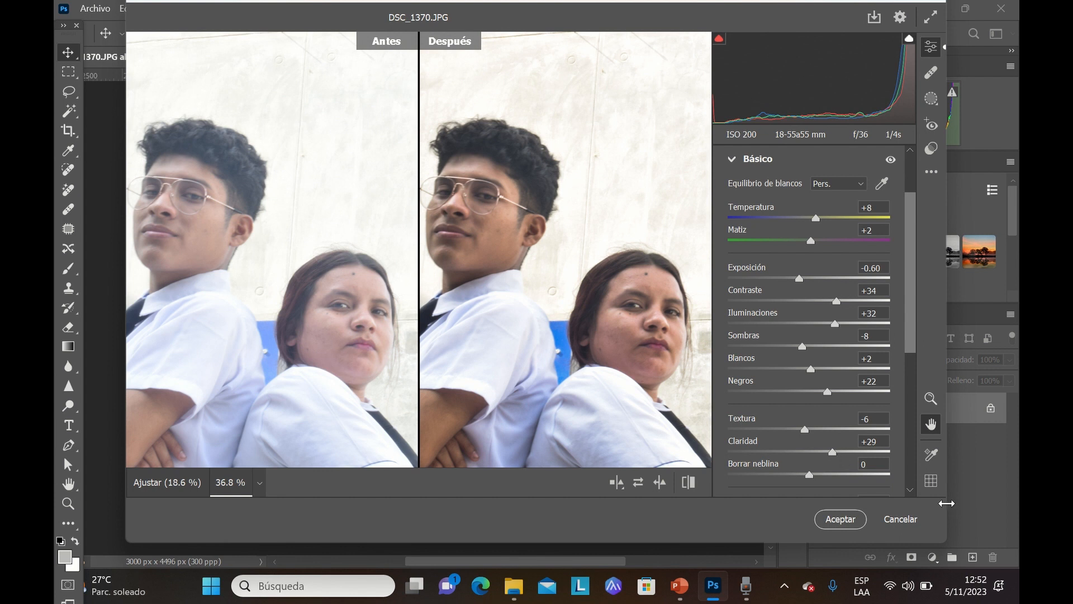
- Try strong positive and negative haze removal on the portrait, ending with Borrar neblina at +3
{"action": "left_click_drag", "start_coordinate": [915, 337], "coordinate": [911, 376]}
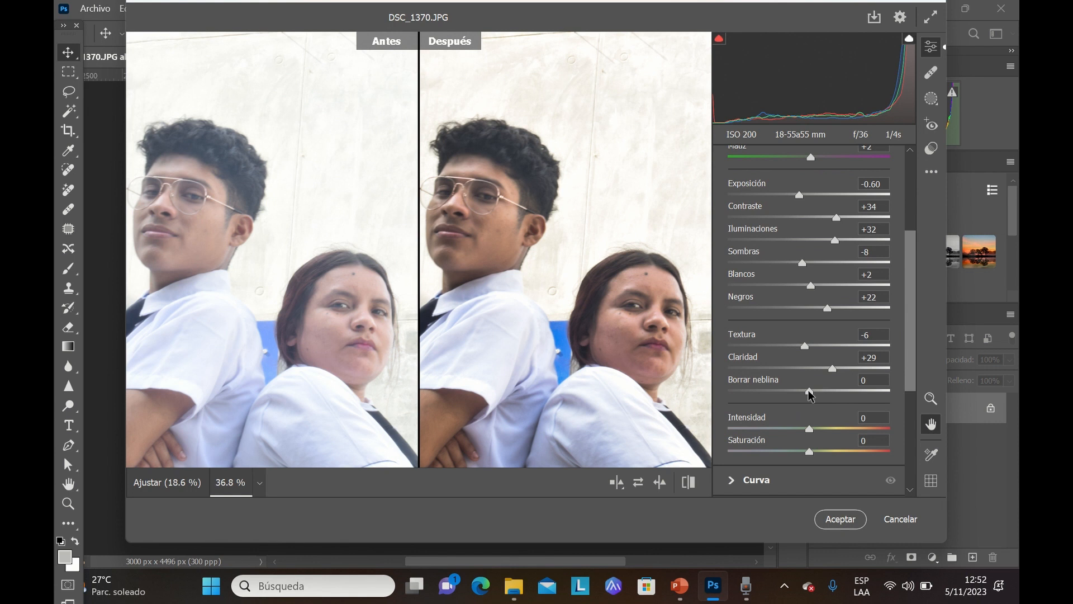
{"action": "left_click_drag", "start_coordinate": [810, 394], "coordinate": [862, 394]}
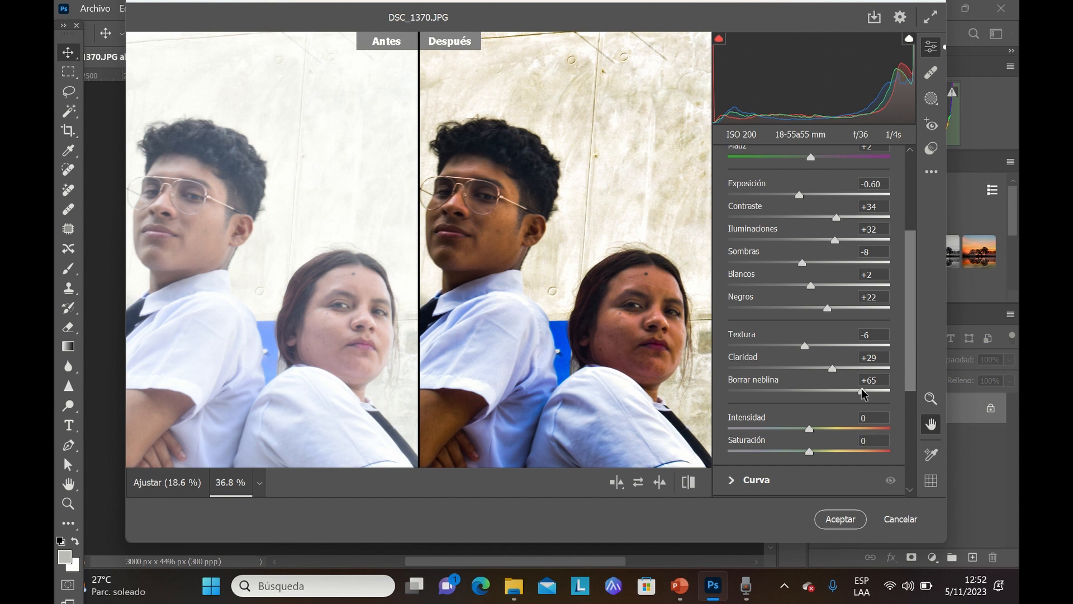
{"action": "left_click_drag", "start_coordinate": [863, 393], "coordinate": [732, 398]}
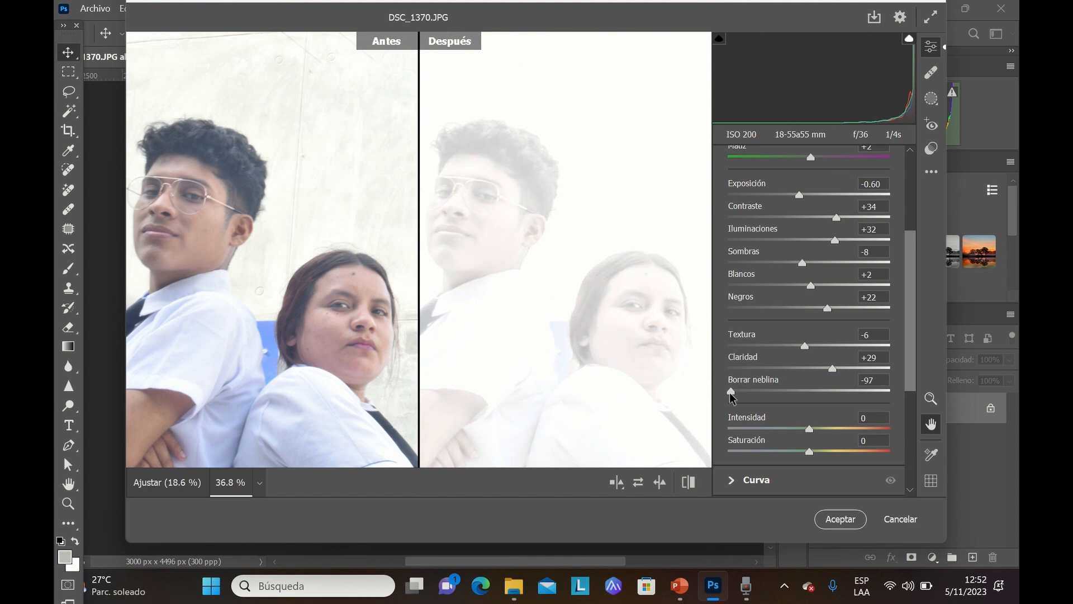
{"action": "left_click_drag", "start_coordinate": [732, 398], "coordinate": [808, 393]}
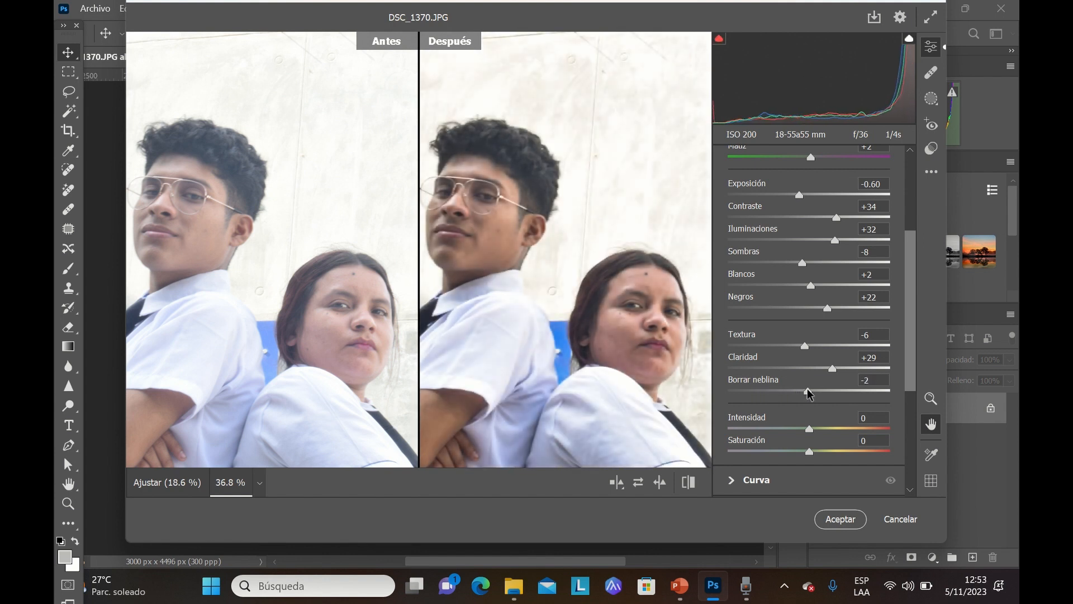
{"action": "left_click_drag", "start_coordinate": [809, 394], "coordinate": [813, 394]}
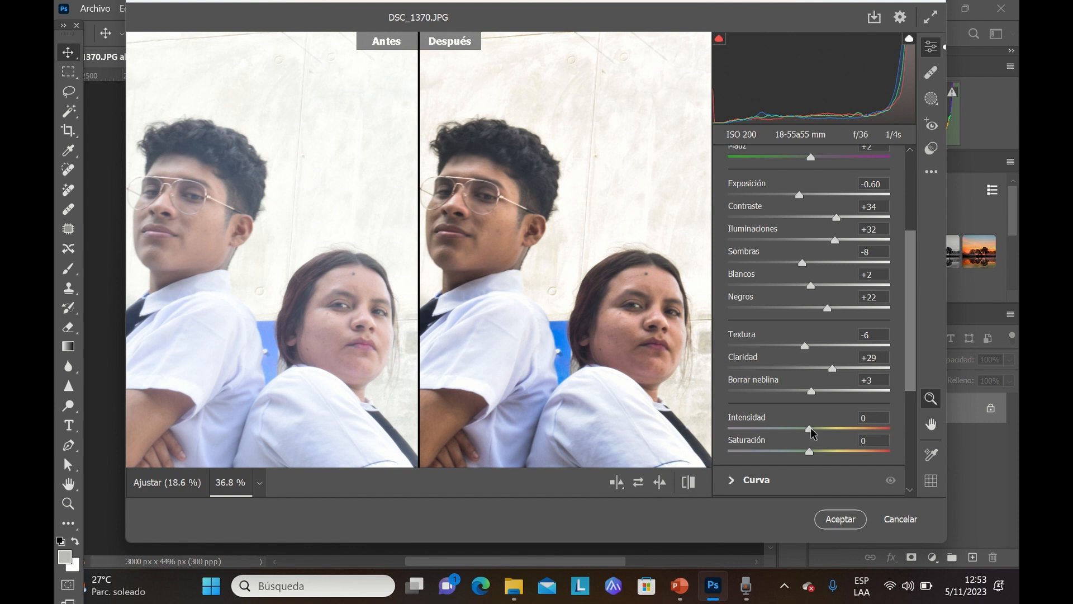
- Test both extremes of Intensidad on the photo's colours and settle it at +63
{"action": "left_click_drag", "start_coordinate": [810, 429], "coordinate": [914, 433]}
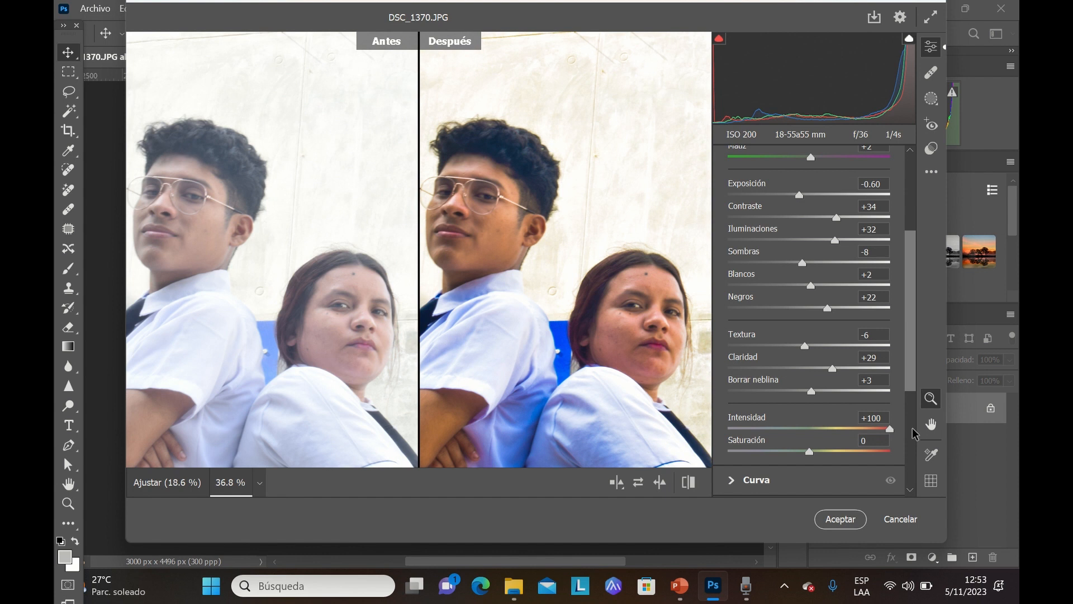
{"action": "left_click_drag", "start_coordinate": [890, 429], "coordinate": [733, 437]}
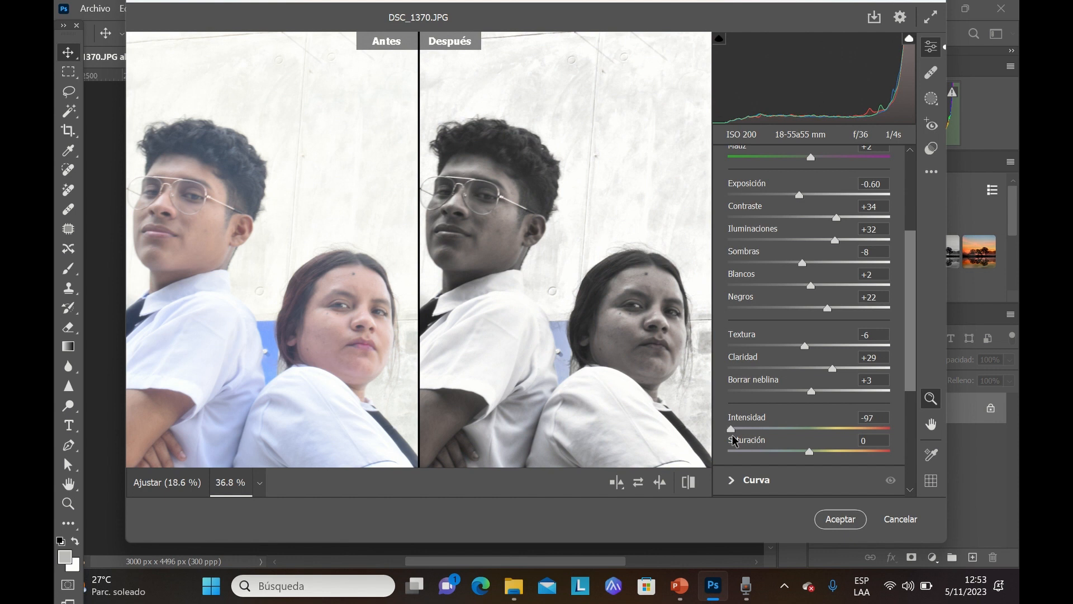
{"action": "left_click_drag", "start_coordinate": [734, 442], "coordinate": [704, 444]}
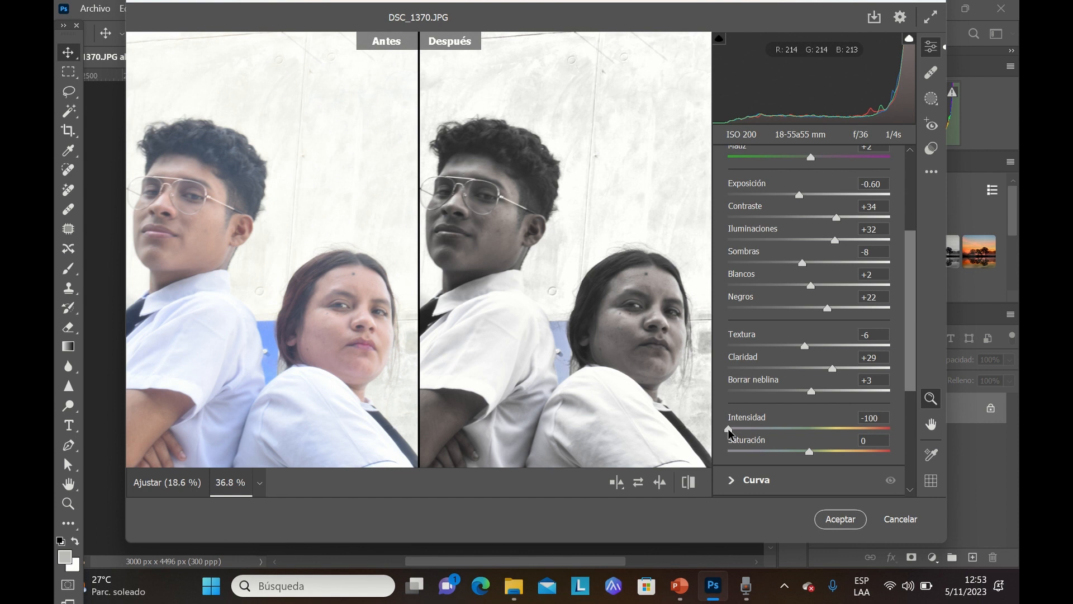
{"action": "left_click_drag", "start_coordinate": [730, 431], "coordinate": [862, 430]}
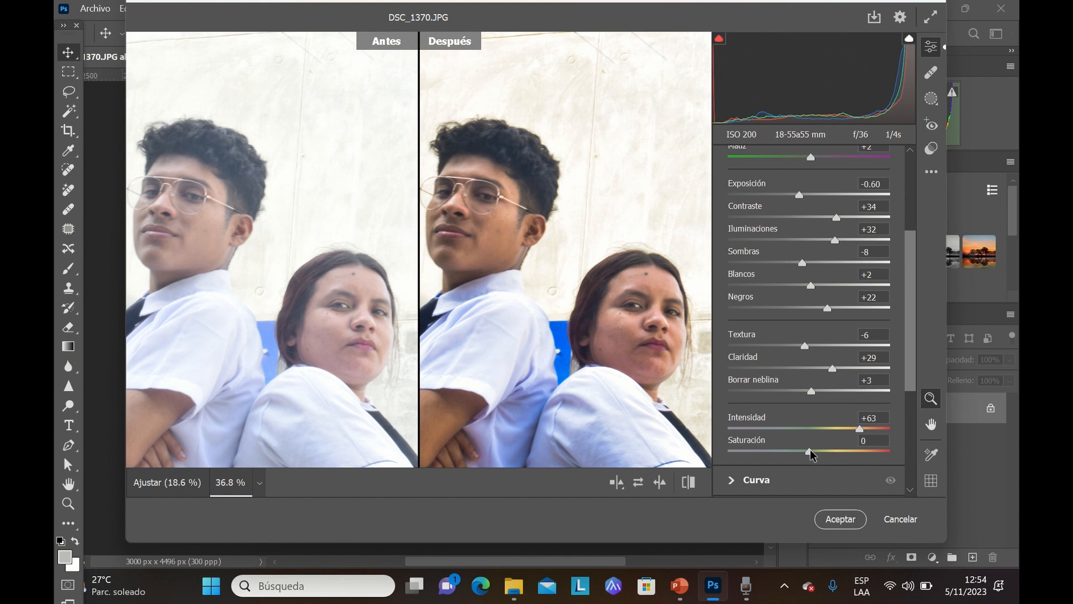
- Test both extremes of Saturación on the portrait and leave it at +25
{"action": "left_click_drag", "start_coordinate": [810, 452], "coordinate": [894, 461]}
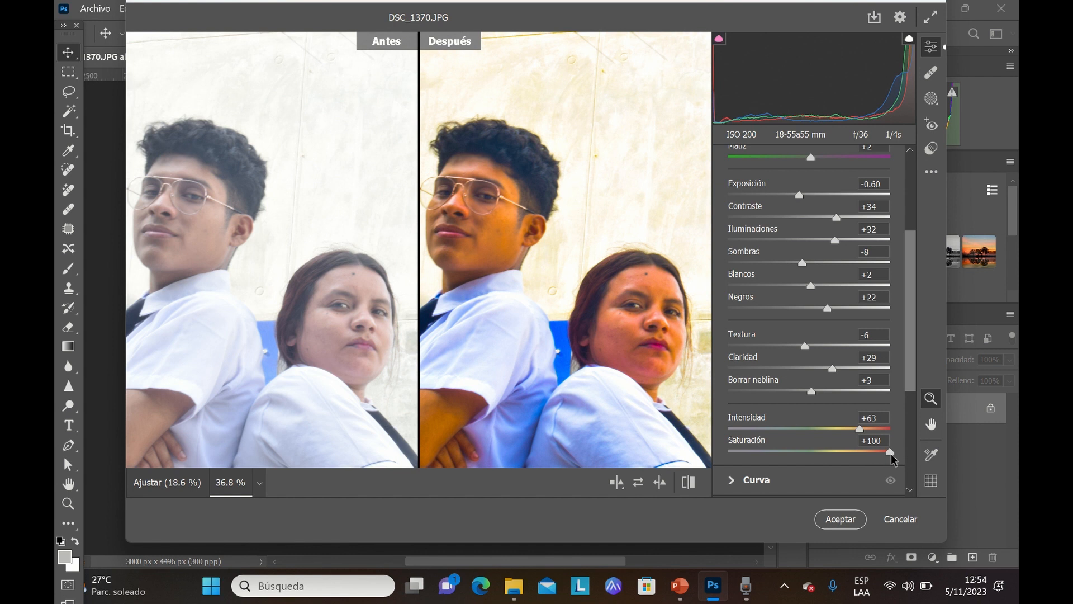
{"action": "left_click_drag", "start_coordinate": [891, 458], "coordinate": [727, 471]}
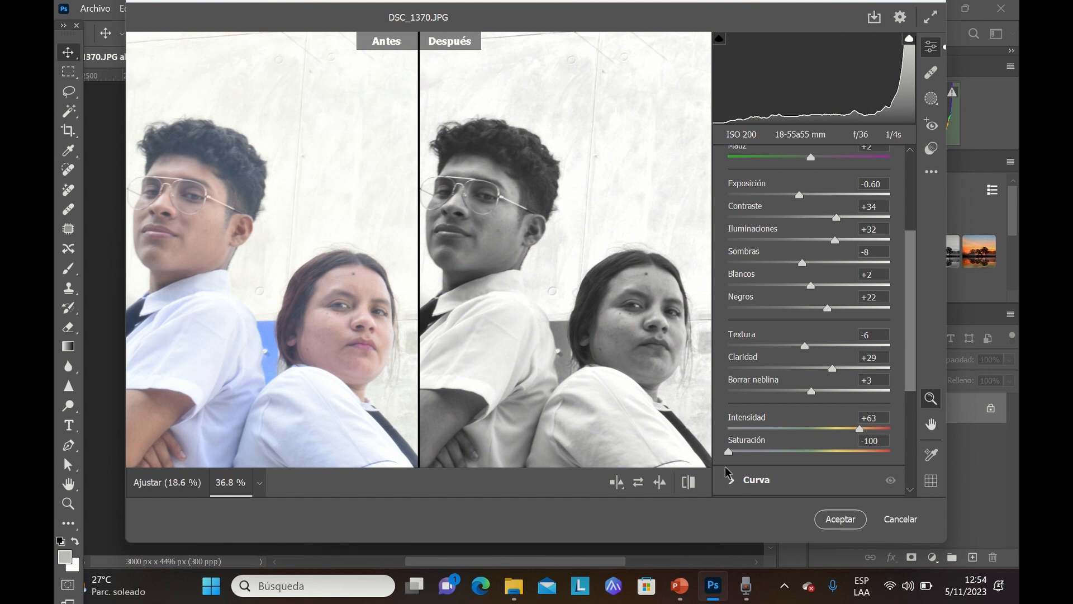
{"action": "left_click_drag", "start_coordinate": [728, 472], "coordinate": [823, 456]}
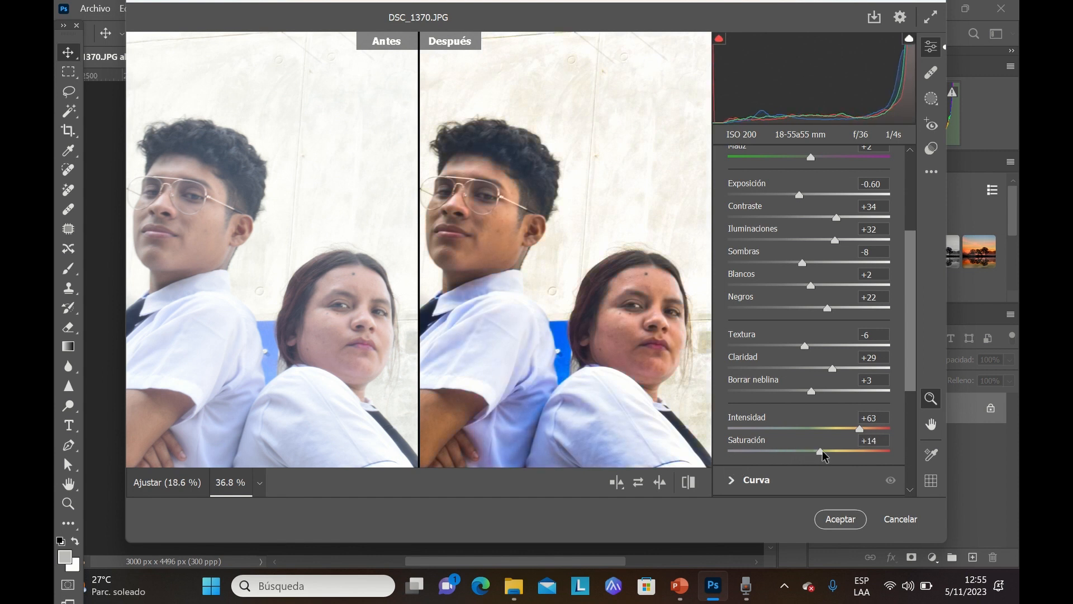
{"action": "left_click_drag", "start_coordinate": [824, 455], "coordinate": [891, 456]}
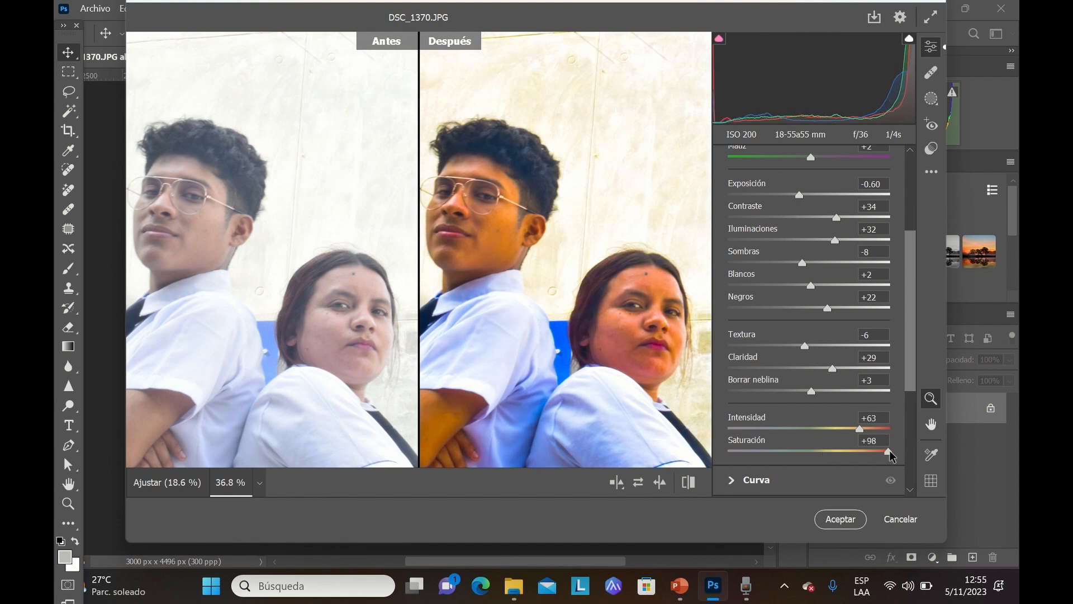
{"action": "left_click_drag", "start_coordinate": [891, 457], "coordinate": [733, 479]}
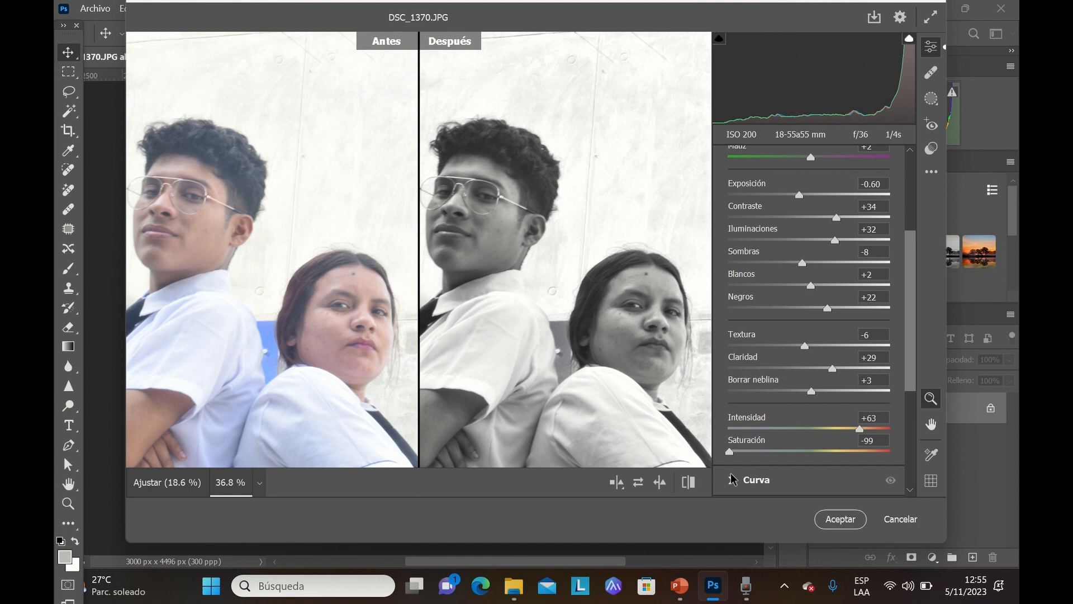
{"action": "left_click_drag", "start_coordinate": [733, 479], "coordinate": [833, 459]}
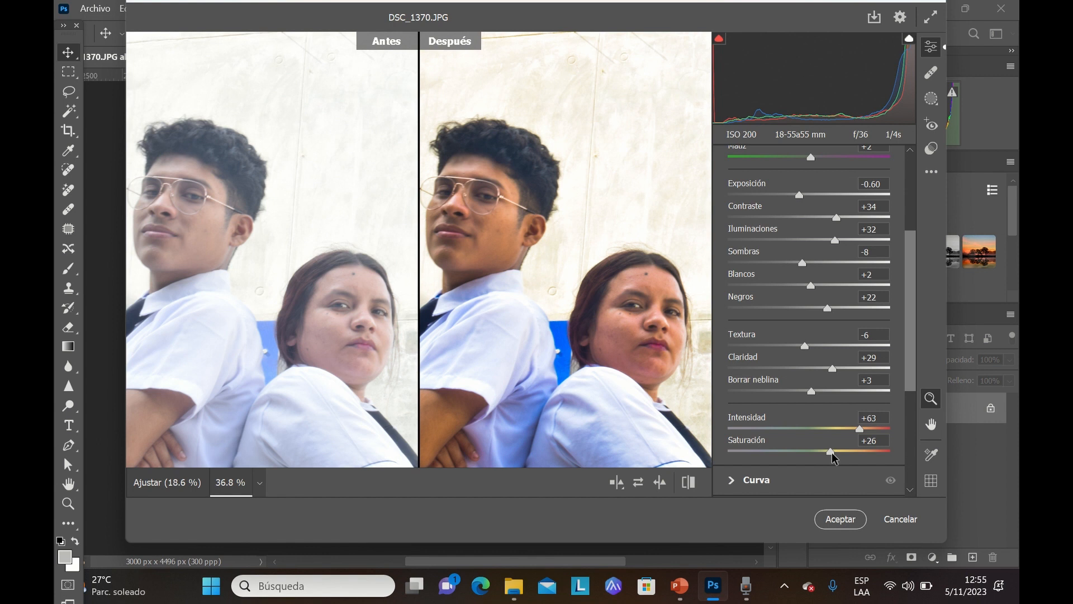
{"action": "left_click_drag", "start_coordinate": [833, 458], "coordinate": [832, 458]}
- Add a point to the red channel's curve and place it at Entrada 142, Salida 150
{"action": "scroll", "coordinate": [914, 386], "scroll_direction": "down", "scroll_amount": 5}
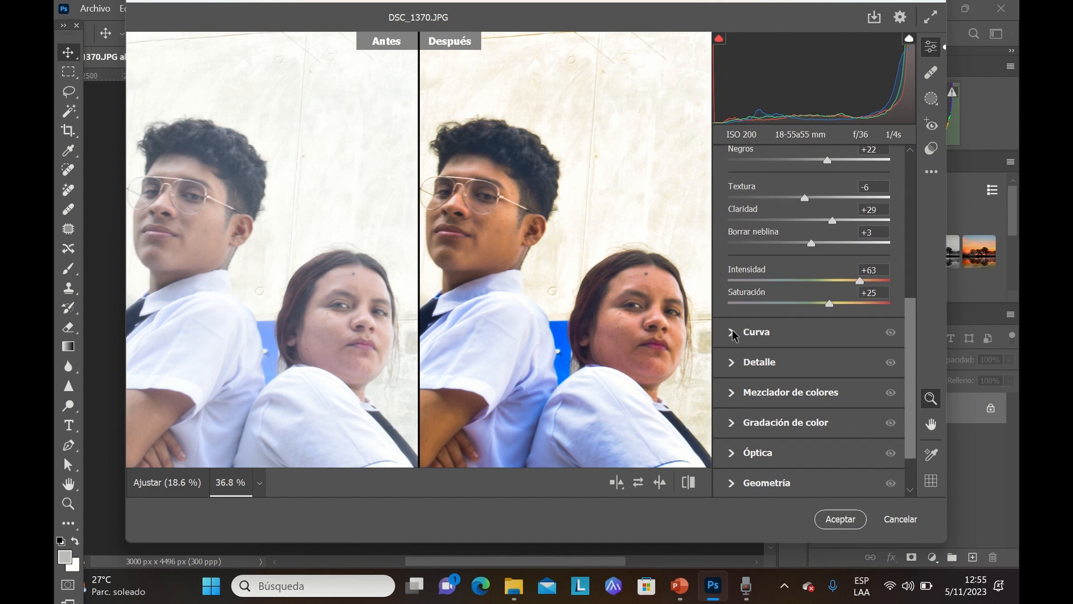
{"action": "left_click", "coordinate": [731, 334]}
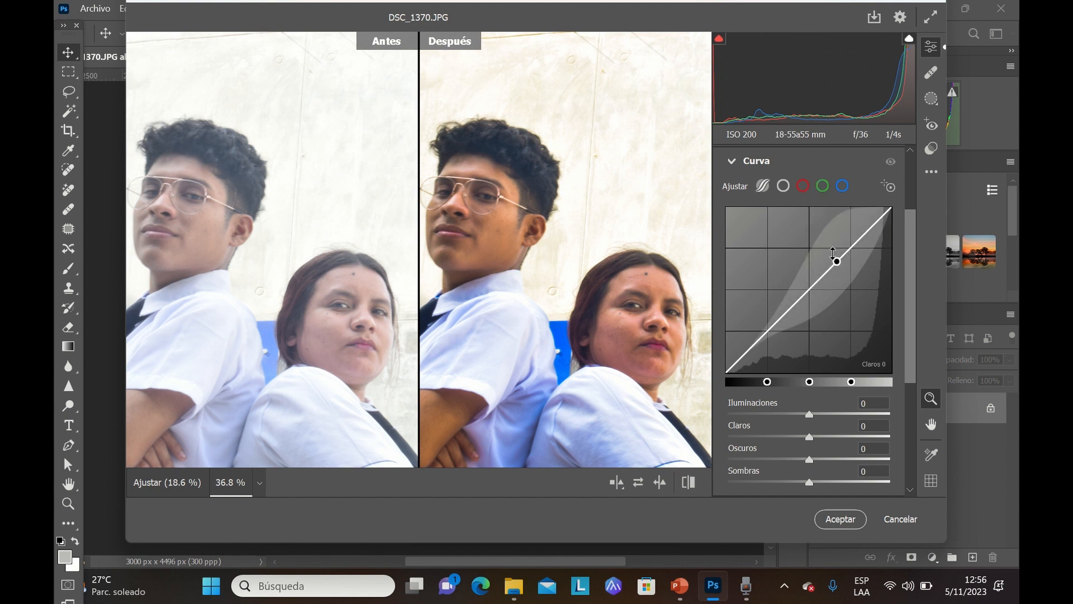
{"action": "left_click", "coordinate": [803, 186]}
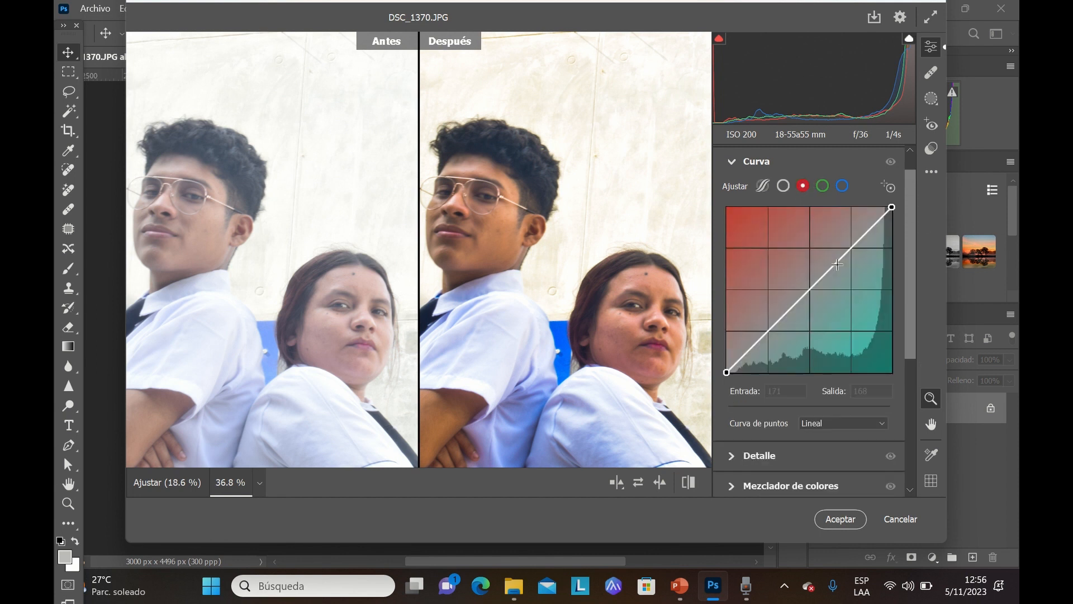
{"action": "left_click", "coordinate": [837, 264]}
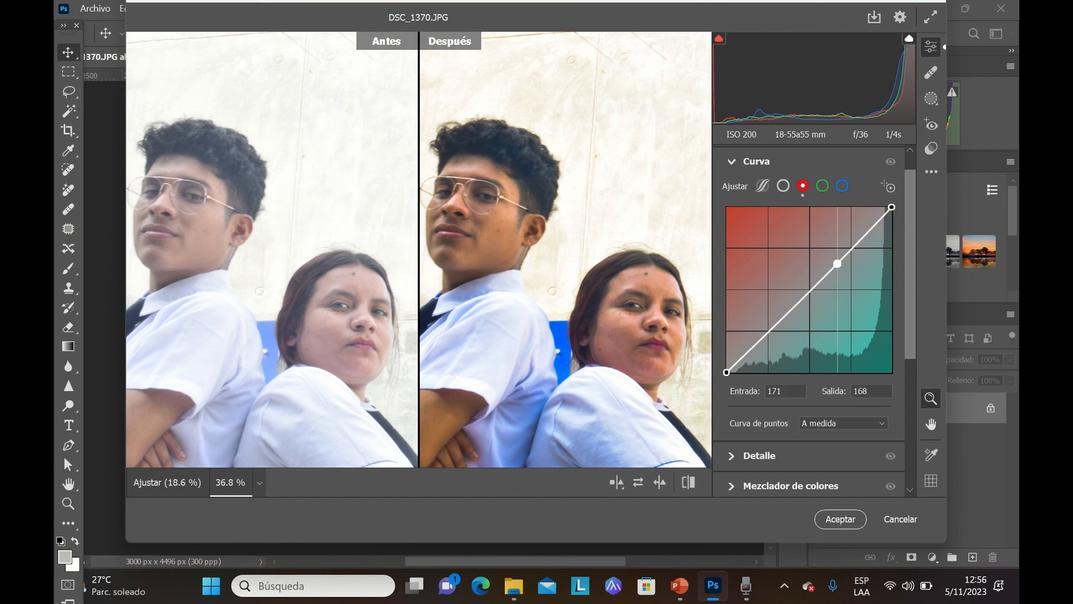
{"action": "left_click_drag", "start_coordinate": [836, 264], "coordinate": [829, 254]}
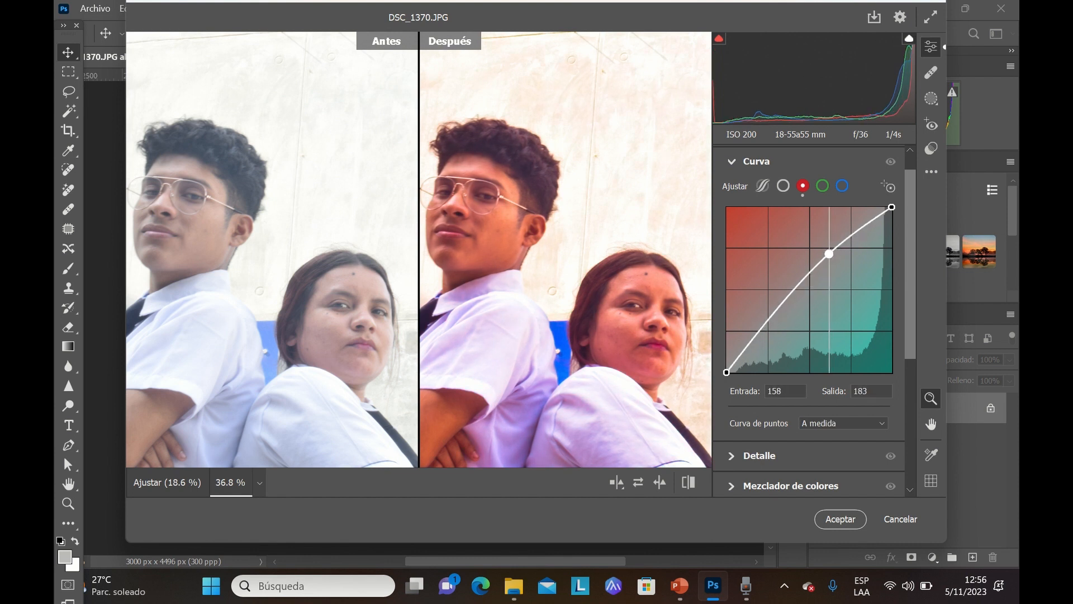
{"action": "mouse_move", "coordinate": [829, 254]}
{"action": "left_mouse_down"}
{"action": "mouse_move", "coordinate": [829, 283]}
{"action": "mouse_move", "coordinate": [816, 259]}
{"action": "left_mouse_up"}
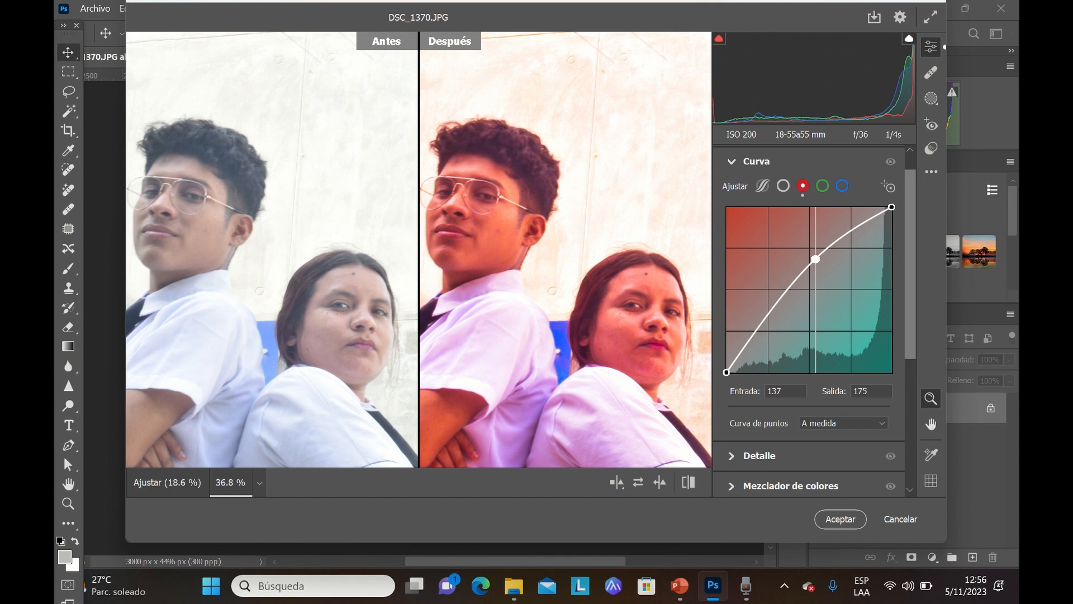
{"action": "left_click_drag", "start_coordinate": [816, 259], "coordinate": [820, 289]}
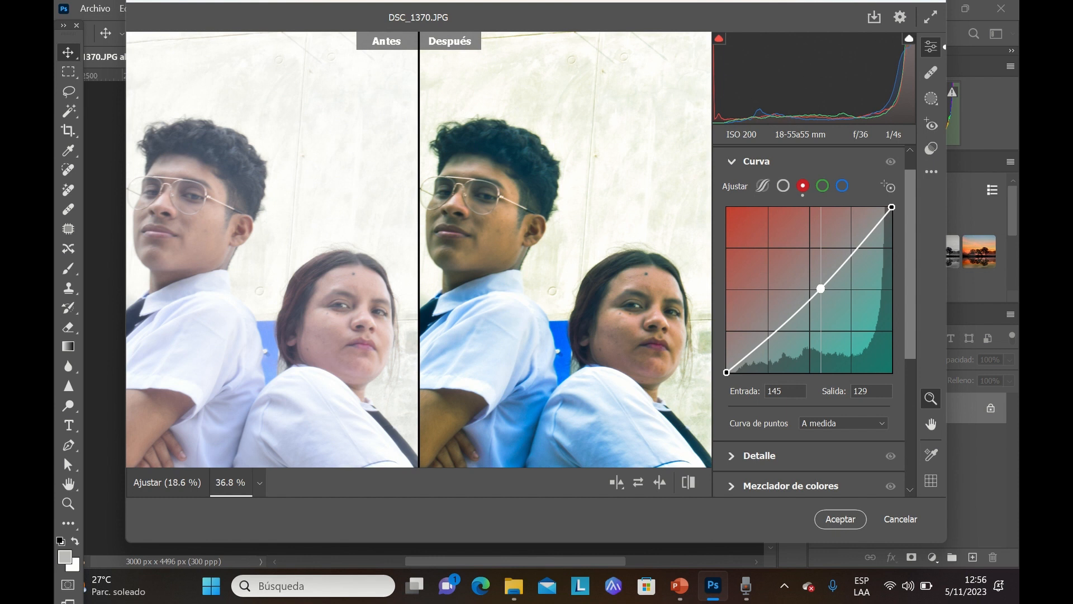
{"action": "left_click_drag", "start_coordinate": [820, 289], "coordinate": [819, 275]}
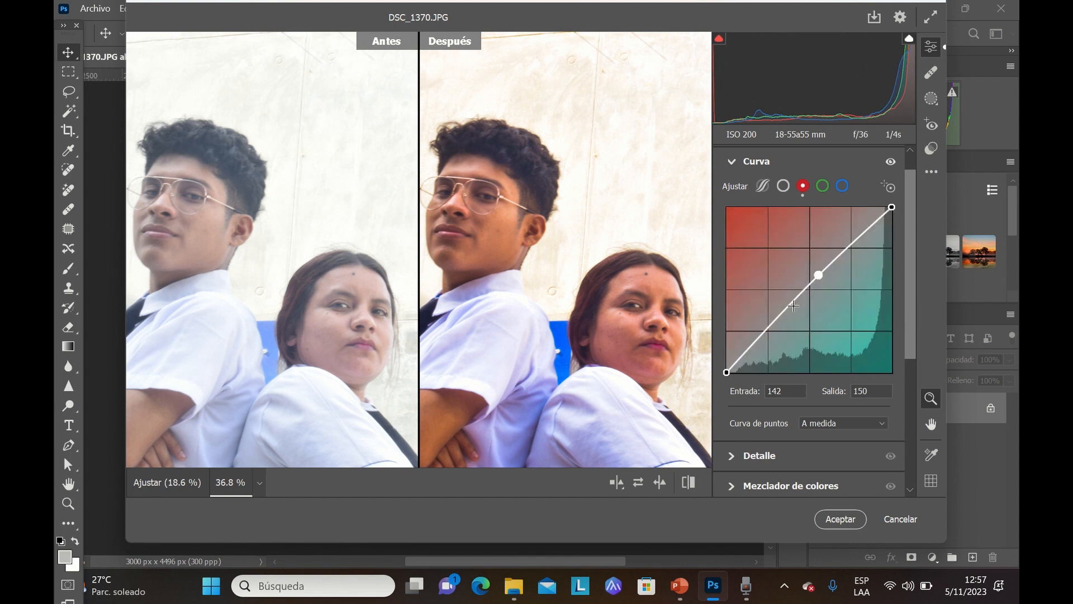
- Raise the blue channel's curve with a point at Entrada 123, Salida 147, keeping the point curve A medida
{"action": "left_click", "coordinate": [839, 188]}
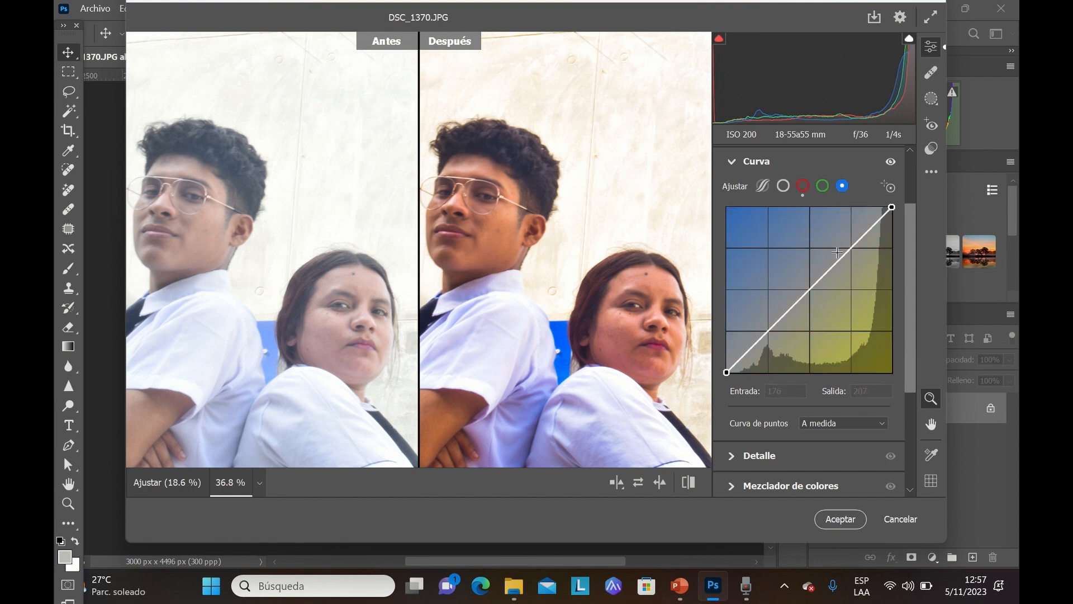
{"action": "mouse_move", "coordinate": [816, 284]}
{"action": "left_mouse_down"}
{"action": "mouse_move", "coordinate": [798, 248]}
{"action": "mouse_move", "coordinate": [757, 290]}
{"action": "mouse_move", "coordinate": [800, 289]}
{"action": "mouse_move", "coordinate": [806, 277]}
{"action": "left_mouse_up"}
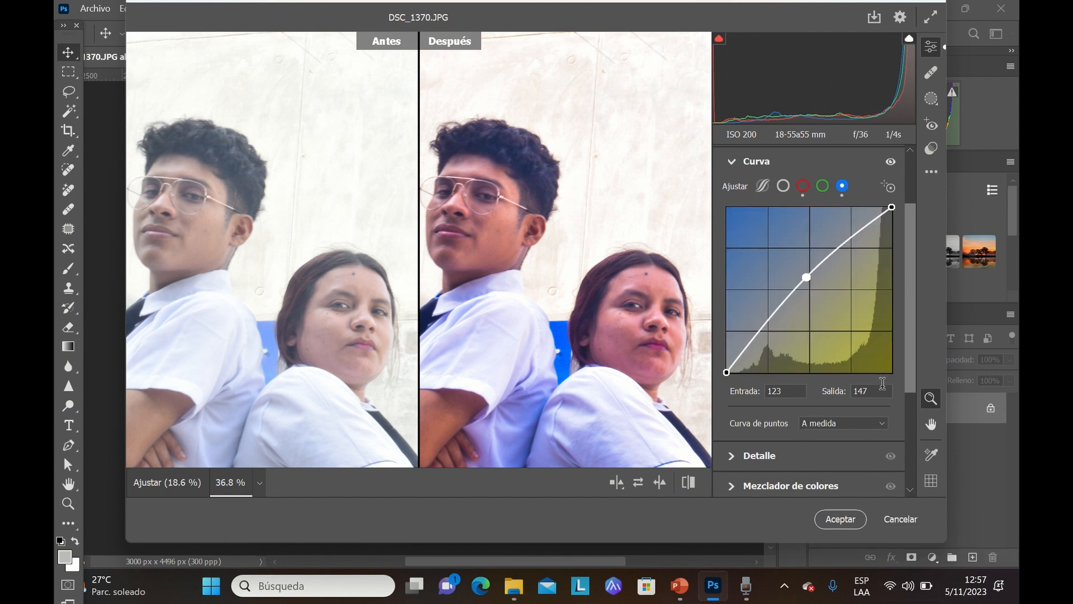
{"action": "left_click", "coordinate": [882, 425]}
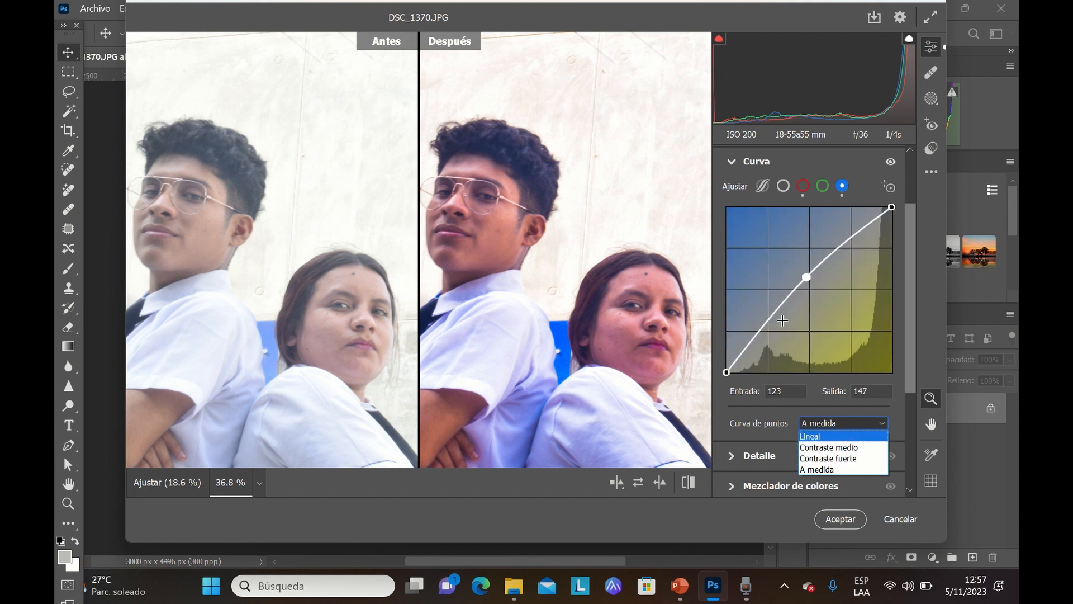
{"action": "left_click", "coordinate": [900, 382]}
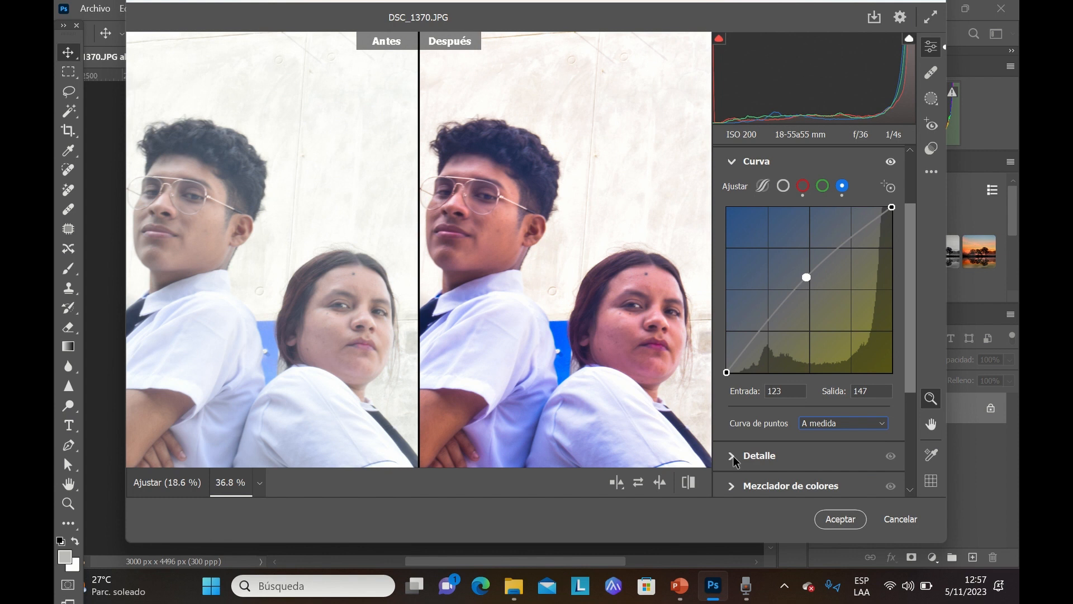
- Sharpen the photo with an Enfoque of 34 in the Detalle adjustments
{"action": "left_click", "coordinate": [733, 455]}
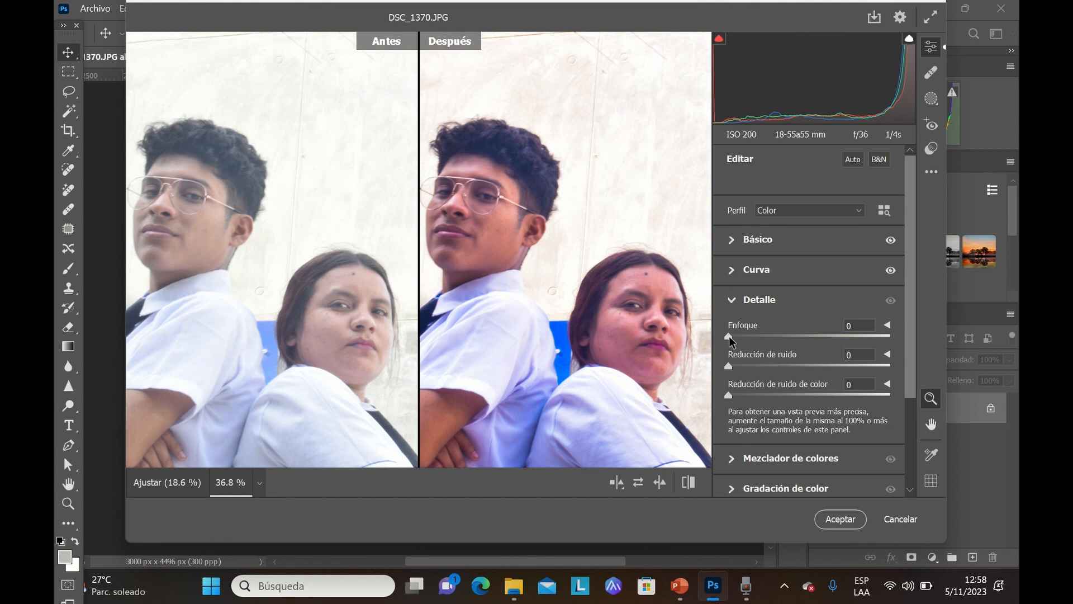
{"action": "left_click_drag", "start_coordinate": [729, 336], "coordinate": [814, 335]}
{"action": "left_click_drag", "start_coordinate": [879, 336], "coordinate": [891, 336]}
{"action": "left_click_drag", "start_coordinate": [794, 341], "coordinate": [767, 334]}
{"action": "left_click_drag", "start_coordinate": [767, 334], "coordinate": [765, 334]}
- Set Reducción de ruido to 29 in the Detalle adjustments
{"action": "left_click_drag", "start_coordinate": [753, 367], "coordinate": [773, 367]}
{"action": "left_click_drag", "start_coordinate": [793, 365], "coordinate": [826, 364]}
{"action": "left_click_drag", "start_coordinate": [882, 367], "coordinate": [800, 367]}
{"action": "left_click_drag", "start_coordinate": [795, 367], "coordinate": [790, 367]}
- Set Reducción de ruido de color to 30 in the Detalle adjustments
{"action": "left_click_drag", "start_coordinate": [736, 397], "coordinate": [814, 397]}
{"action": "left_click_drag", "start_coordinate": [837, 396], "coordinate": [805, 400]}
{"action": "left_click_drag", "start_coordinate": [803, 397], "coordinate": [828, 392]}
{"action": "left_click_drag", "start_coordinate": [869, 393], "coordinate": [780, 393]}
- Open the Mezclador de colores adjustments and switch their Ajustar mode from HSL to Color
{"action": "mouse_move", "coordinate": [733, 465]}
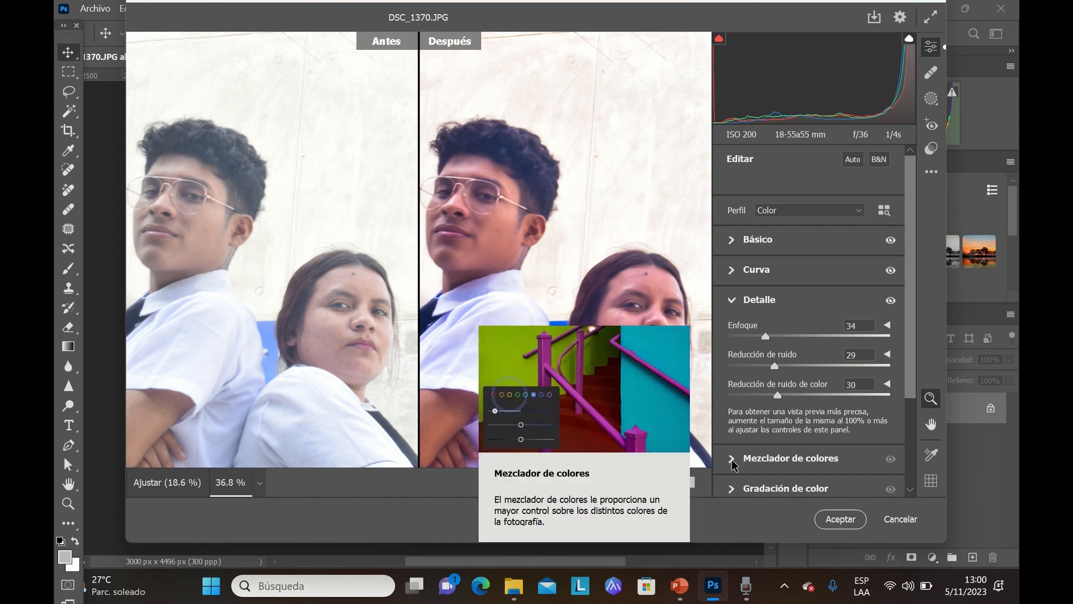
{"action": "left_click", "coordinate": [733, 465]}
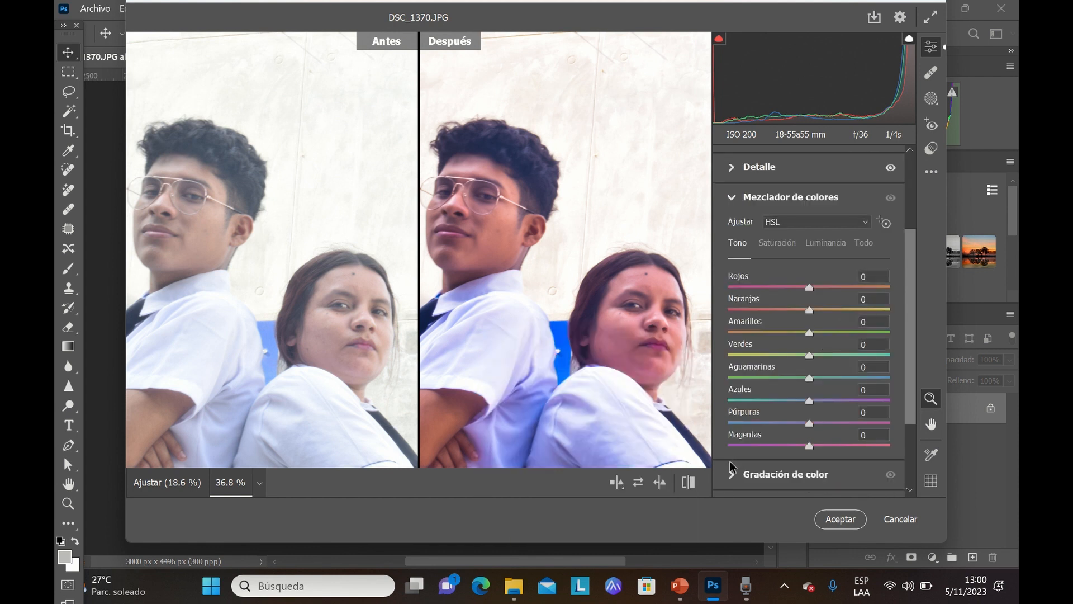
{"action": "mouse_move", "coordinate": [731, 465]}
{"action": "left_click", "coordinate": [867, 221]}
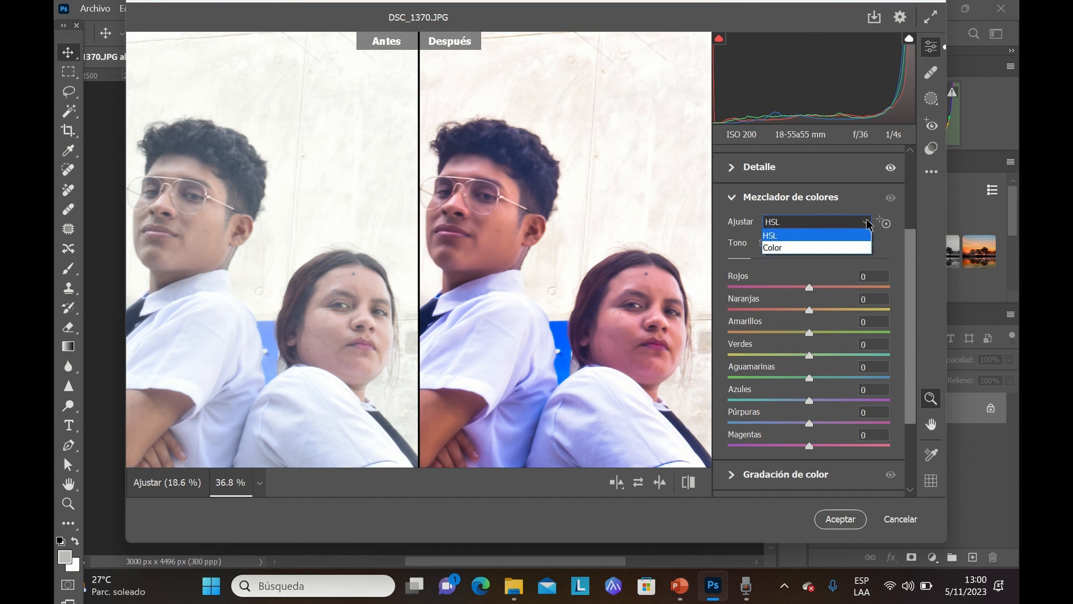
{"action": "left_click", "coordinate": [840, 248]}
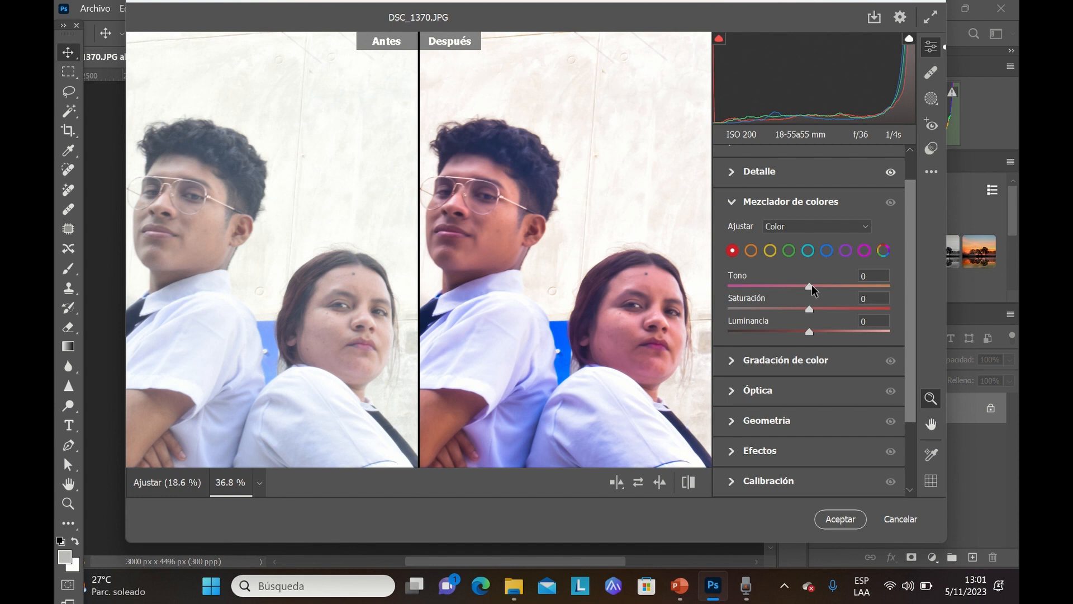
- Set Tono to +1 for the orange range and -1 for the yellow range in the Mezclador de colores
{"action": "mouse_move", "coordinate": [809, 284]}
{"action": "left_mouse_down"}
{"action": "mouse_move", "coordinate": [847, 286]}
{"action": "mouse_move", "coordinate": [730, 287]}
{"action": "mouse_move", "coordinate": [809, 286]}
{"action": "left_mouse_up"}
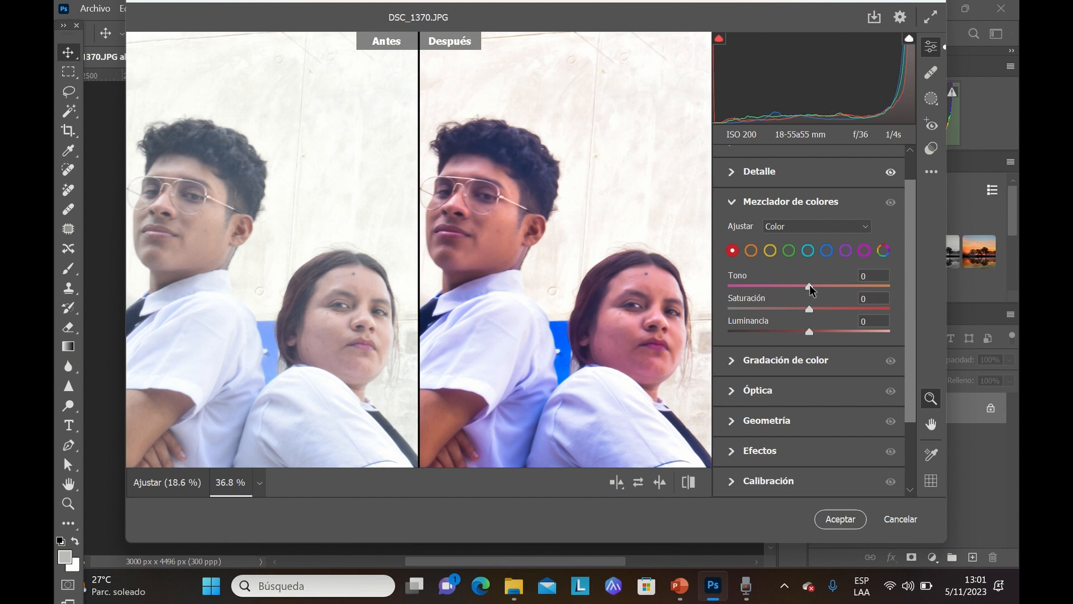
{"action": "left_click", "coordinate": [751, 251]}
{"action": "scroll", "coordinate": [800, 296], "scroll_direction": "up", "scroll_amount": 2}
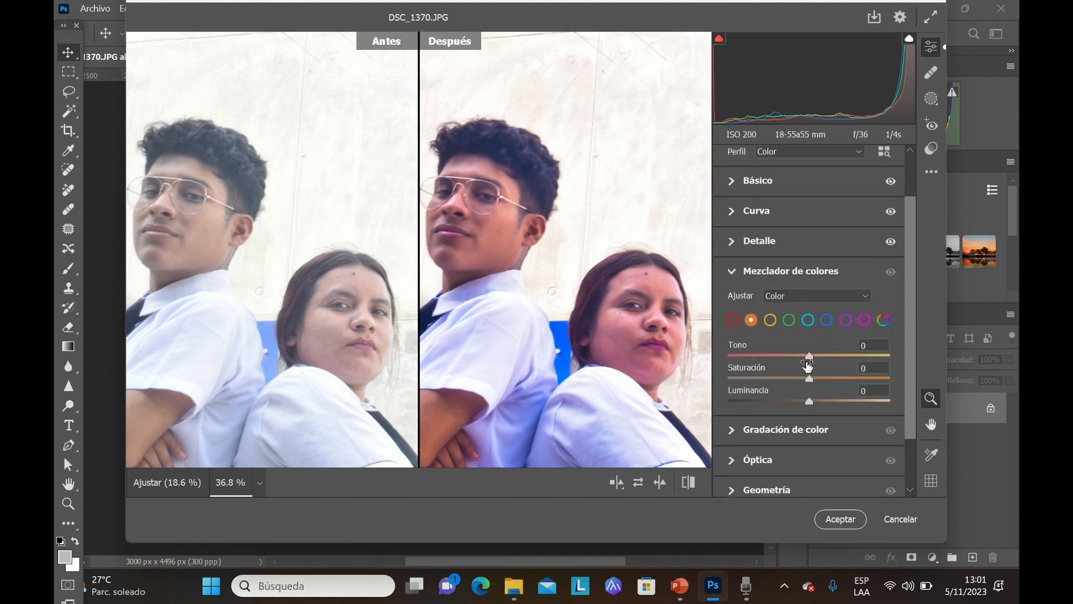
{"action": "mouse_move", "coordinate": [810, 357]}
{"action": "left_mouse_down"}
{"action": "mouse_move", "coordinate": [775, 357]}
{"action": "mouse_move", "coordinate": [844, 353]}
{"action": "mouse_move", "coordinate": [746, 354]}
{"action": "mouse_move", "coordinate": [812, 358]}
{"action": "left_mouse_up"}
{"action": "left_click", "coordinate": [770, 319]}
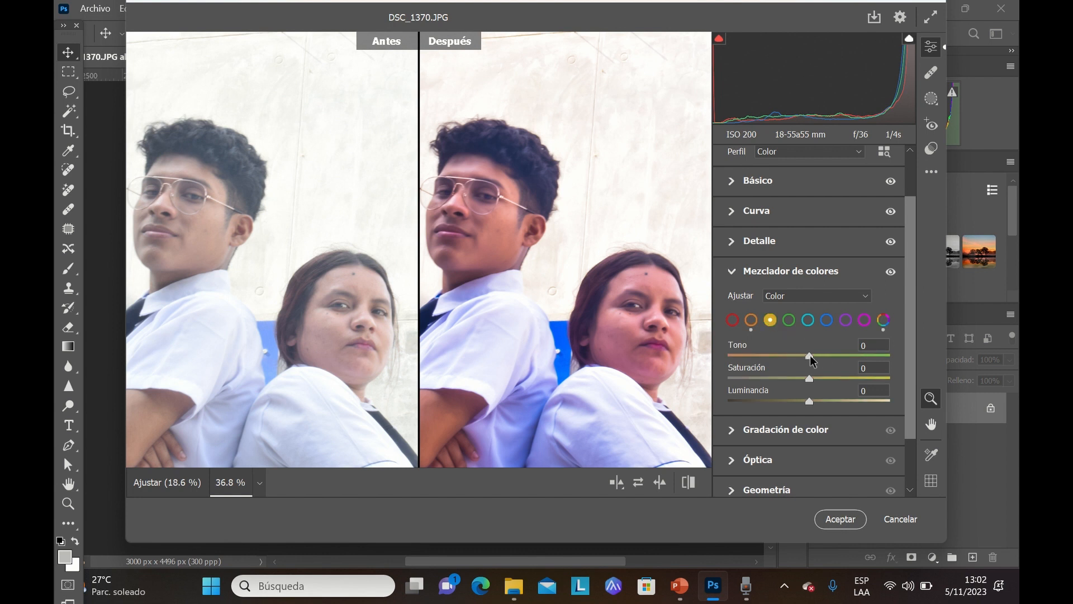
{"action": "mouse_move", "coordinate": [811, 355]}
{"action": "left_mouse_down"}
{"action": "mouse_move", "coordinate": [852, 357]}
{"action": "mouse_move", "coordinate": [734, 353]}
{"action": "mouse_move", "coordinate": [888, 358]}
{"action": "mouse_move", "coordinate": [810, 361]}
{"action": "left_mouse_up"}
- Set the blue range's Tono to -1 and its Saturación to +2 in the Mezclador de colores
{"action": "left_click", "coordinate": [825, 322]}
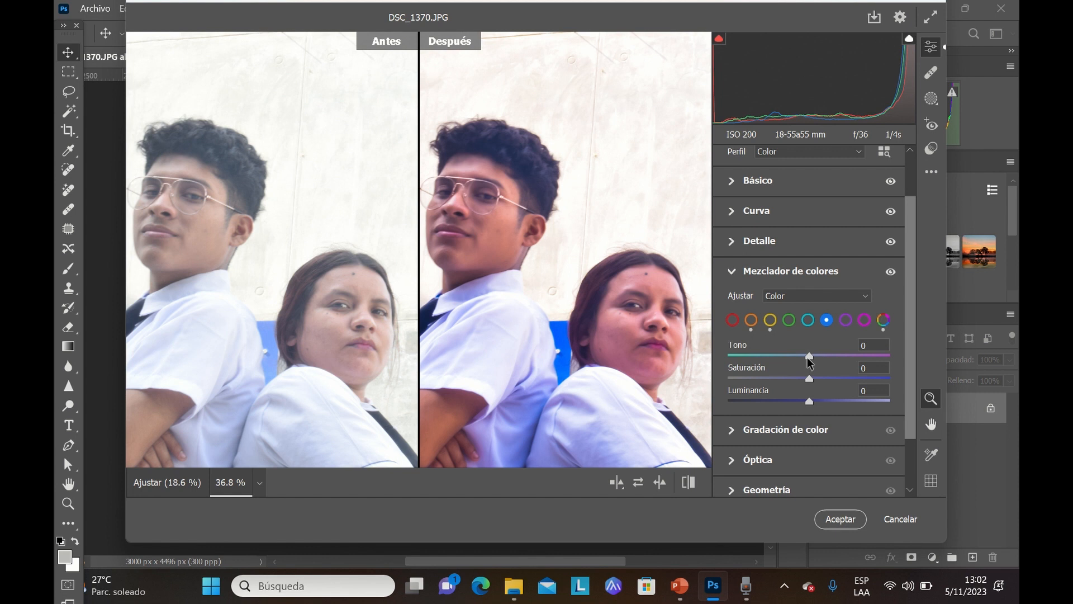
{"action": "mouse_move", "coordinate": [808, 357]}
{"action": "left_mouse_down"}
{"action": "mouse_move", "coordinate": [722, 374]}
{"action": "mouse_move", "coordinate": [898, 372]}
{"action": "mouse_move", "coordinate": [808, 371]}
{"action": "left_mouse_up"}
{"action": "left_click_drag", "start_coordinate": [813, 382], "coordinate": [885, 381]}
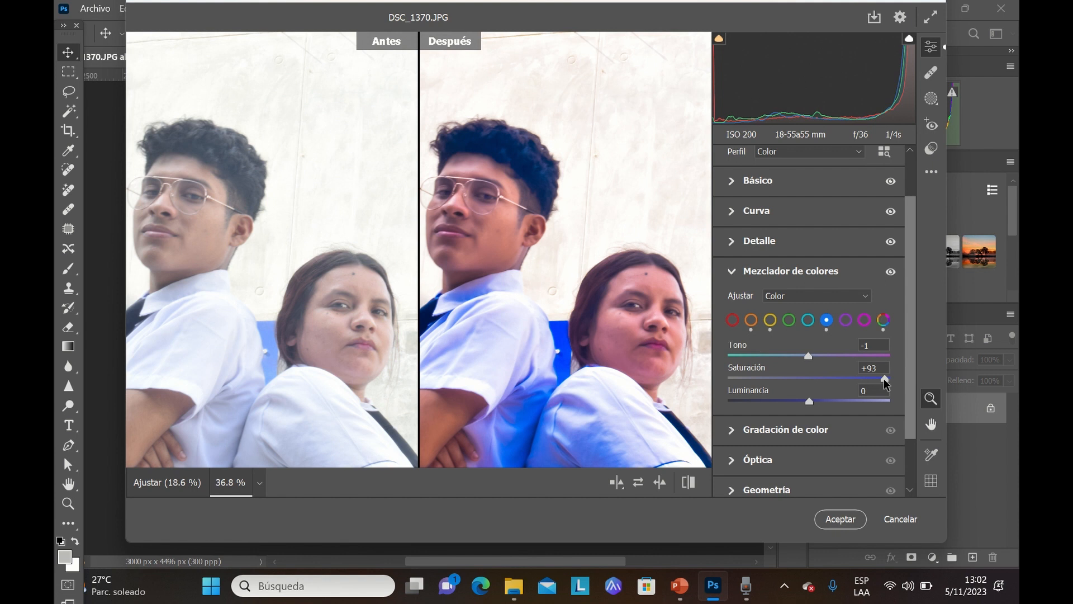
{"action": "left_click_drag", "start_coordinate": [884, 381], "coordinate": [726, 380]}
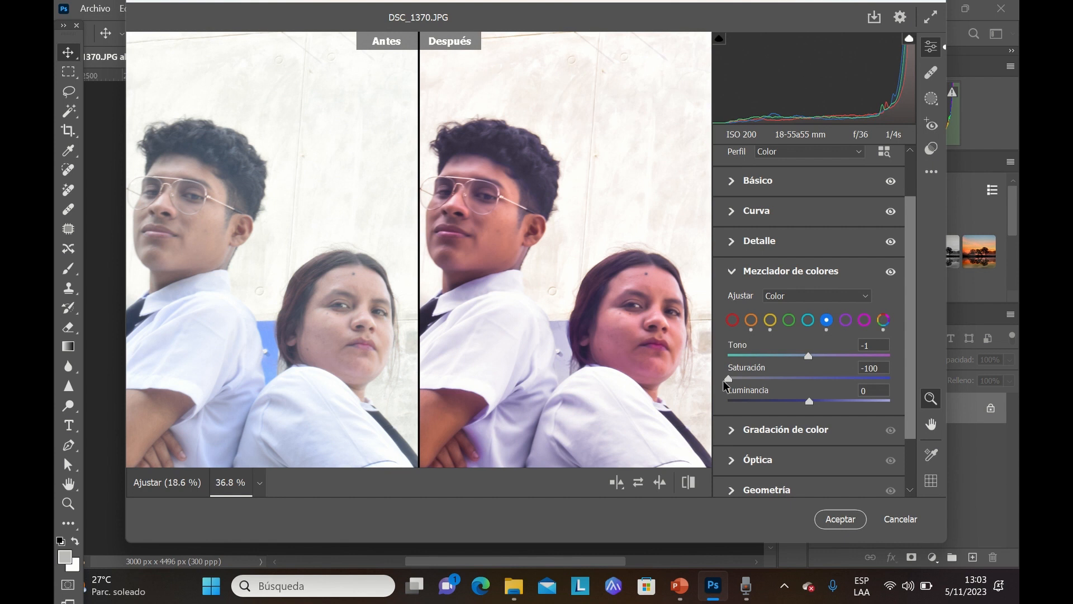
{"action": "left_click_drag", "start_coordinate": [724, 381], "coordinate": [810, 370]}
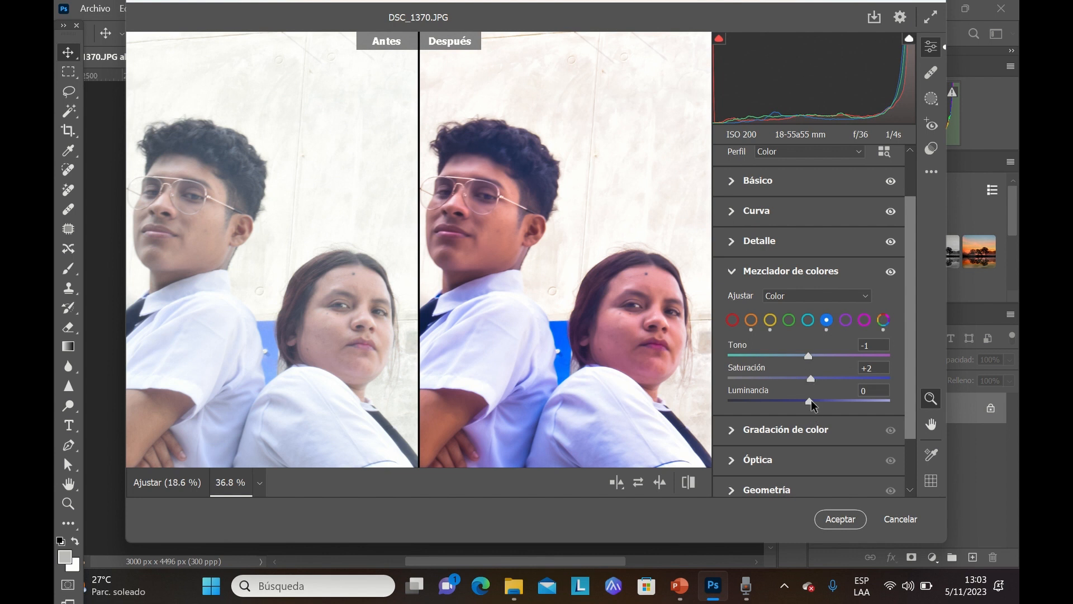
- Set the blue range's Luminancia to +10 and raise its Saturación to +12
{"action": "left_click_drag", "start_coordinate": [810, 401], "coordinate": [715, 413]}
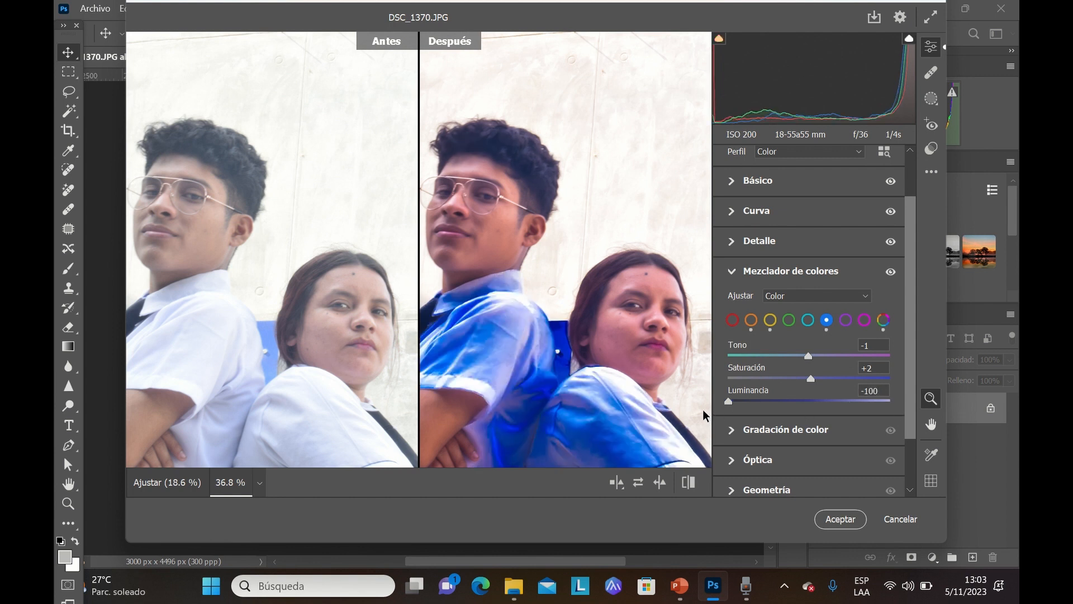
{"action": "left_click_drag", "start_coordinate": [728, 404], "coordinate": [813, 408]}
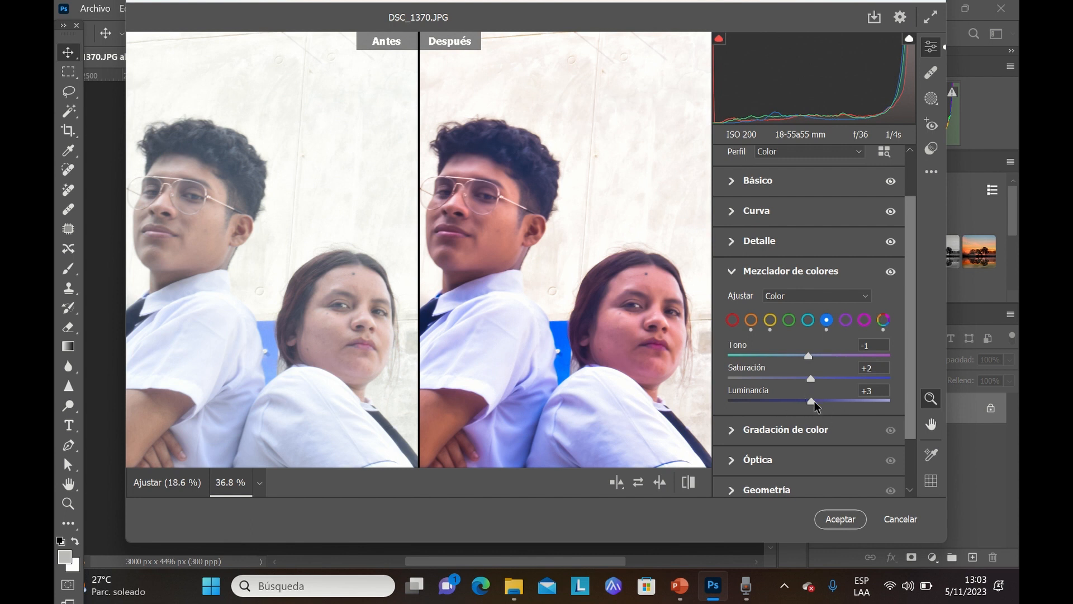
{"action": "left_click_drag", "start_coordinate": [814, 401], "coordinate": [711, 410]}
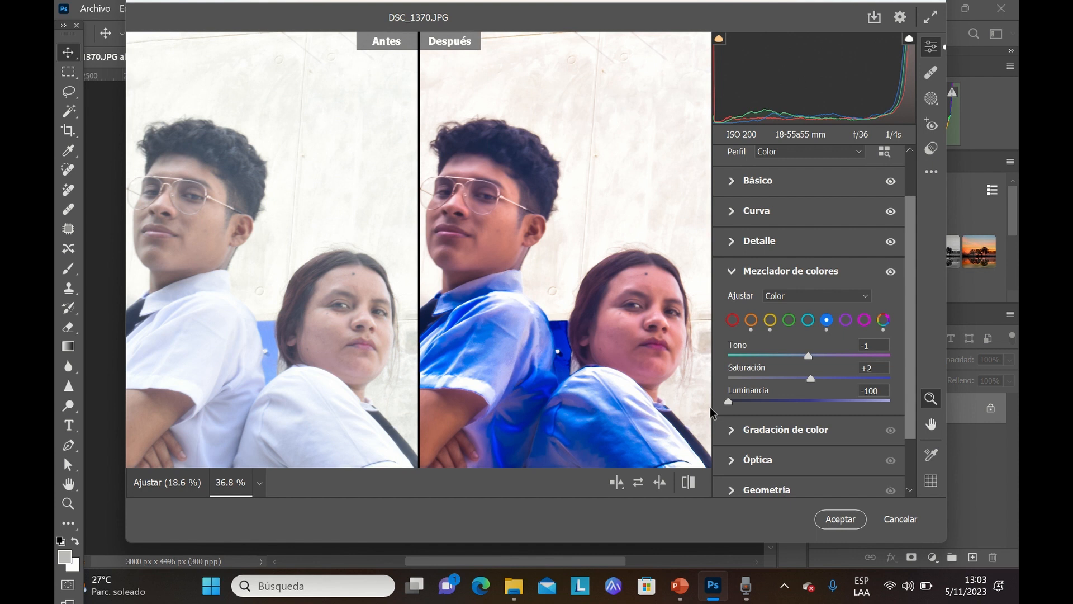
{"action": "left_click_drag", "start_coordinate": [711, 413], "coordinate": [821, 404]}
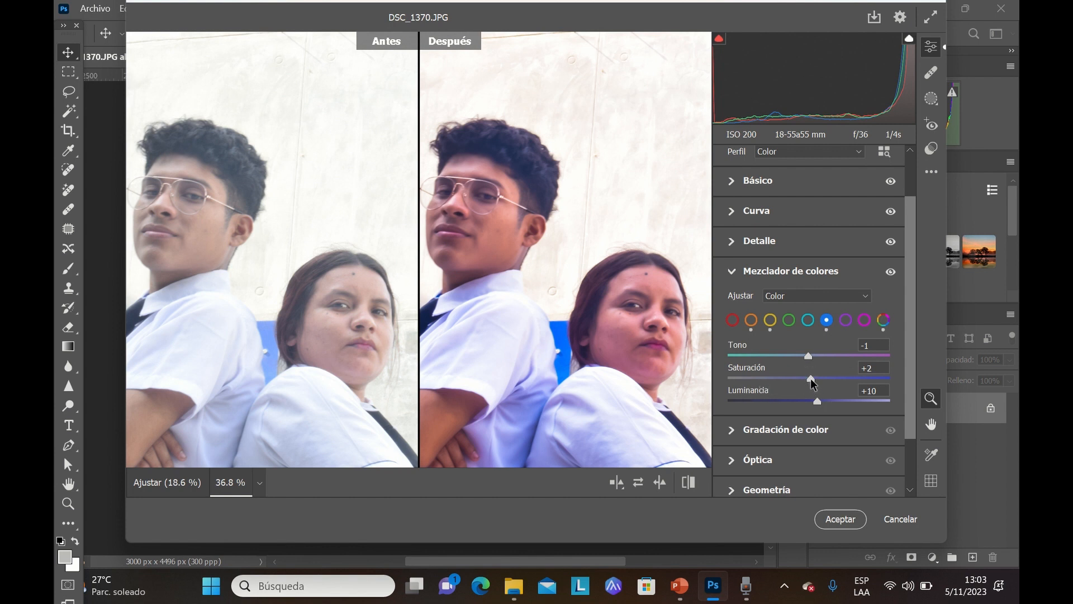
{"action": "left_click_drag", "start_coordinate": [811, 379], "coordinate": [820, 379]}
- Switch the Mezclador de colores from Color to HSL mode and show its Saturación adjustments
{"action": "left_click", "coordinate": [855, 296]}
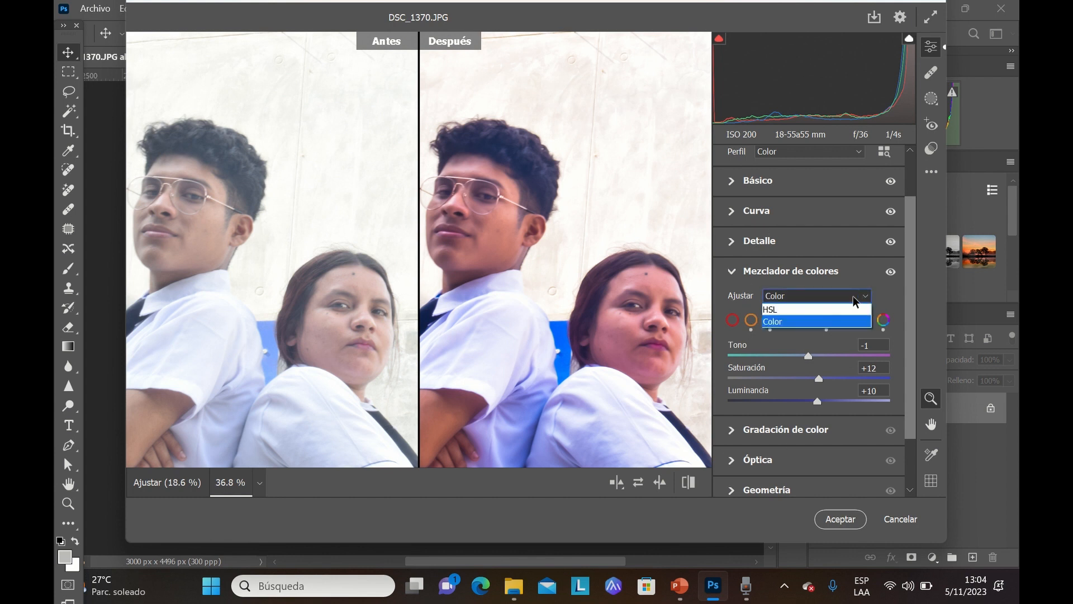
{"action": "left_click", "coordinate": [808, 310]}
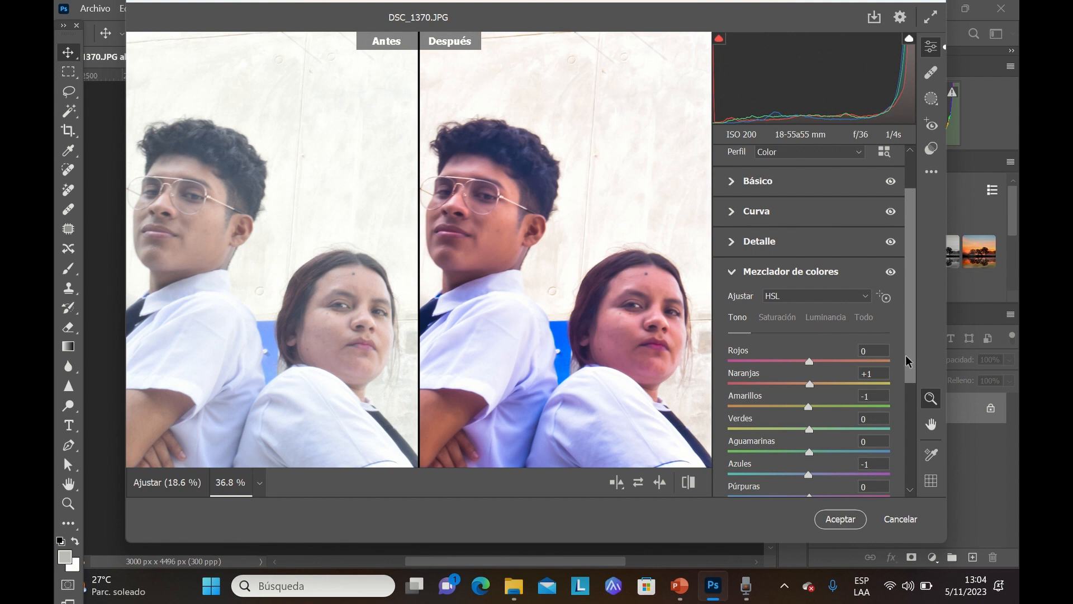
{"action": "left_click_drag", "start_coordinate": [914, 351], "coordinate": [828, 357]}
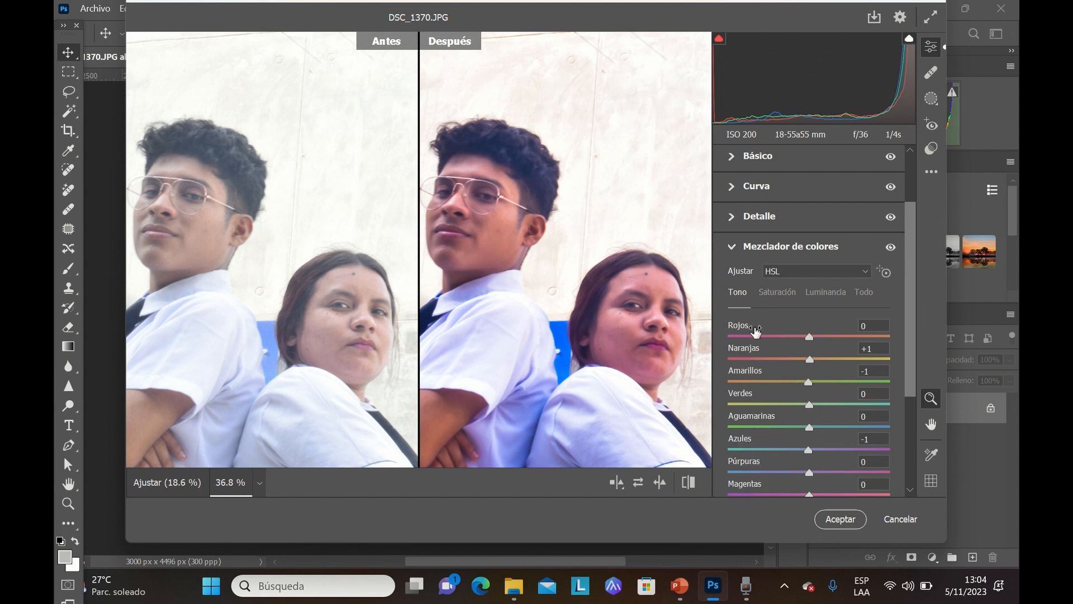
{"action": "left_click", "coordinate": [782, 293]}
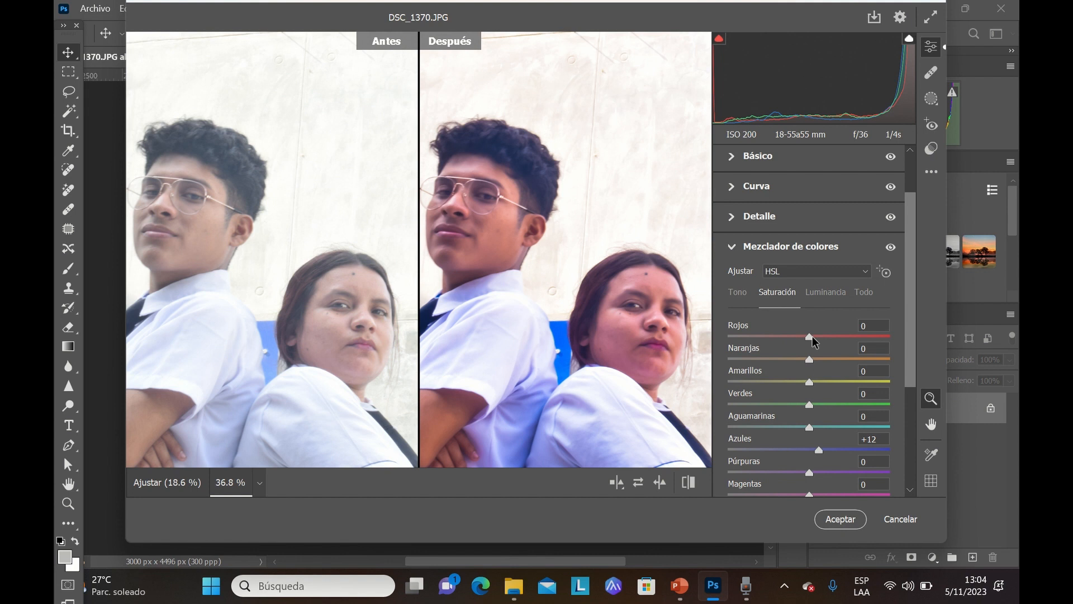
- Try extreme Saturación values on Rojos (-100 and +100) and Naranjas (-100), and return Naranjas to 0
{"action": "left_click_drag", "start_coordinate": [811, 337], "coordinate": [688, 347]}
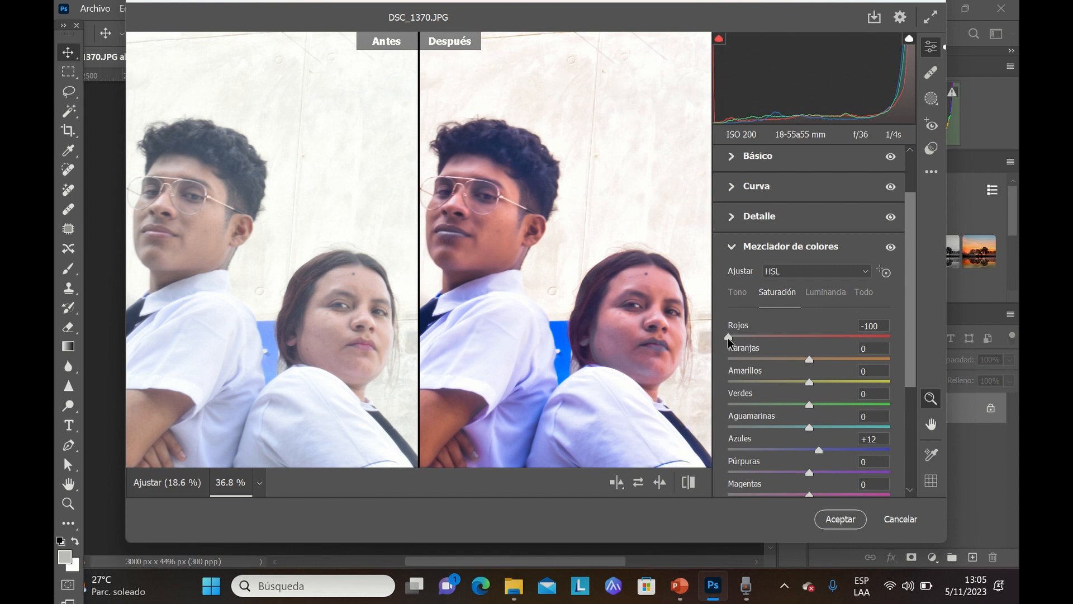
{"action": "left_click_drag", "start_coordinate": [728, 337], "coordinate": [895, 351]}
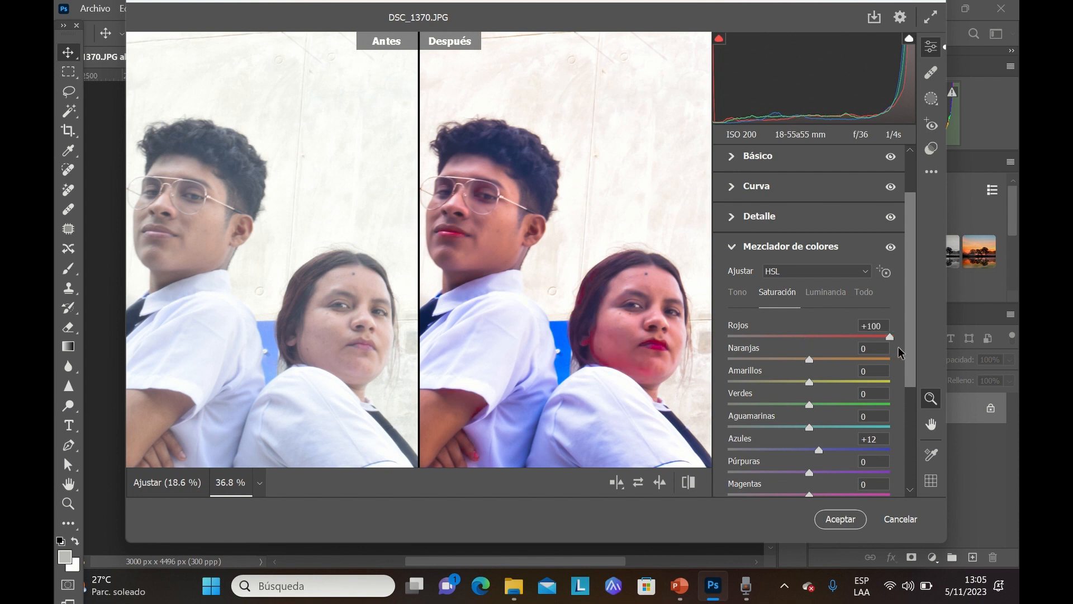
{"action": "left_click_drag", "start_coordinate": [894, 339], "coordinate": [809, 363]}
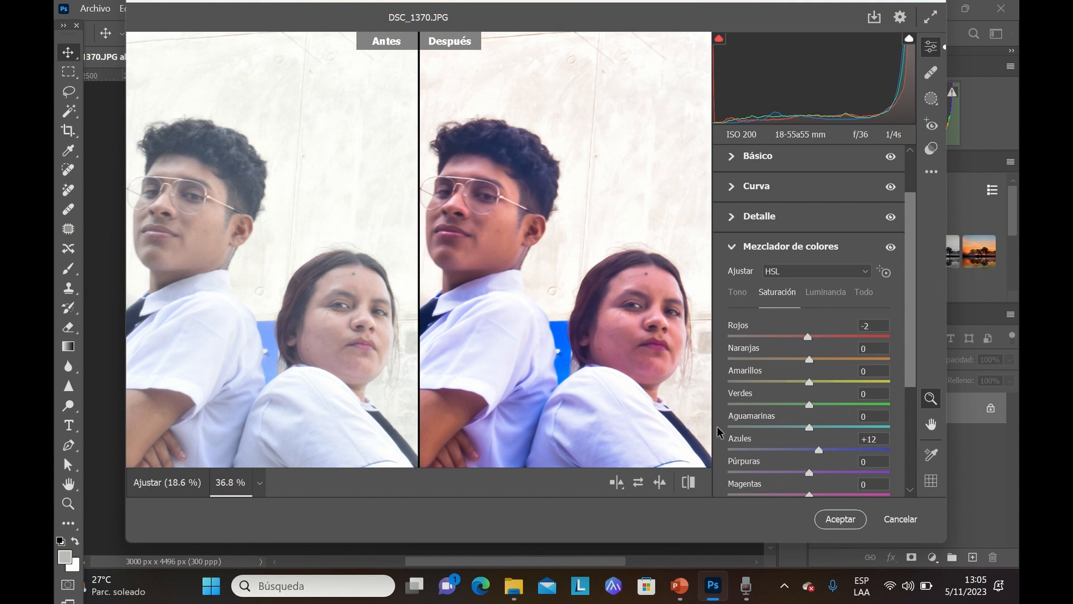
{"action": "left_click", "coordinate": [810, 360]}
{"action": "left_click_drag", "start_coordinate": [811, 361], "coordinate": [719, 384]}
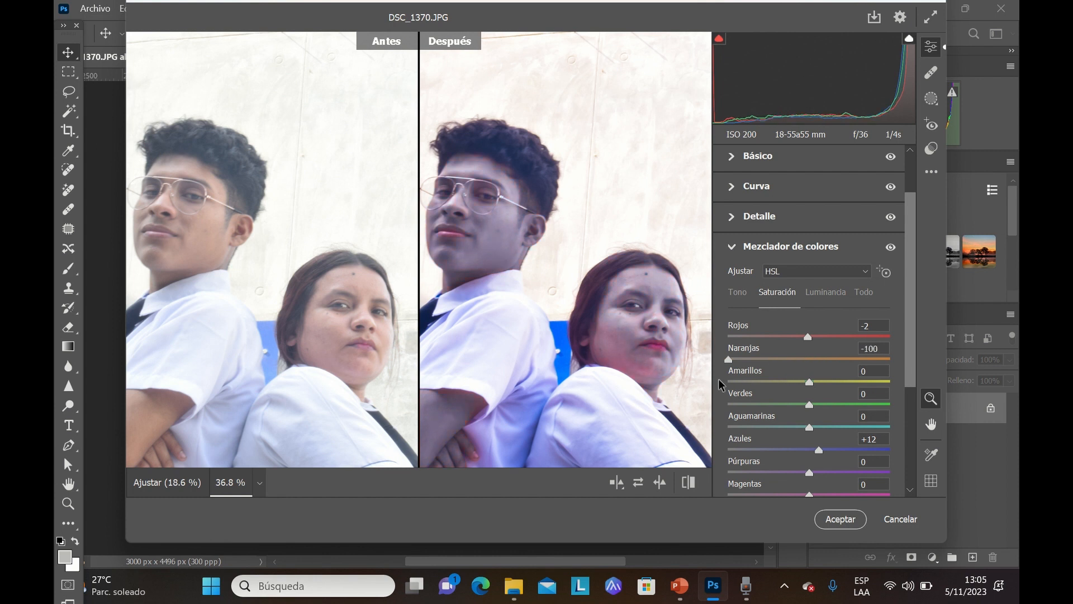
{"action": "left_click_drag", "start_coordinate": [722, 385], "coordinate": [813, 371]}
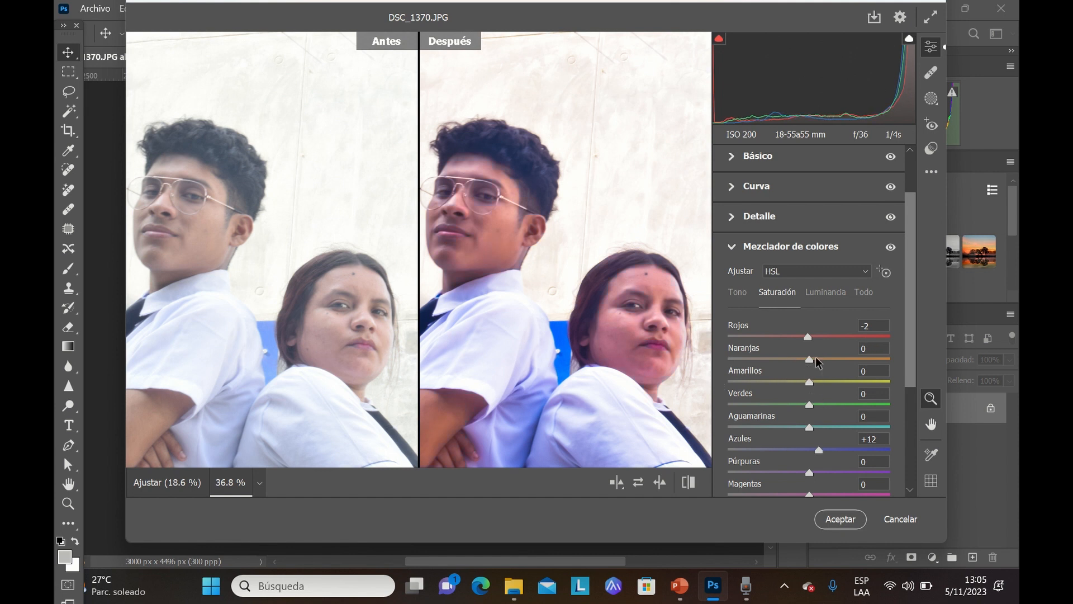
- Set the Saturación of Rojos to 0 and of Azules to -2 in the HSL adjustments
{"action": "left_click", "coordinate": [863, 327]}
{"action": "type", "text": "0"}
{"action": "left_click", "coordinate": [901, 343]}
{"action": "mouse_move", "coordinate": [819, 450]}
{"action": "left_mouse_down"}
{"action": "mouse_move", "coordinate": [894, 454]}
{"action": "mouse_move", "coordinate": [809, 464]}
{"action": "left_mouse_up"}
{"action": "scroll", "coordinate": [913, 334], "scroll_direction": "up", "scroll_amount": 1}
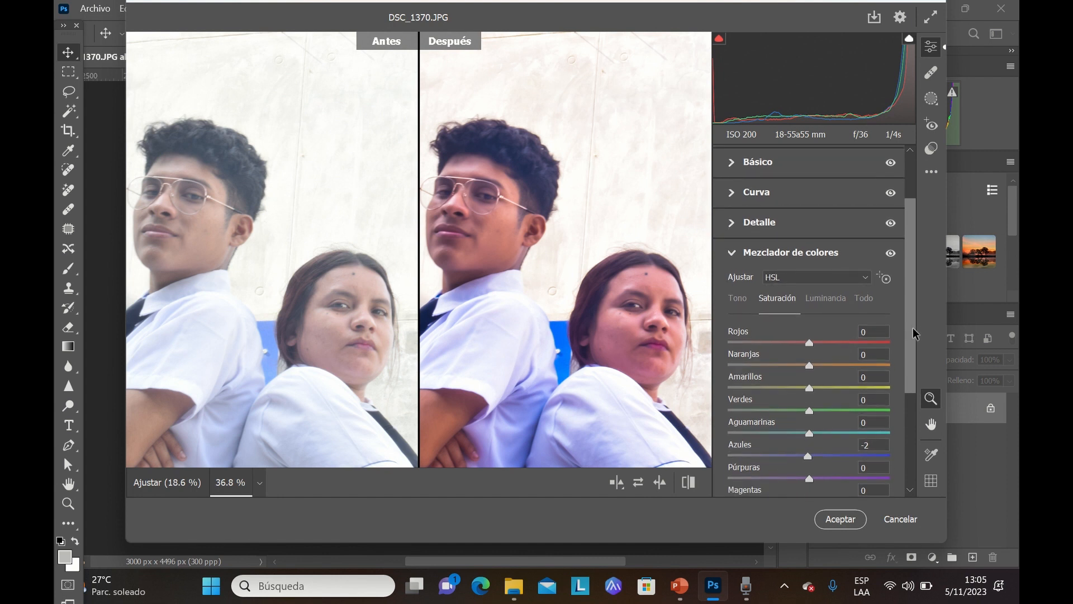
- Show the HSL Luminancia adjustments and set Rojos to +3
{"action": "scroll", "coordinate": [914, 323], "scroll_direction": "up", "scroll_amount": 1}
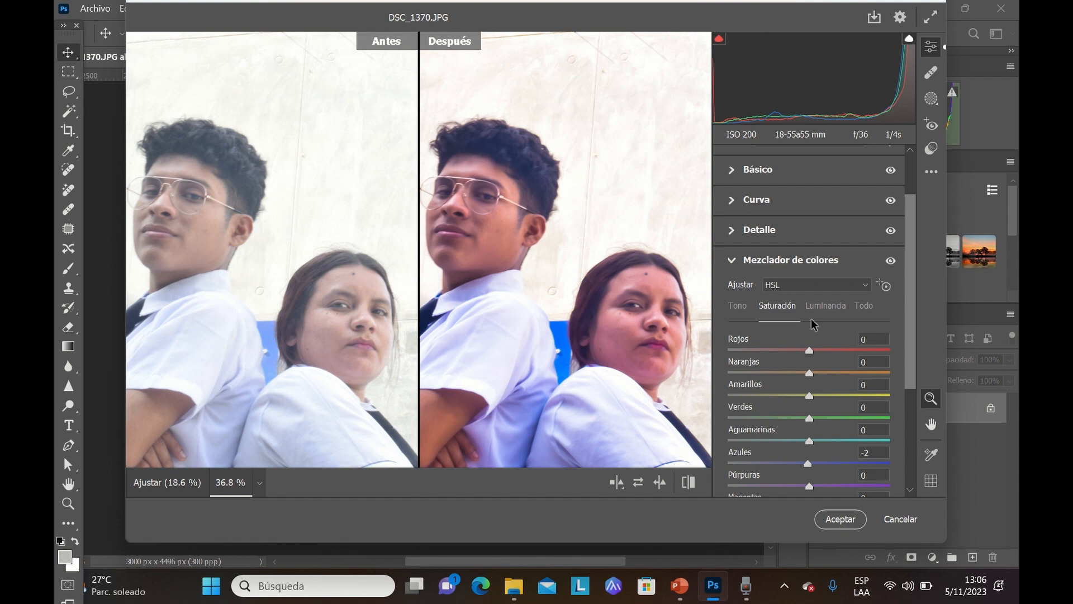
{"action": "left_click", "coordinate": [835, 308]}
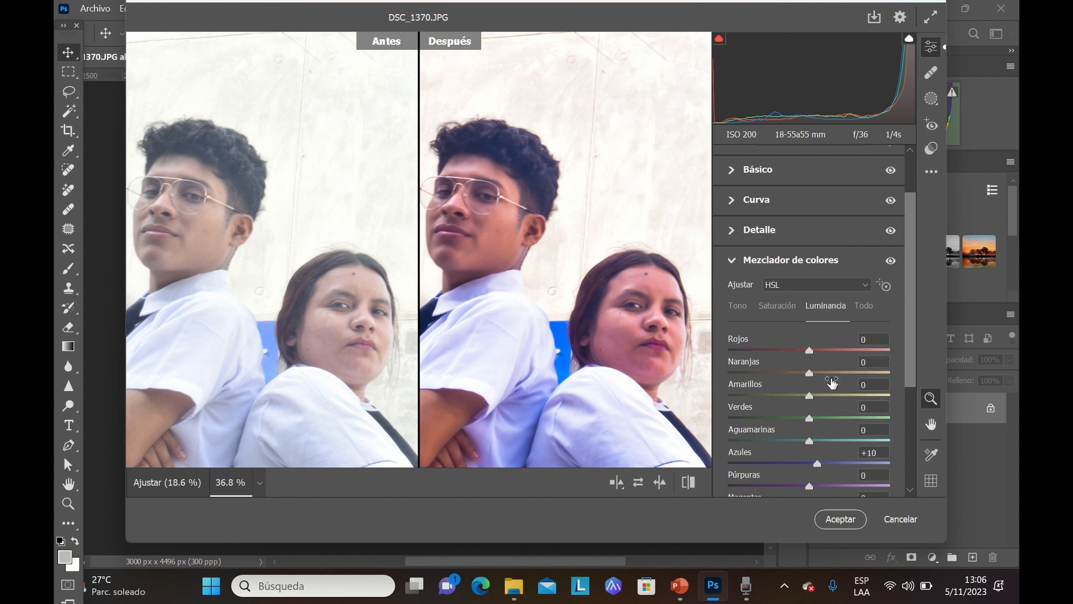
{"action": "left_click", "coordinate": [810, 351]}
{"action": "left_click_drag", "start_coordinate": [810, 350], "coordinate": [909, 367]}
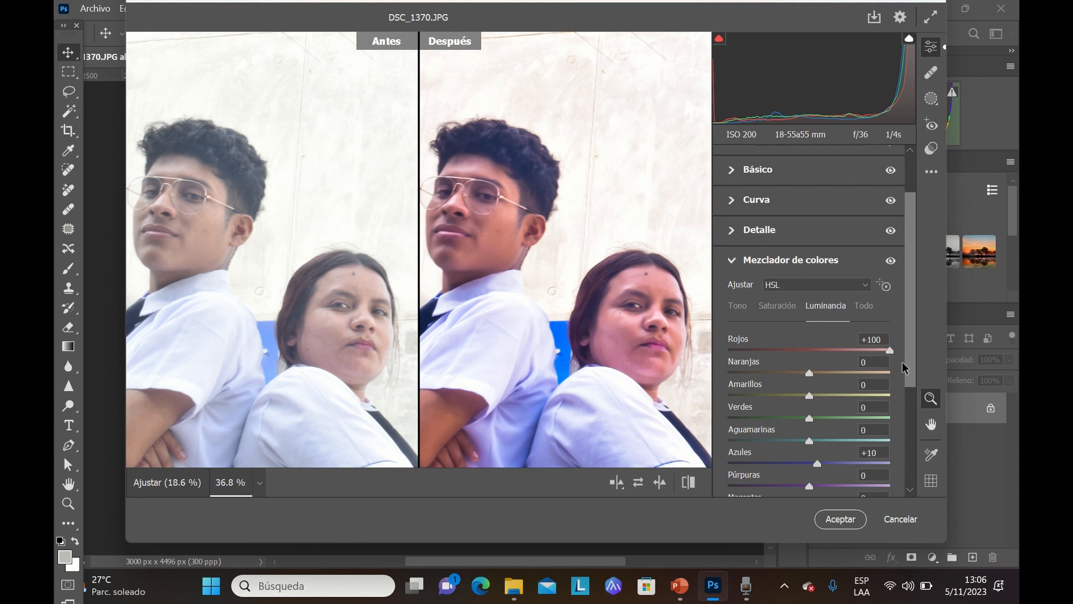
{"action": "left_click_drag", "start_coordinate": [893, 361], "coordinate": [814, 362]}
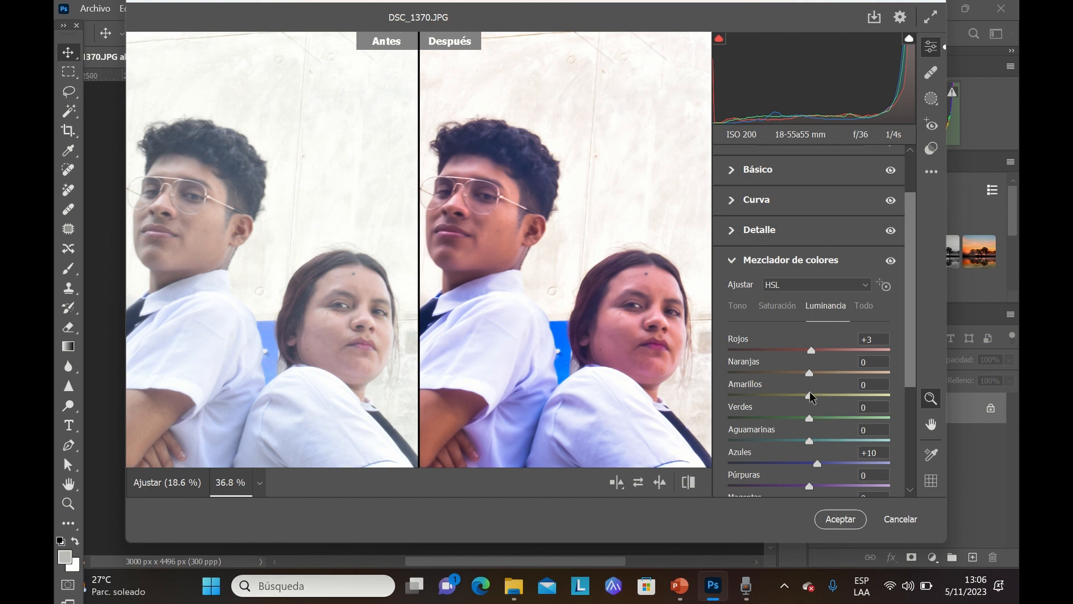
- Set the Luminancia of Amarillos to +50 in the HSL adjustments
{"action": "left_click_drag", "start_coordinate": [809, 392], "coordinate": [865, 397]}
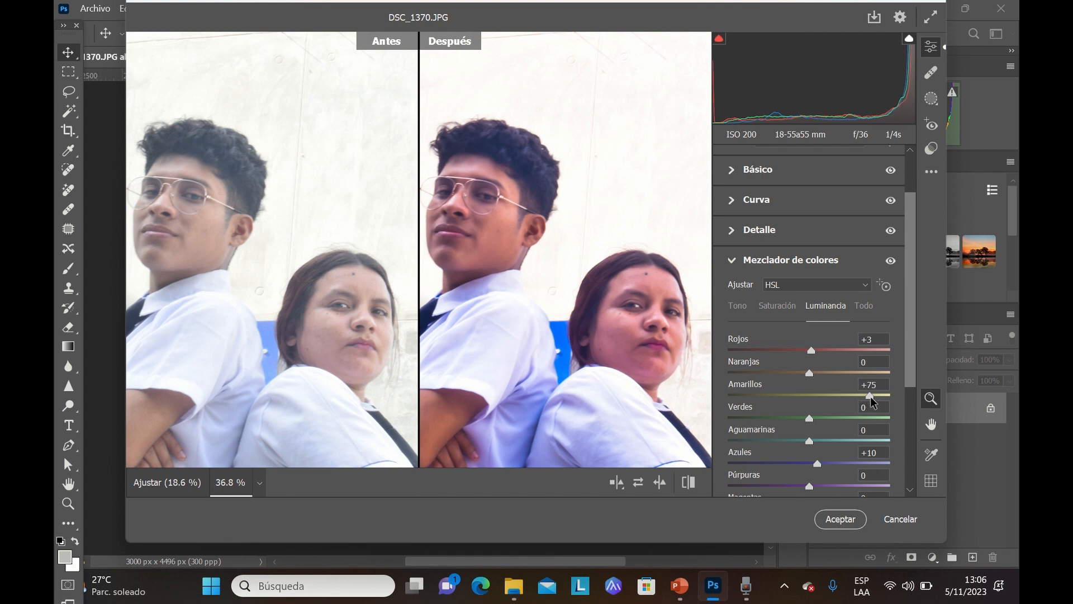
{"action": "left_click_drag", "start_coordinate": [877, 397], "coordinate": [885, 398]}
{"action": "left_click_drag", "start_coordinate": [884, 396], "coordinate": [850, 397]}
- Open the Gradación de color adjustments and tint the Medios tonos orange with hue 42 and saturation 46
{"action": "left_click_drag", "start_coordinate": [910, 346], "coordinate": [909, 464]}
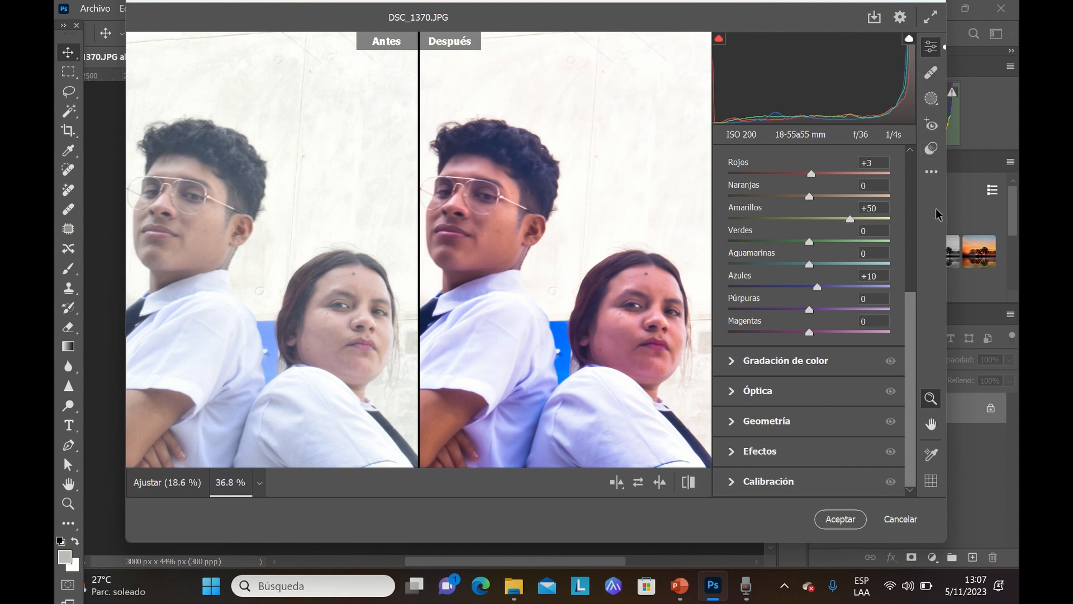
{"action": "left_click", "coordinate": [733, 364]}
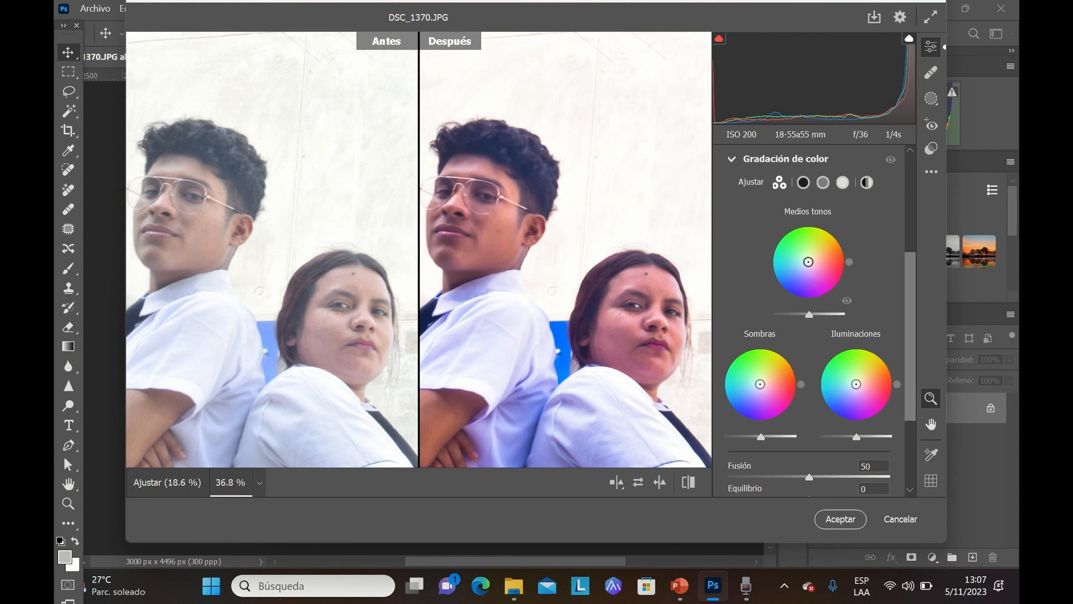
{"action": "left_click_drag", "start_coordinate": [808, 262], "coordinate": [816, 241]}
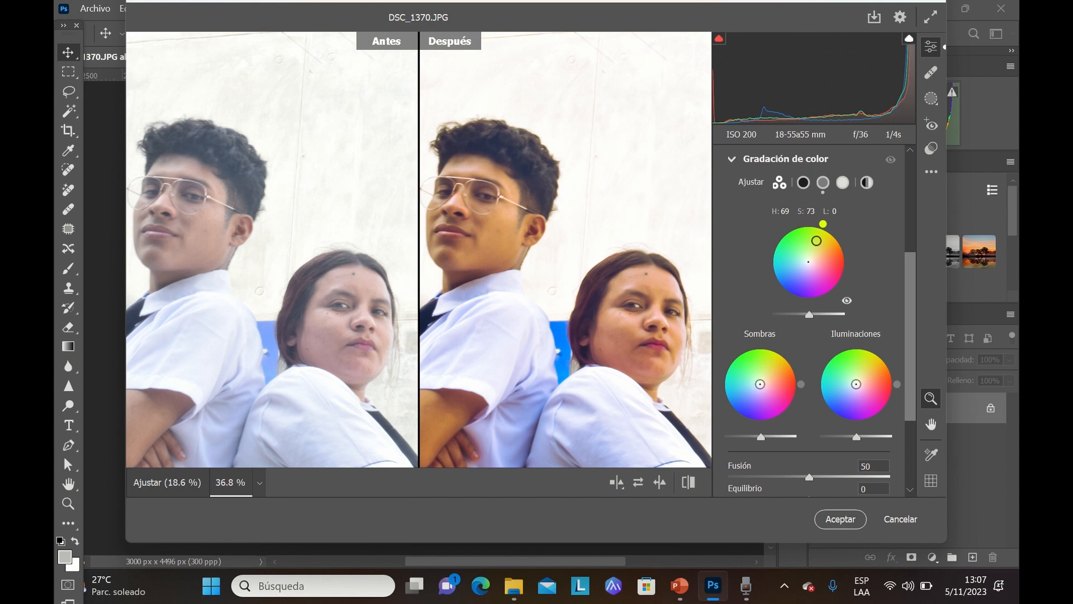
{"action": "mouse_move", "coordinate": [817, 241]}
{"action": "left_mouse_down"}
{"action": "mouse_move", "coordinate": [833, 259]}
{"action": "mouse_move", "coordinate": [823, 289]}
{"action": "mouse_move", "coordinate": [794, 287]}
{"action": "mouse_move", "coordinate": [781, 270]}
{"action": "mouse_move", "coordinate": [787, 238]}
{"action": "mouse_move", "coordinate": [803, 256]}
{"action": "left_mouse_up"}
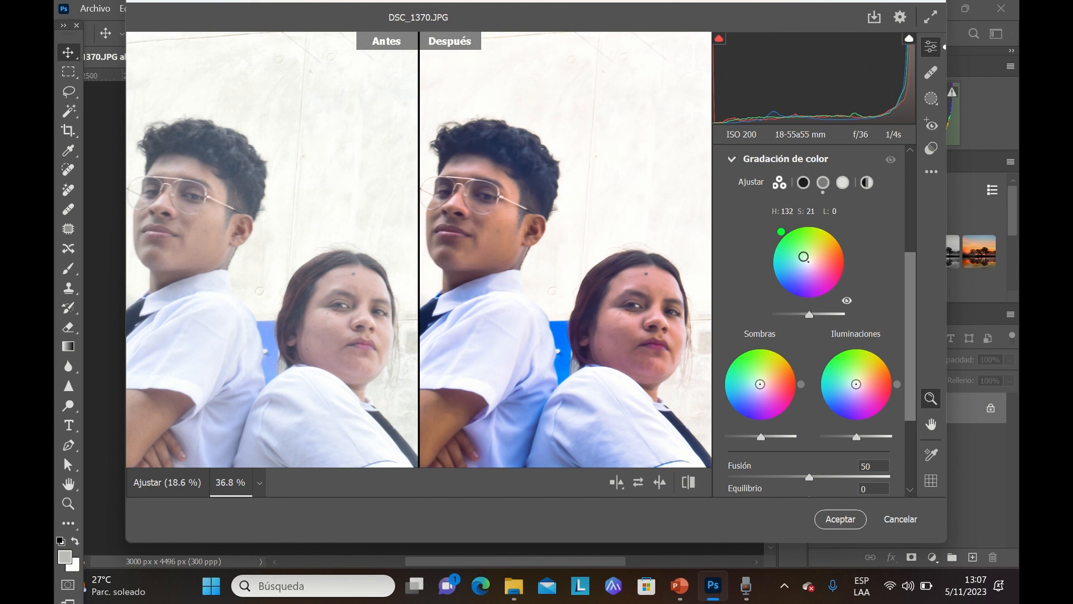
{"action": "left_click_drag", "start_coordinate": [804, 257], "coordinate": [831, 266]}
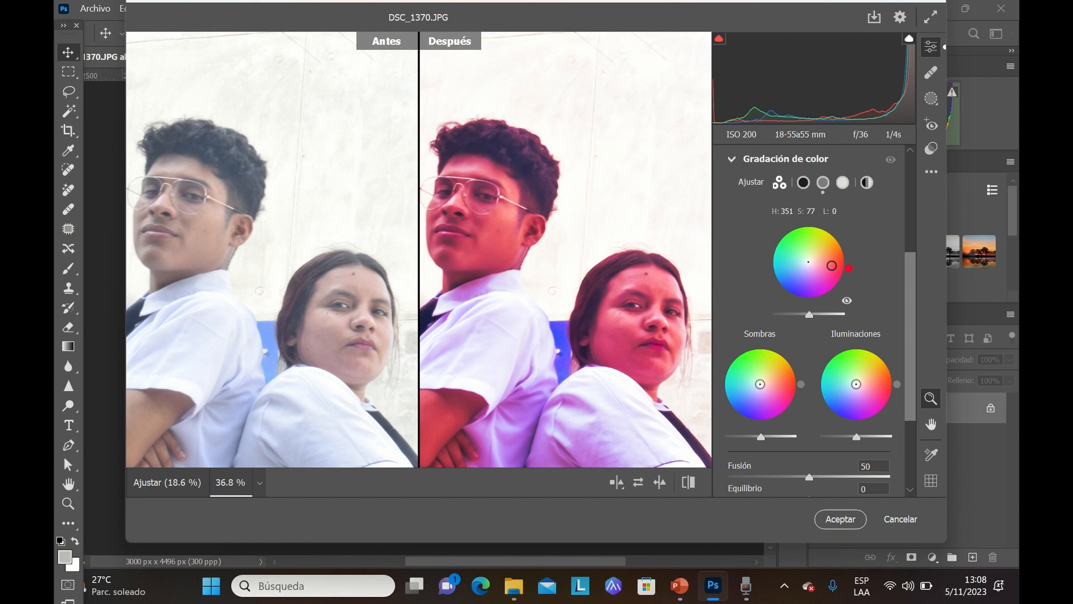
{"action": "mouse_move", "coordinate": [832, 266]}
{"action": "left_mouse_down"}
{"action": "mouse_move", "coordinate": [809, 263]}
{"action": "mouse_move", "coordinate": [819, 251]}
{"action": "left_mouse_up"}
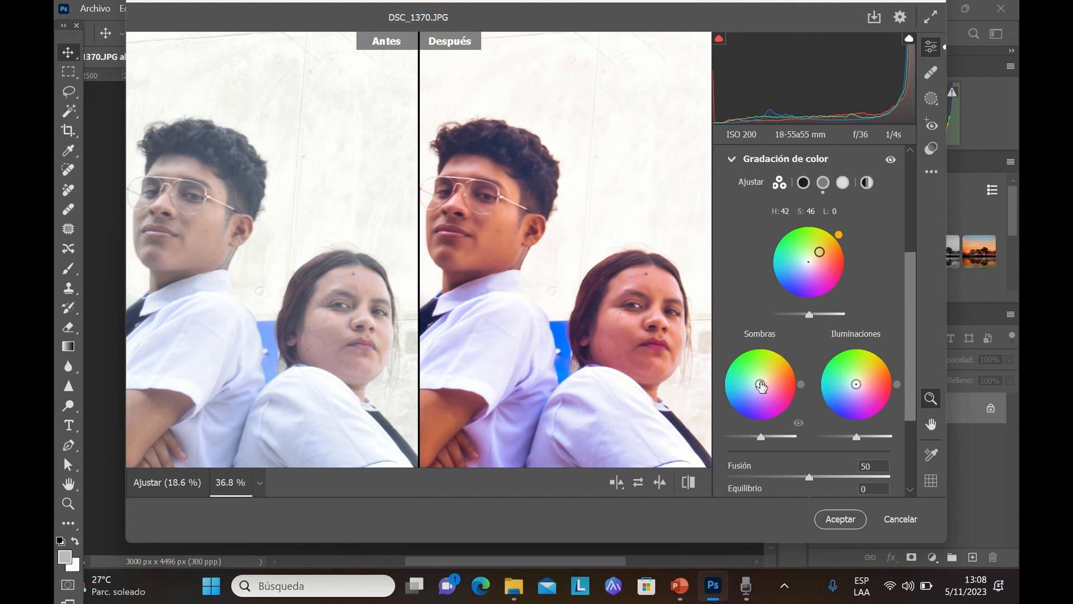
- Tint the Sombras orange-red on their Gradación de color wheel
{"action": "mouse_move", "coordinate": [761, 386]}
{"action": "left_mouse_down"}
{"action": "mouse_move", "coordinate": [761, 406]}
{"action": "mouse_move", "coordinate": [741, 403]}
{"action": "mouse_move", "coordinate": [749, 352]}
{"action": "mouse_move", "coordinate": [773, 361]}
{"action": "mouse_move", "coordinate": [788, 387]}
{"action": "mouse_move", "coordinate": [772, 384]}
{"action": "left_mouse_up"}
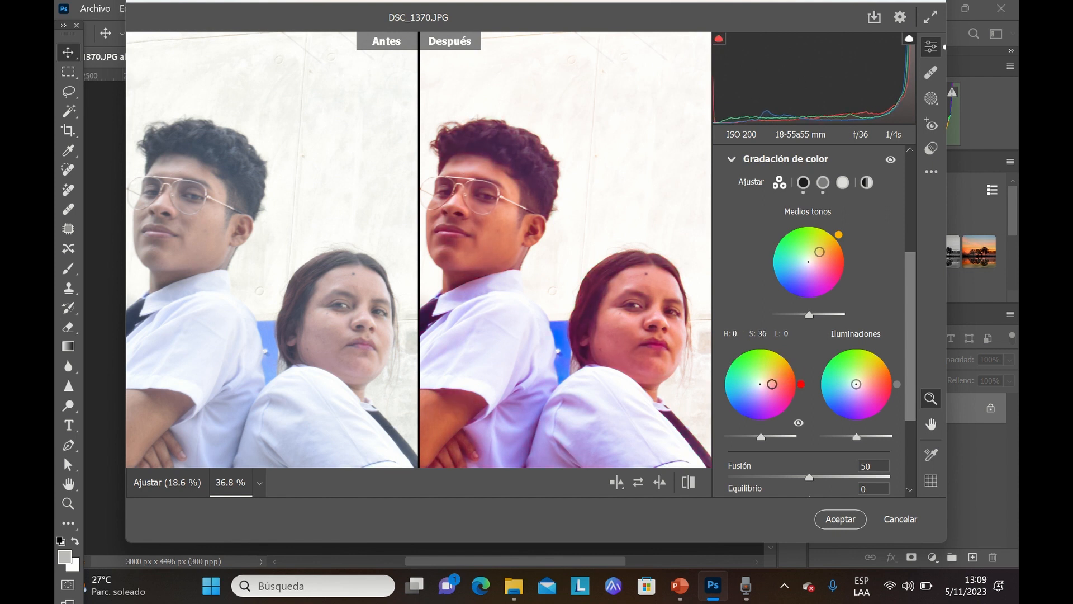
{"action": "left_click_drag", "start_coordinate": [772, 384], "coordinate": [773, 386]}
{"action": "mouse_move", "coordinate": [772, 386]}
{"action": "left_mouse_down"}
{"action": "mouse_move", "coordinate": [773, 402]}
{"action": "mouse_move", "coordinate": [746, 402]}
{"action": "mouse_move", "coordinate": [776, 384]}
{"action": "left_mouse_up"}
{"action": "left_click_drag", "start_coordinate": [776, 384], "coordinate": [776, 380]}
- Tint the Iluminaciones blue on their Gradación de color wheel, with hue 238 and saturation 55
{"action": "left_click_drag", "start_coordinate": [858, 388], "coordinate": [828, 378]}
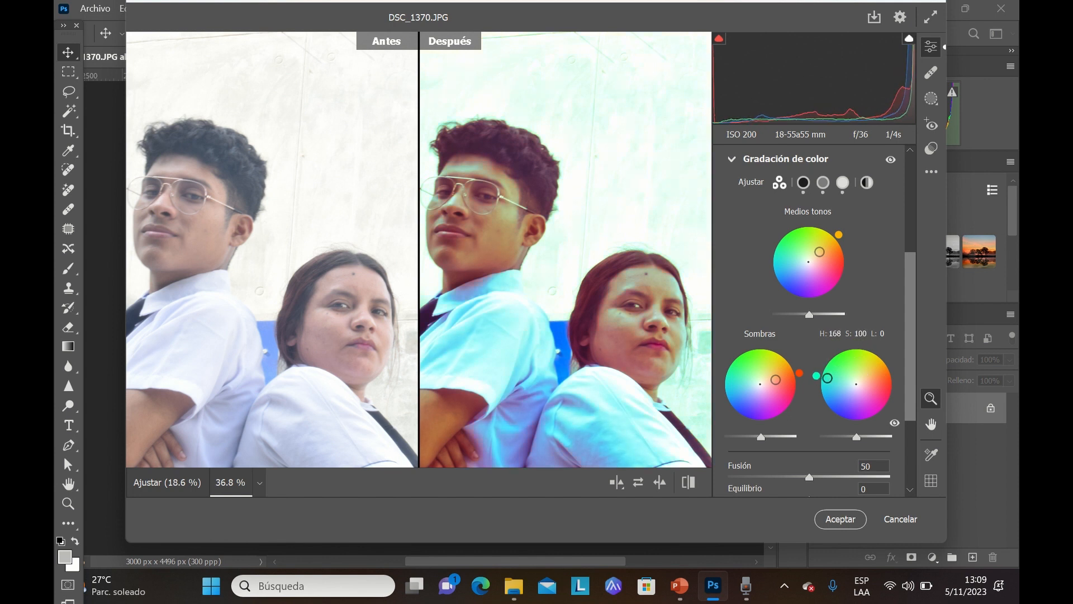
{"action": "left_click_drag", "start_coordinate": [828, 378], "coordinate": [848, 412]}
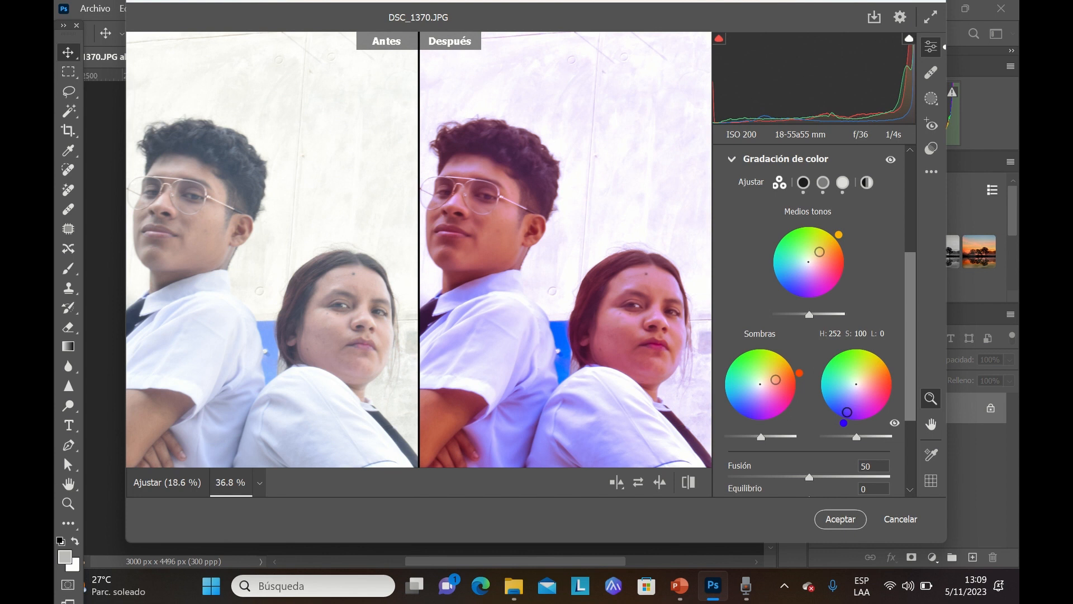
{"action": "left_click_drag", "start_coordinate": [848, 412], "coordinate": [875, 362]}
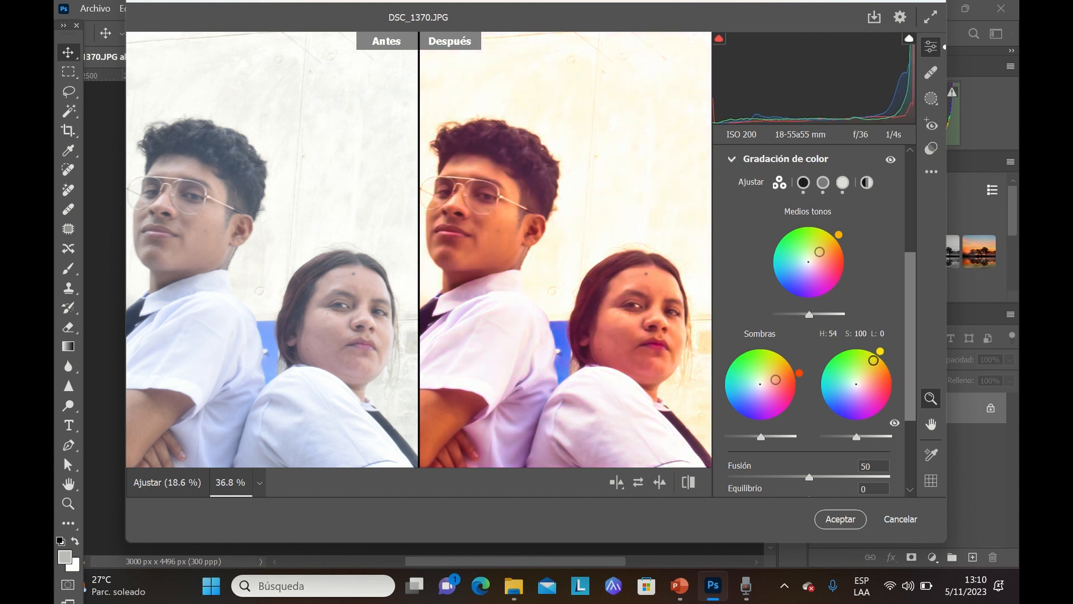
{"action": "left_click_drag", "start_coordinate": [874, 360], "coordinate": [844, 411]}
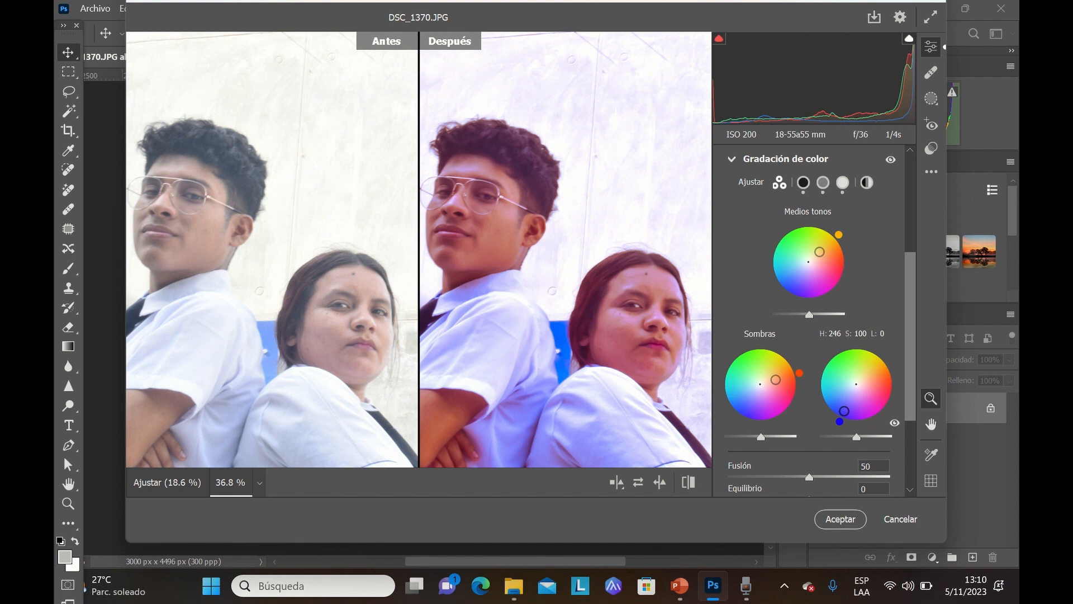
{"action": "left_click_drag", "start_coordinate": [844, 411], "coordinate": [847, 399]}
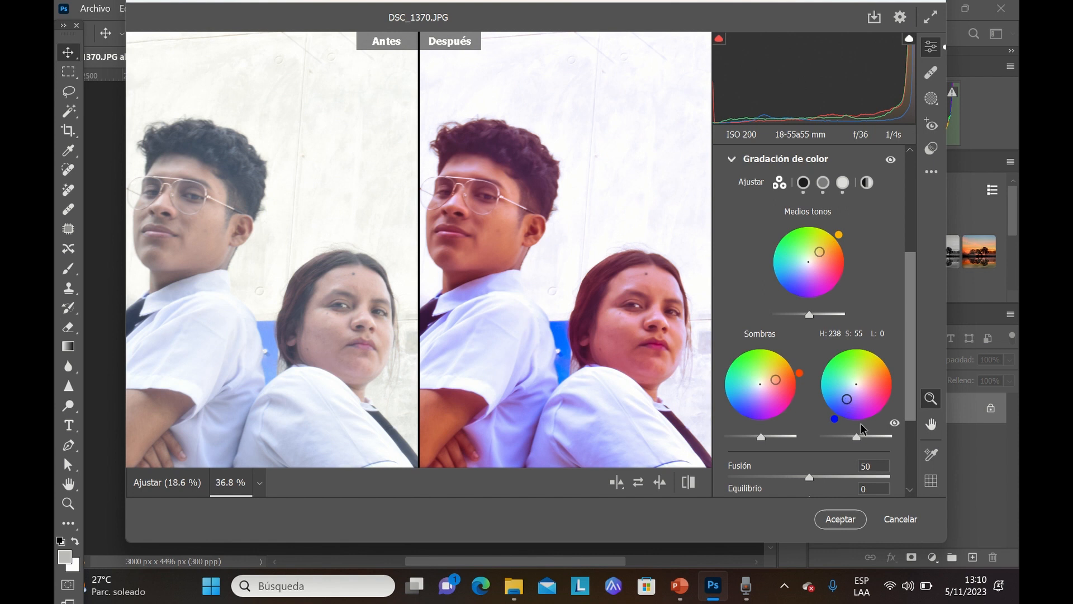
- Set the Gradación de color Fusión to 55 and Equilibrio to -8
{"action": "left_click_drag", "start_coordinate": [911, 367], "coordinate": [912, 415]}
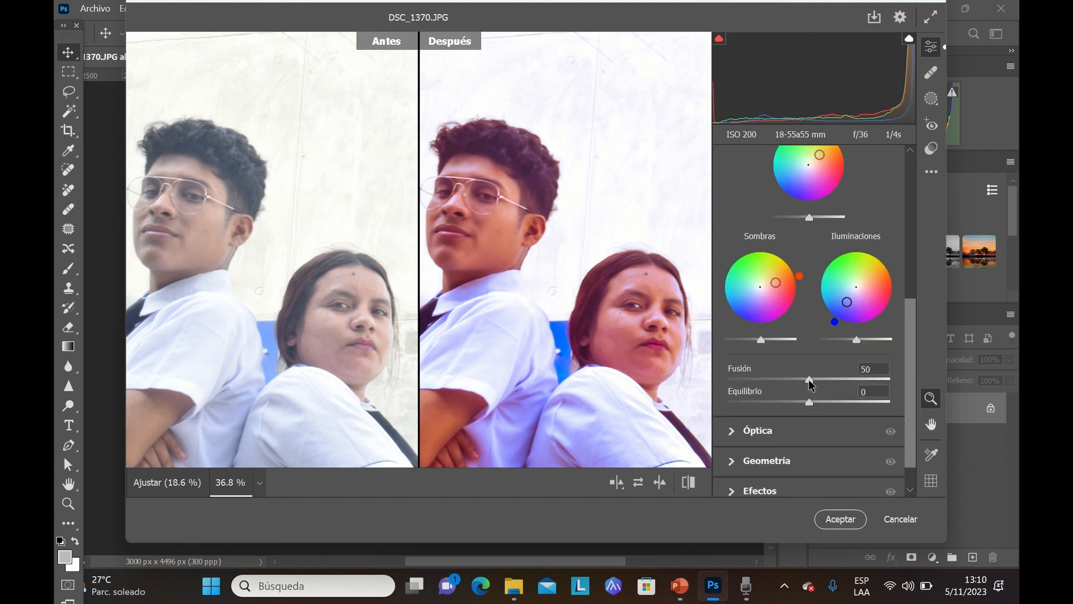
{"action": "left_click_drag", "start_coordinate": [810, 380], "coordinate": [879, 384]}
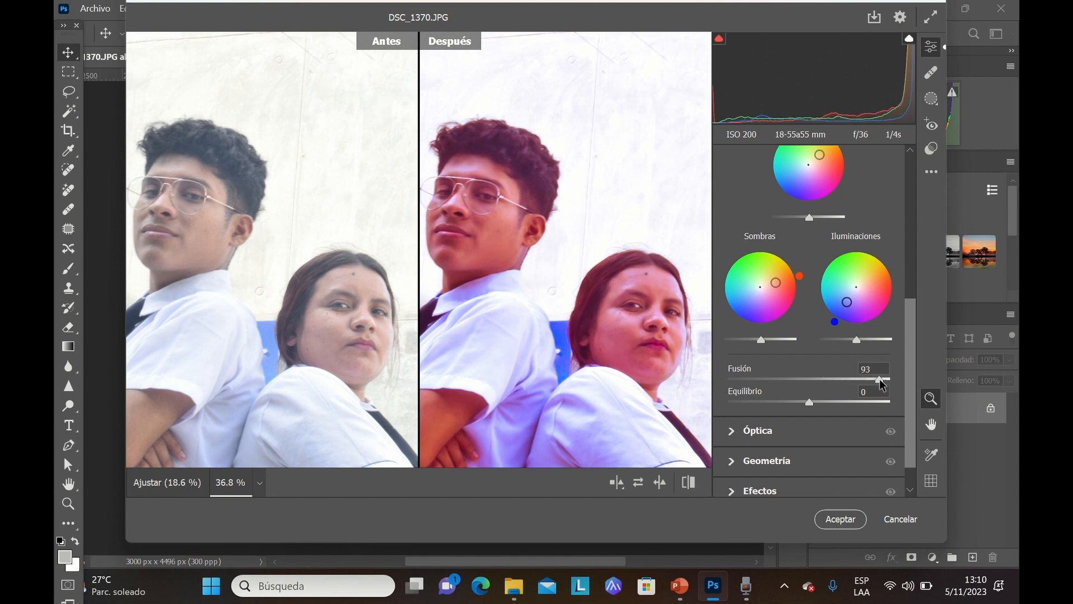
{"action": "left_click_drag", "start_coordinate": [873, 383], "coordinate": [804, 387]}
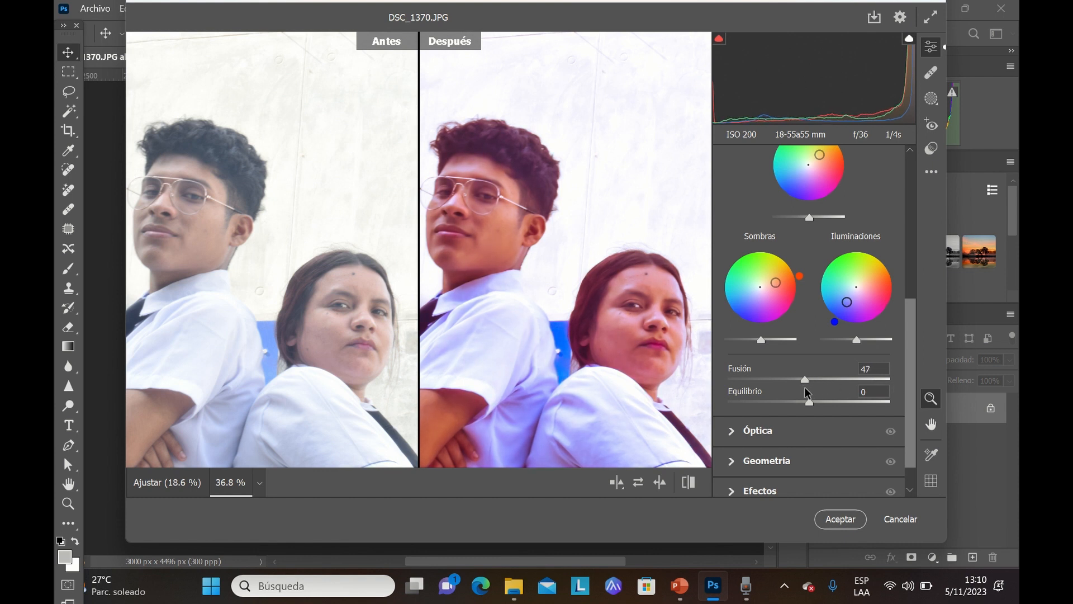
{"action": "mouse_move", "coordinate": [805, 388]}
{"action": "left_mouse_down"}
{"action": "mouse_move", "coordinate": [893, 383]}
{"action": "mouse_move", "coordinate": [819, 389]}
{"action": "left_mouse_up"}
{"action": "mouse_move", "coordinate": [812, 403]}
{"action": "left_mouse_down"}
{"action": "mouse_move", "coordinate": [893, 403]}
{"action": "mouse_move", "coordinate": [802, 408]}
{"action": "left_mouse_up"}
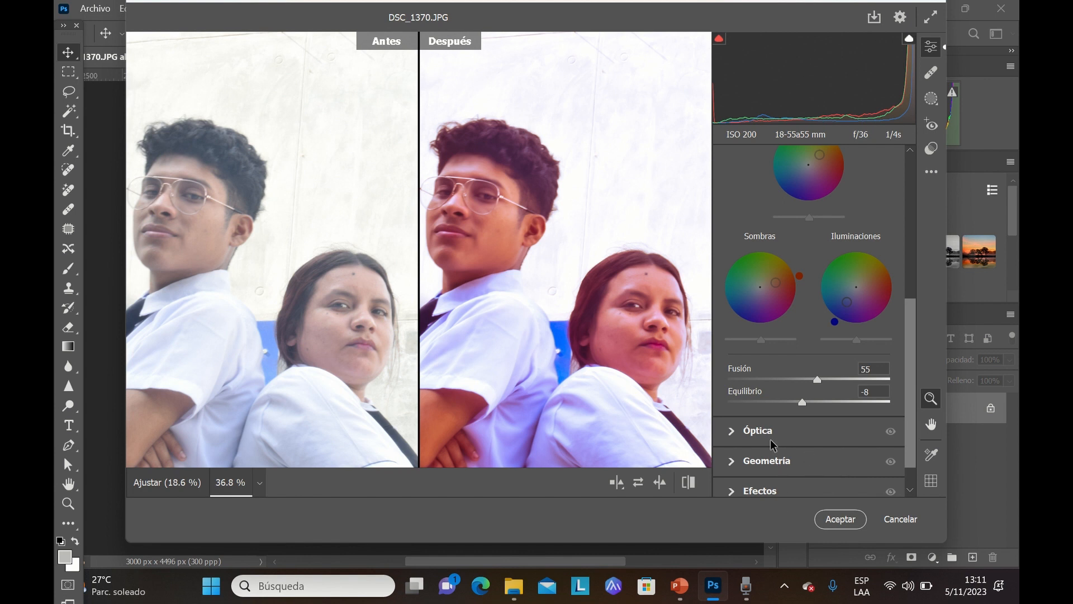
- Open the Óptica adjustments and show the whole photo in the before/after preview at 12.5 %
{"action": "left_click_drag", "start_coordinate": [909, 441], "coordinate": [910, 464]}
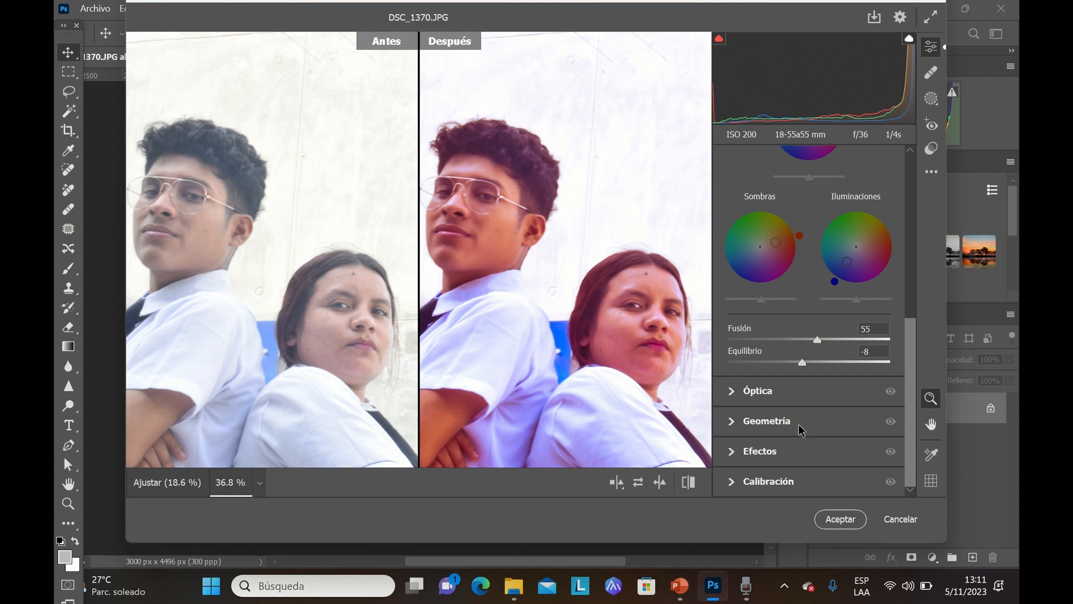
{"action": "left_click", "coordinate": [734, 391]}
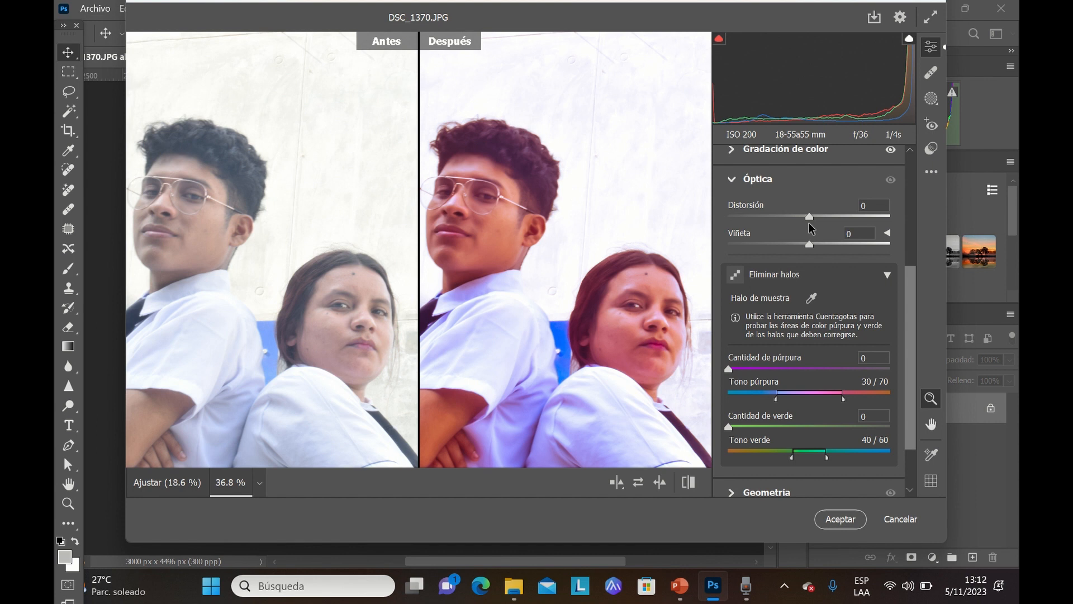
{"action": "key", "text": "ctrl+minus"}
{"action": "key", "text": "ctrl+minus"}
{"action": "key", "text": "ctrl+minus"}
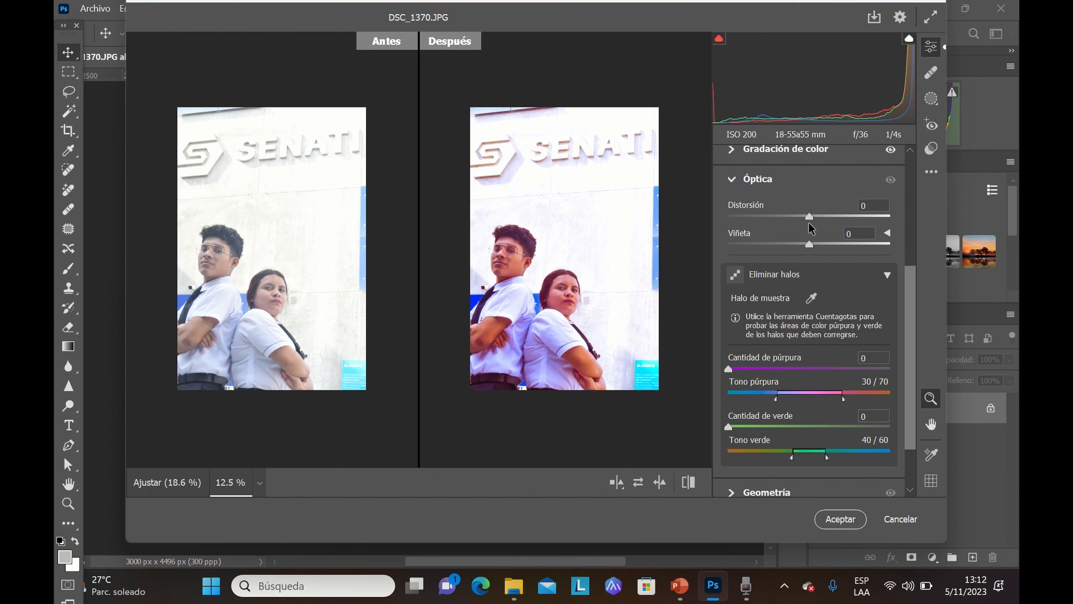
{"action": "key", "text": "ctrl+plus"}
{"action": "key", "text": "ctrl+plus"}
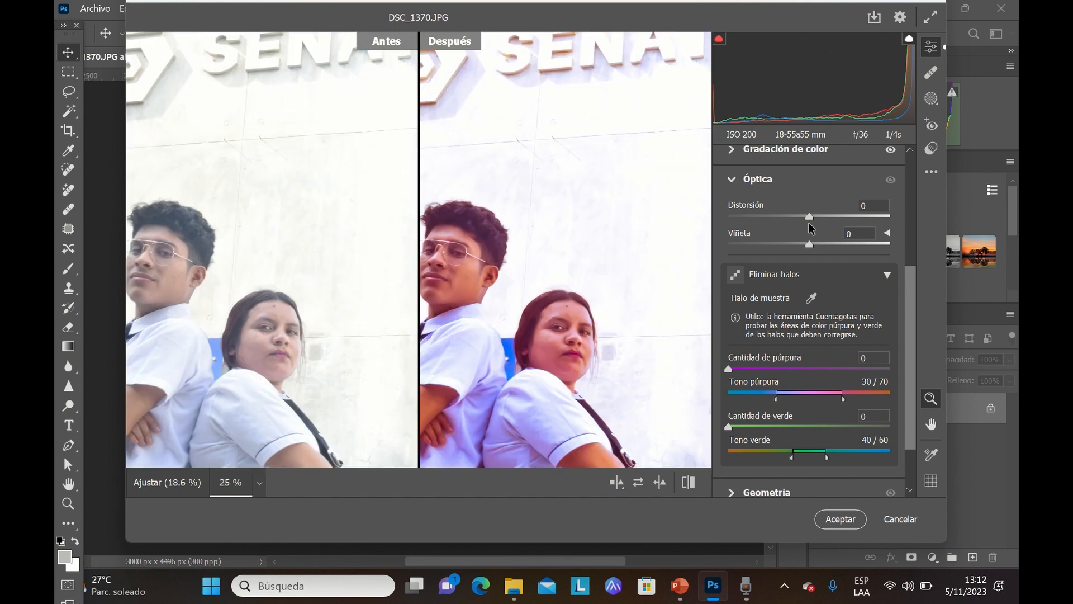
{"action": "key", "text": "ctrl+minus"}
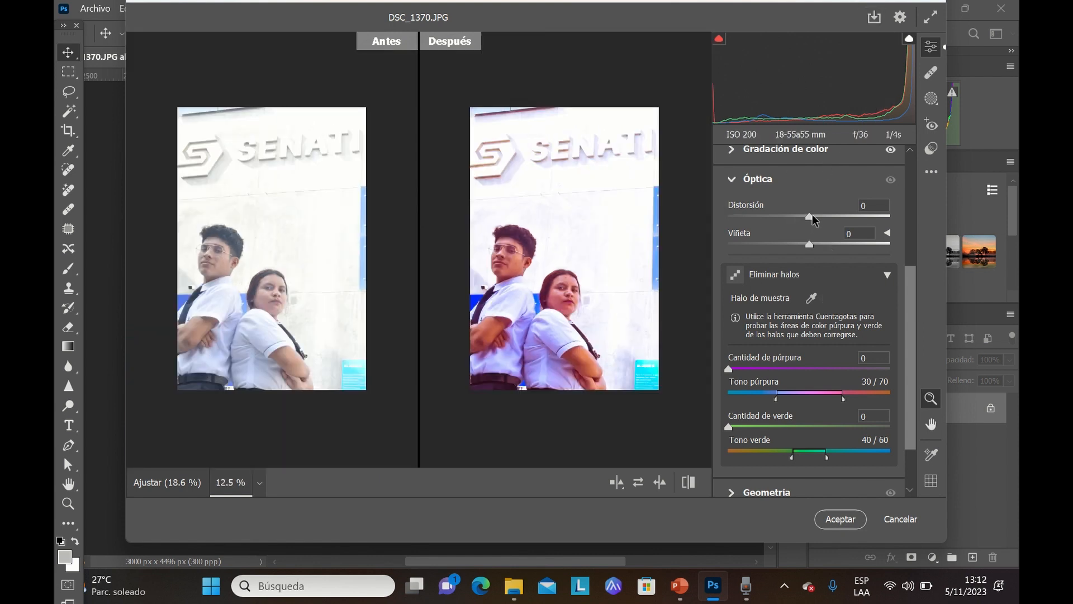
- Try negative Distorsión values of -53 and -48 in the Óptica adjustments, and reset Distorsión to 0
{"action": "left_click_drag", "start_coordinate": [812, 215], "coordinate": [768, 226]}
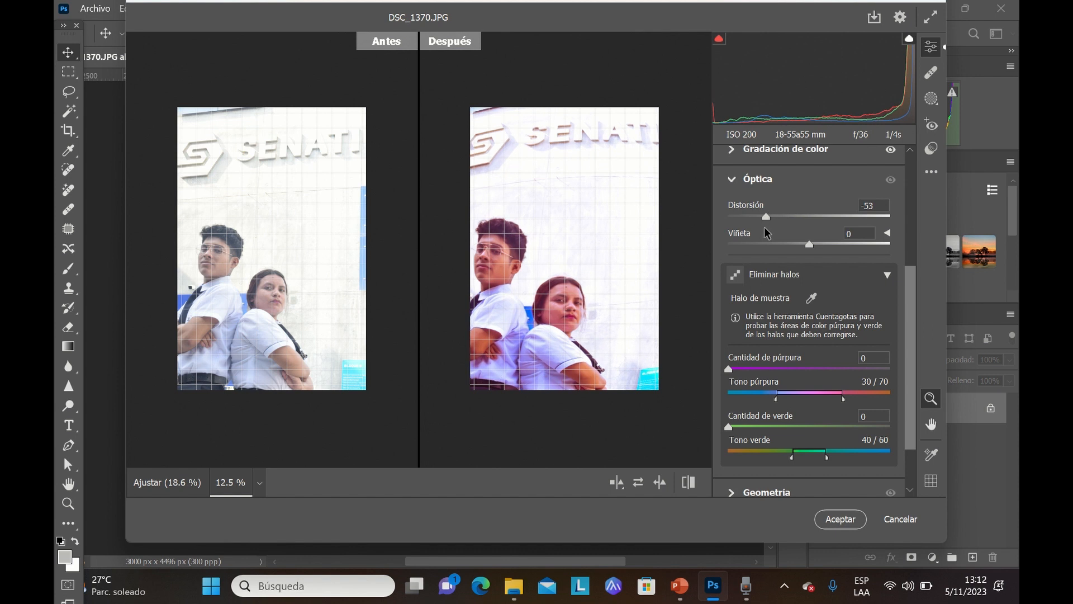
{"action": "mouse_move", "coordinate": [757, 229]}
{"action": "left_mouse_down"}
{"action": "mouse_move", "coordinate": [732, 229]}
{"action": "mouse_move", "coordinate": [889, 235]}
{"action": "mouse_move", "coordinate": [772, 235]}
{"action": "left_mouse_up"}
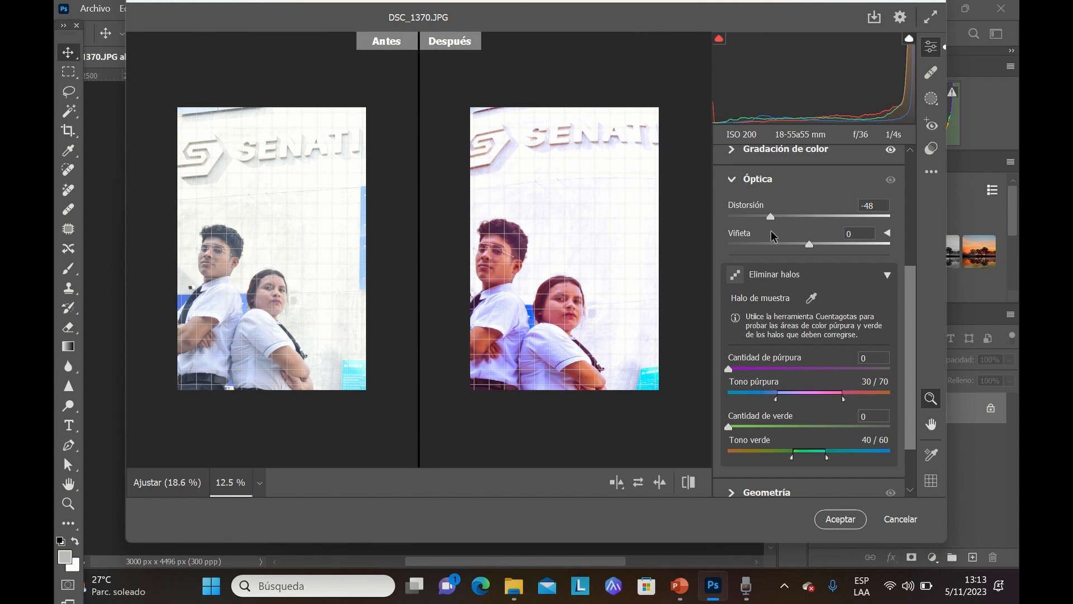
{"action": "left_click_drag", "start_coordinate": [770, 229], "coordinate": [809, 234]}
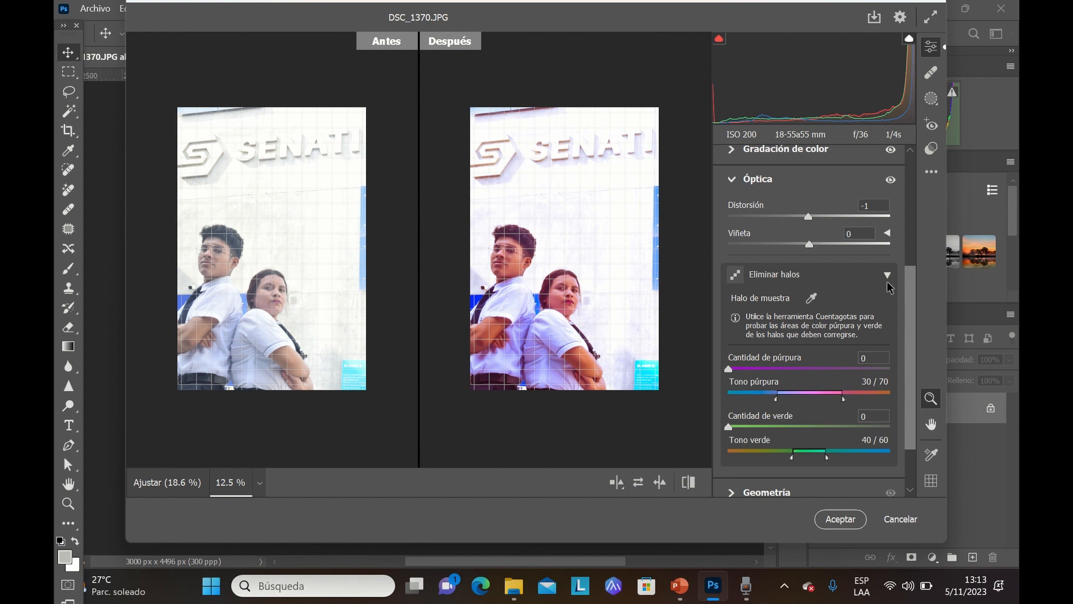
{"action": "left_click", "coordinate": [881, 205]}
{"action": "type", "text": "0"}
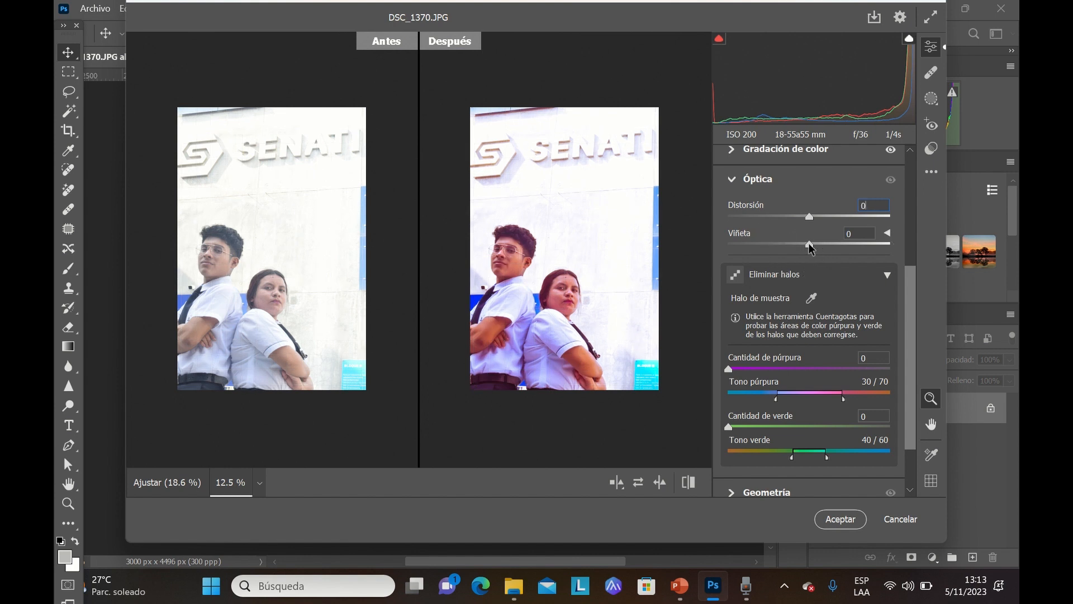
- Compare the Viñeta extremes of +100 and -100 in the Óptica adjustments, and set Viñeta to -81
{"action": "left_click", "coordinate": [808, 242]}
{"action": "left_click_drag", "start_coordinate": [808, 243], "coordinate": [887, 247]}
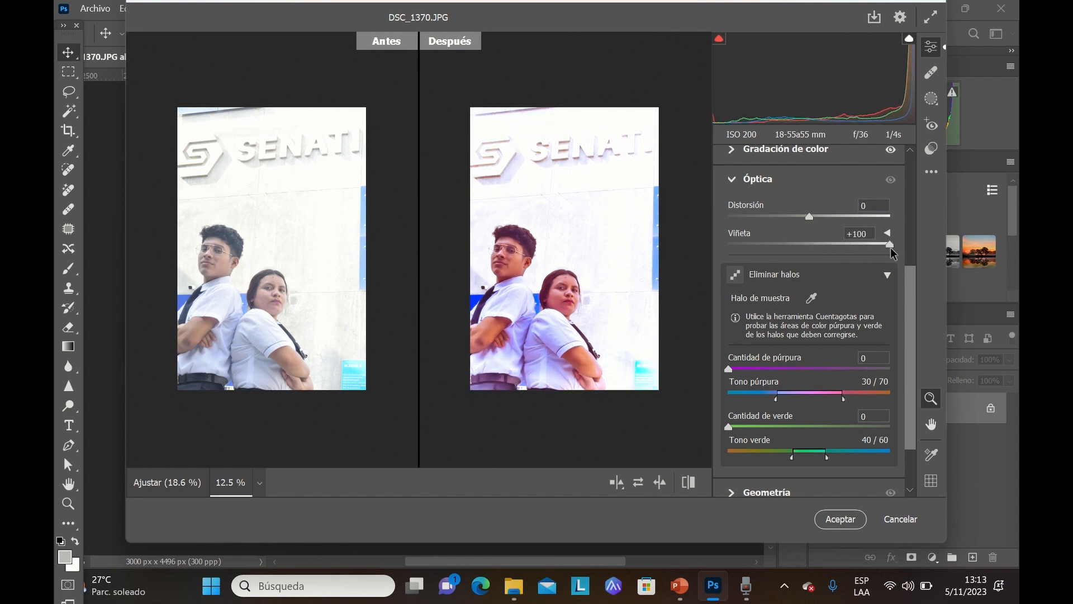
{"action": "left_click_drag", "start_coordinate": [896, 249], "coordinate": [728, 254]}
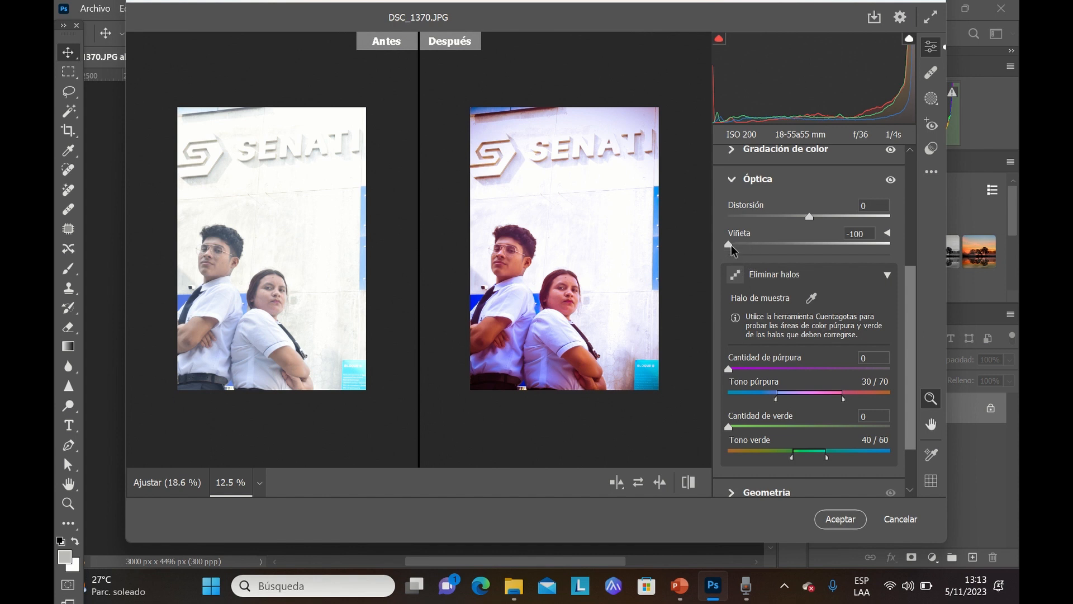
{"action": "left_click_drag", "start_coordinate": [731, 245], "coordinate": [911, 254]}
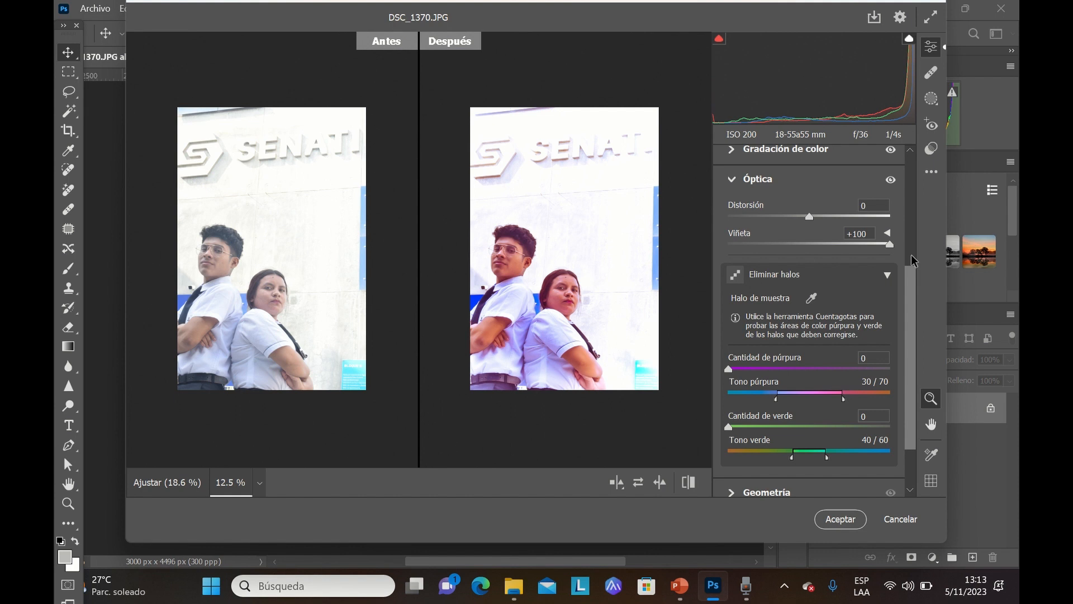
{"action": "left_click_drag", "start_coordinate": [911, 254], "coordinate": [746, 253]}
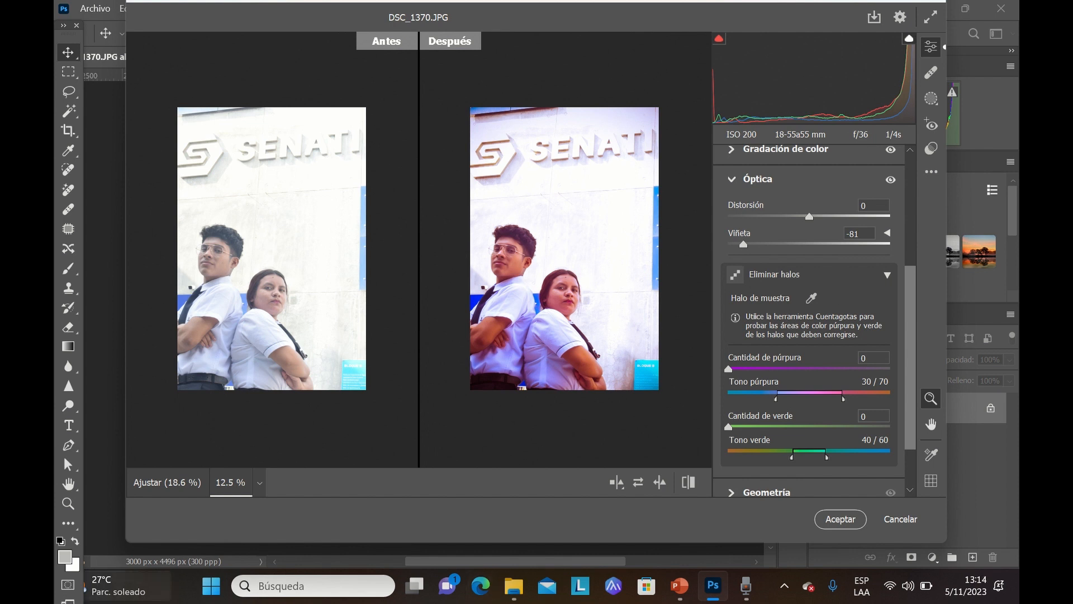
{"action": "mouse_move", "coordinate": [112, 585]}
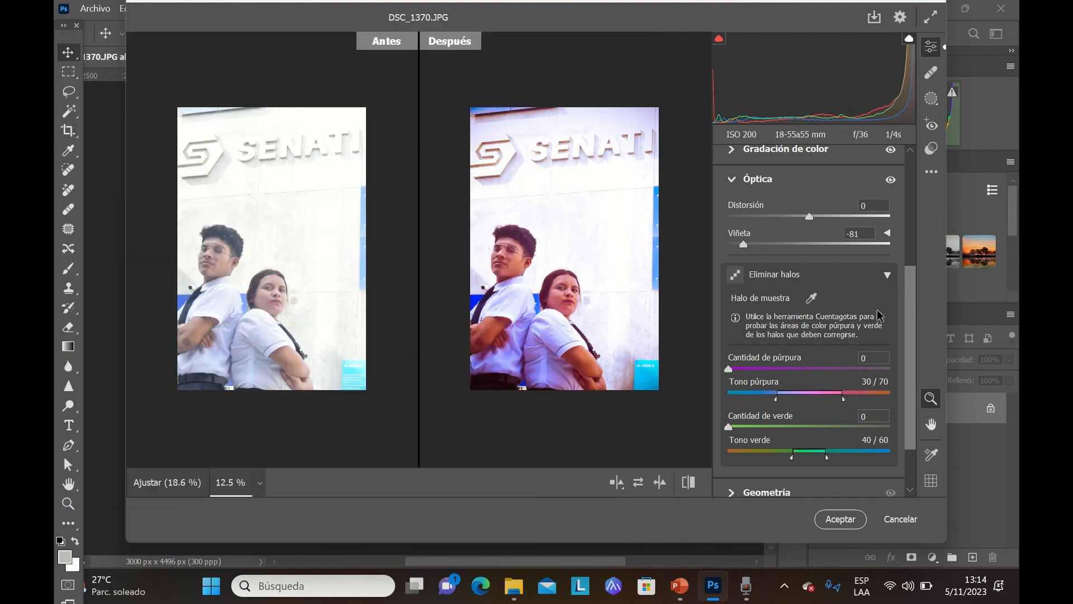
- Set the Eliminar halos Cantidad de púrpura to 7 and the Tono púrpura range to 36 / 70
{"action": "scroll", "coordinate": [819, 314], "scroll_direction": "down", "scroll_amount": 2}
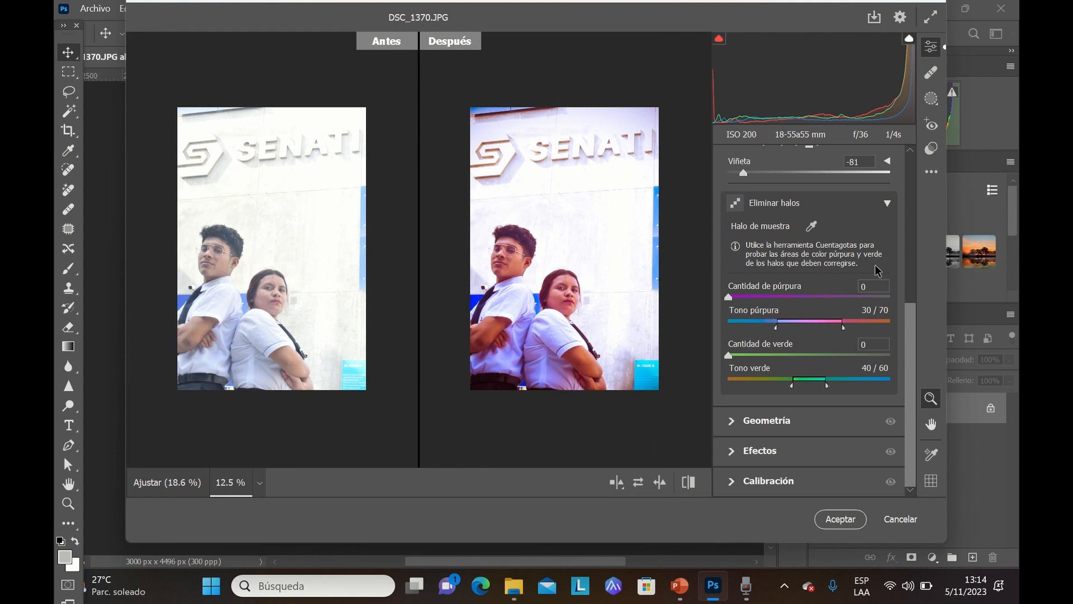
{"action": "scroll", "coordinate": [798, 302], "scroll_direction": "up", "scroll_amount": 2}
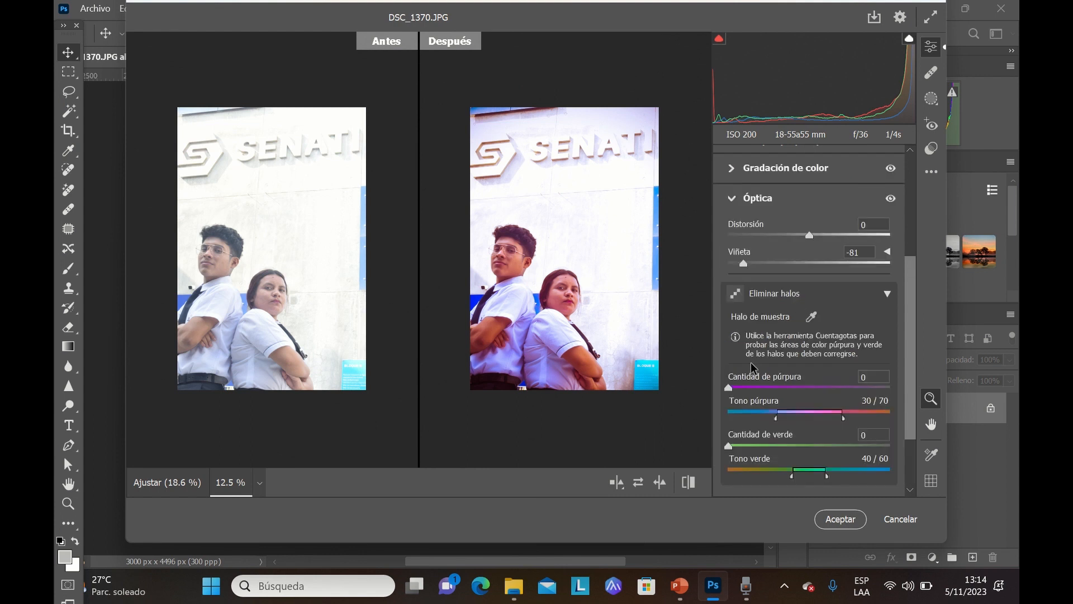
{"action": "scroll", "coordinate": [750, 362], "scroll_direction": "down", "scroll_amount": 2}
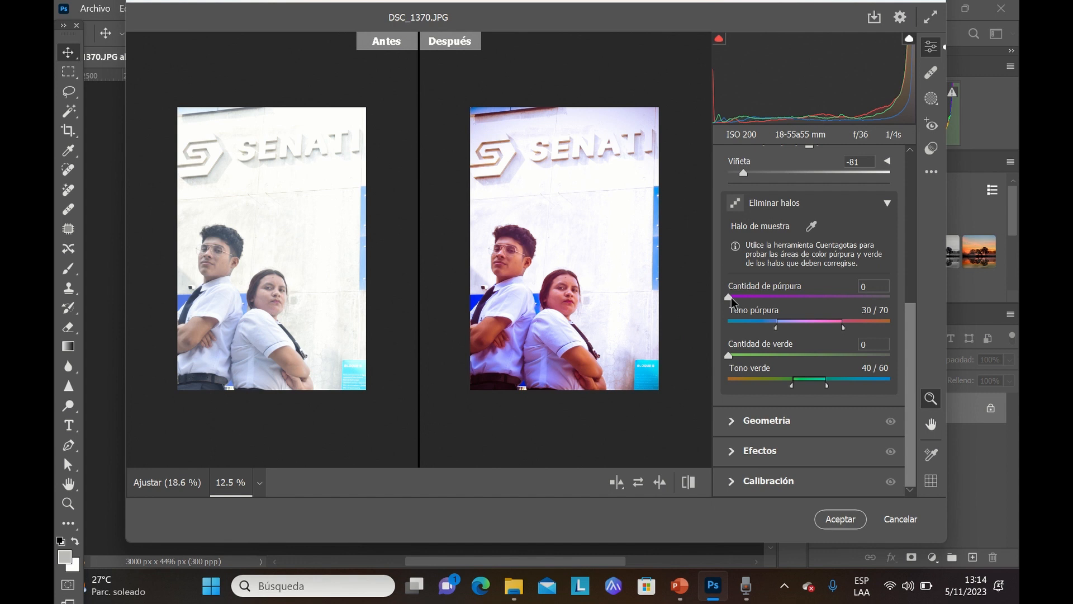
{"action": "left_click_drag", "start_coordinate": [731, 300], "coordinate": [788, 316]}
{"action": "left_click_drag", "start_coordinate": [778, 331], "coordinate": [762, 332]}
{"action": "left_click_drag", "start_coordinate": [847, 327], "coordinate": [843, 327]}
{"action": "left_click_drag", "start_coordinate": [763, 330], "coordinate": [785, 334]}
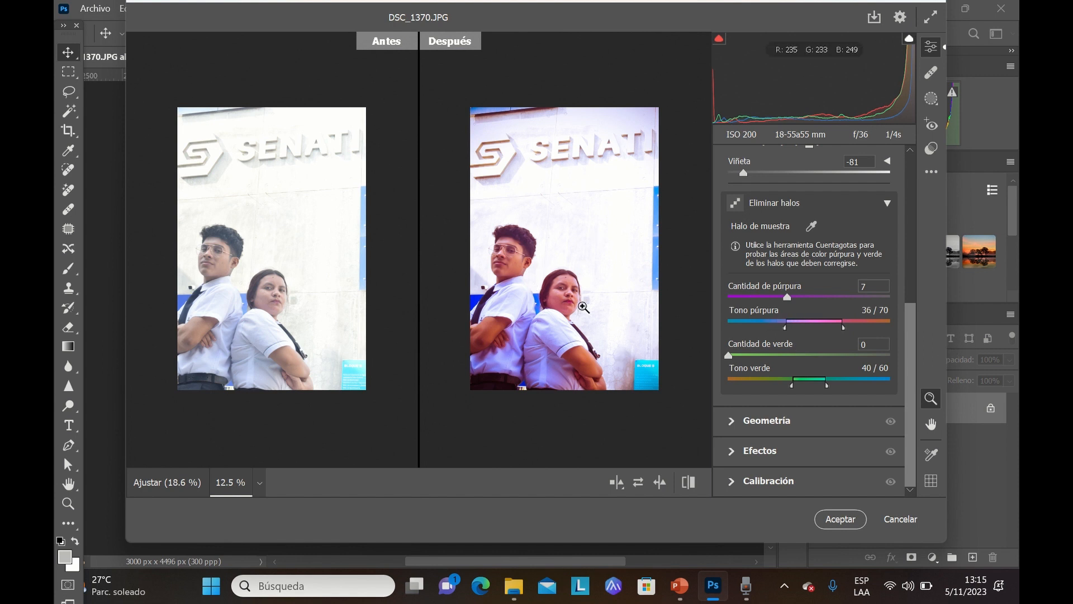
{"action": "left_click", "coordinate": [600, 310]}
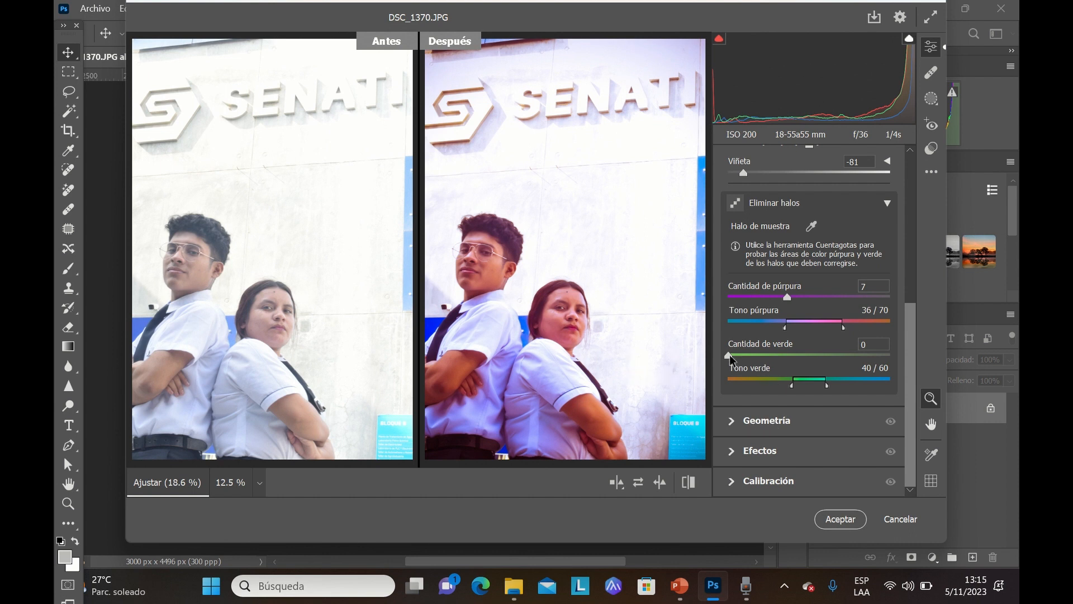
{"action": "mouse_move", "coordinate": [782, 357]}
{"action": "left_mouse_down"}
{"action": "mouse_move", "coordinate": [814, 359]}
{"action": "mouse_move", "coordinate": [786, 364]}
{"action": "left_mouse_up"}
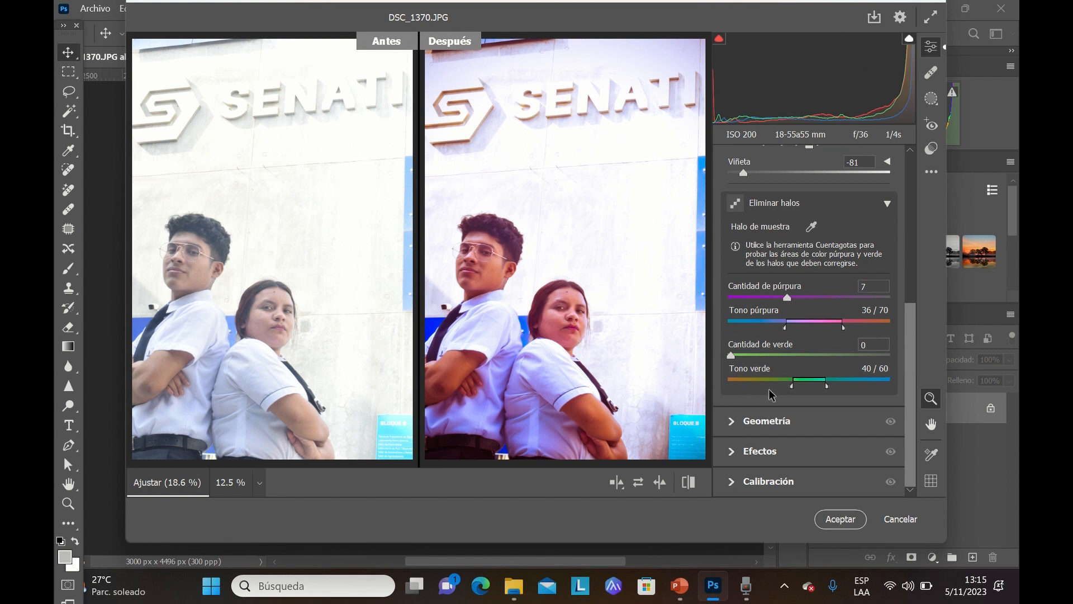
- Open the Geometría adjustments and set the manual transformations Vertical to -6, Horizontal to +9 and Rotar to +1.2
{"action": "left_click", "coordinate": [733, 422]}
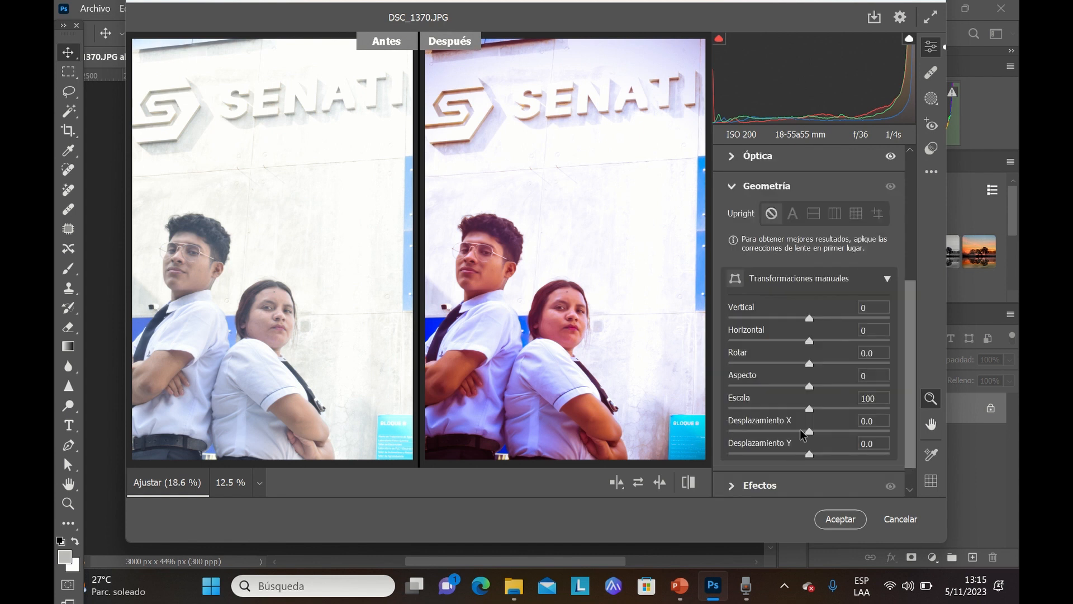
{"action": "left_click", "coordinate": [583, 406], "text": "alt"}
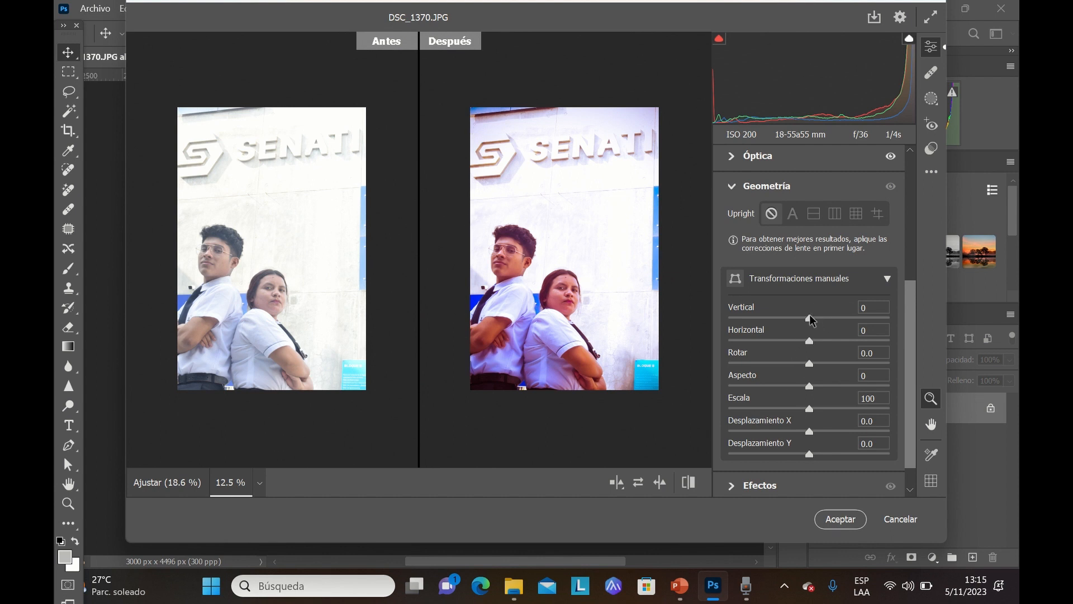
{"action": "left_click_drag", "start_coordinate": [808, 320], "coordinate": [815, 369]}
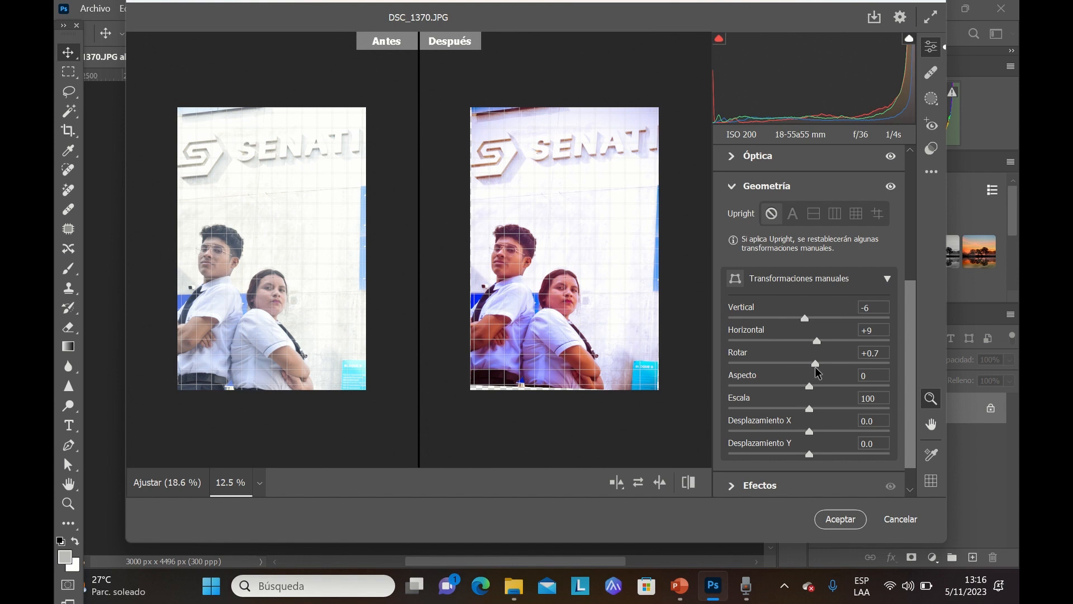
{"action": "left_click_drag", "start_coordinate": [815, 367], "coordinate": [820, 368]}
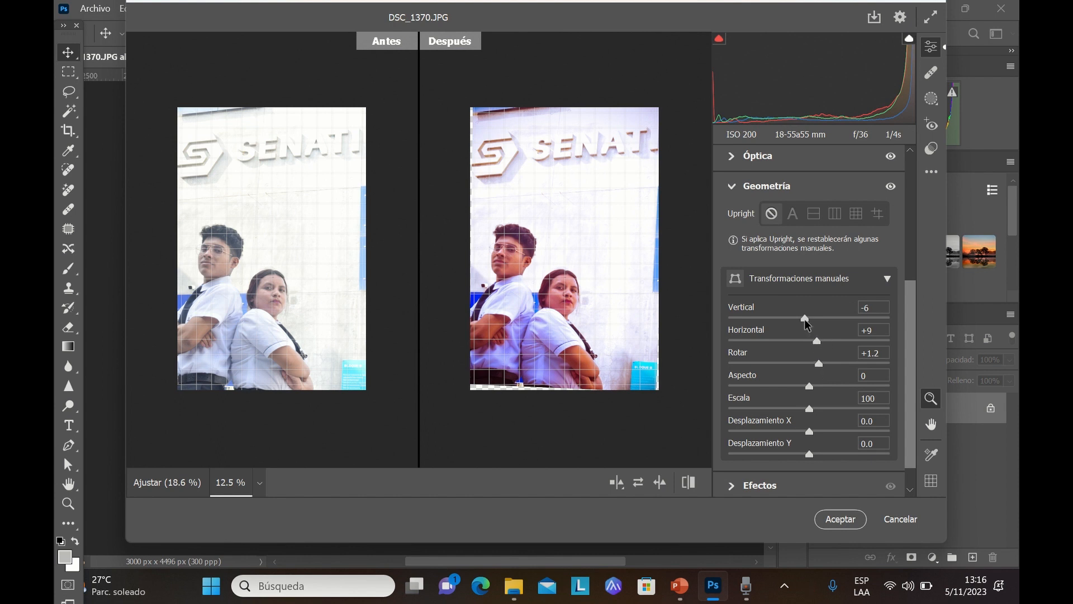
- Try a Horizontal transformation of -7 in the Geometría adjustments, and reset Horizontal to 0
{"action": "left_click_drag", "start_coordinate": [816, 340], "coordinate": [803, 340]}
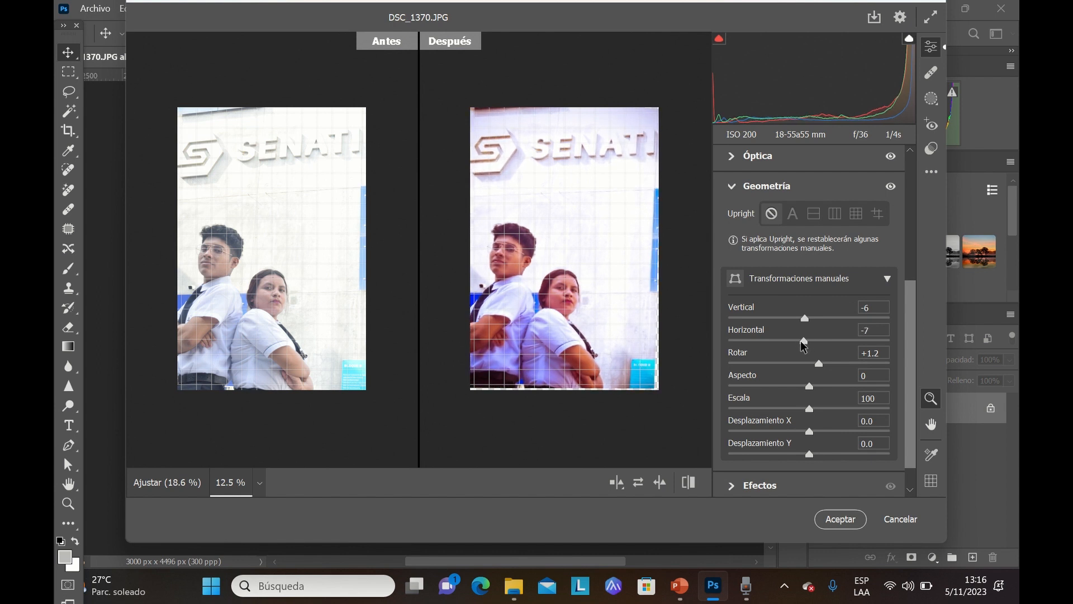
{"action": "double_click", "coordinate": [872, 330]}
{"action": "type", "text": "0"}
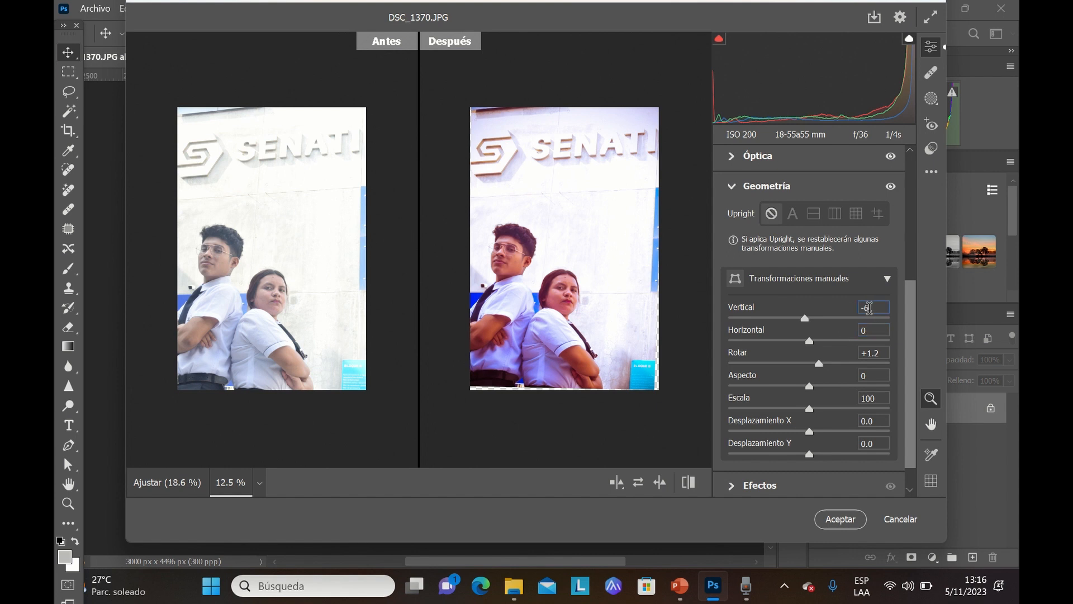
- Set the manual transformations Vertical to 0, Rotar to +1.4, Aspecto to -1, Escala to 105, Desplazamiento X to +9.3 and Desplazamiento Y to +6.5
{"action": "left_click", "coordinate": [870, 307]}
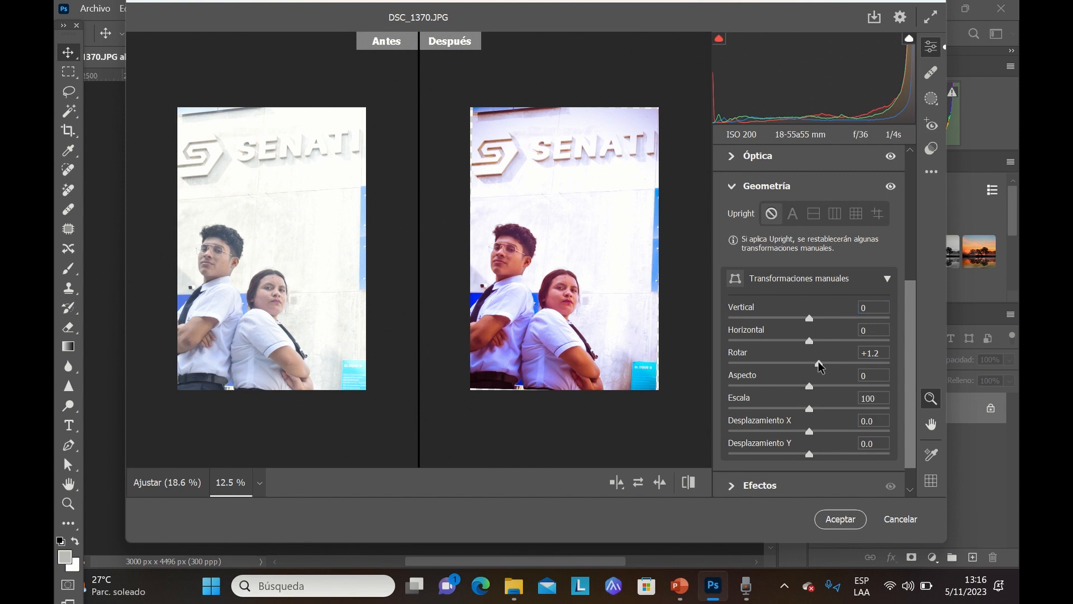
{"action": "left_click_drag", "start_coordinate": [819, 365], "coordinate": [822, 368]}
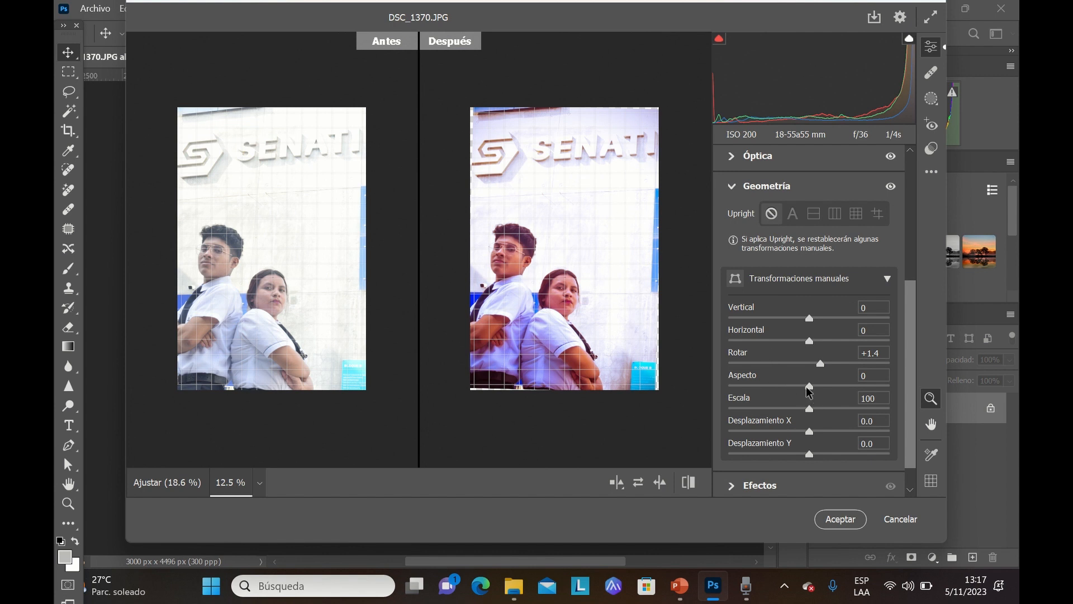
{"action": "left_click_drag", "start_coordinate": [813, 387], "coordinate": [818, 414]}
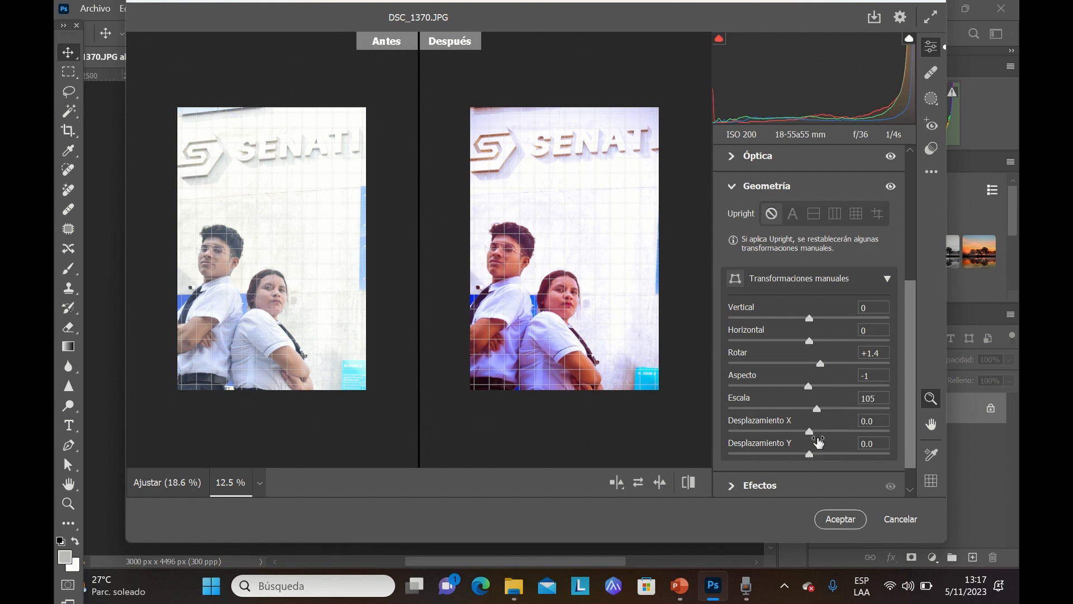
{"action": "left_click_drag", "start_coordinate": [811, 434], "coordinate": [815, 459]}
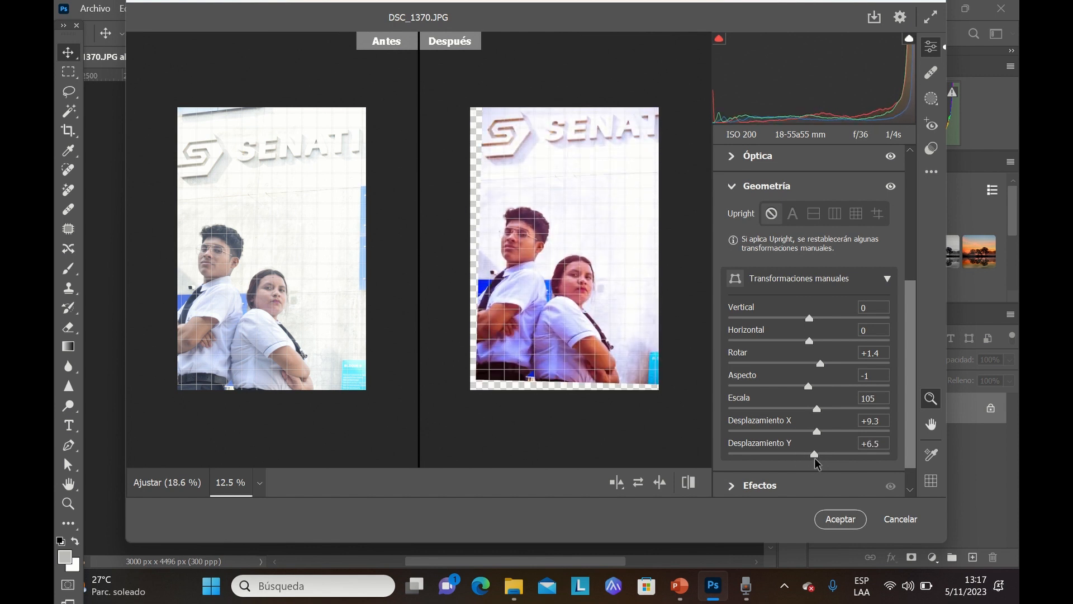
- Reset the manual transformations Desplazamiento Y, Desplazamiento X, Aspecto and Rotar to 0, and Escala to 100
{"action": "left_click", "coordinate": [878, 440]}
{"action": "type", "text": "0"}
{"action": "key", "text": "Return"}
{"action": "left_click", "coordinate": [860, 423]}
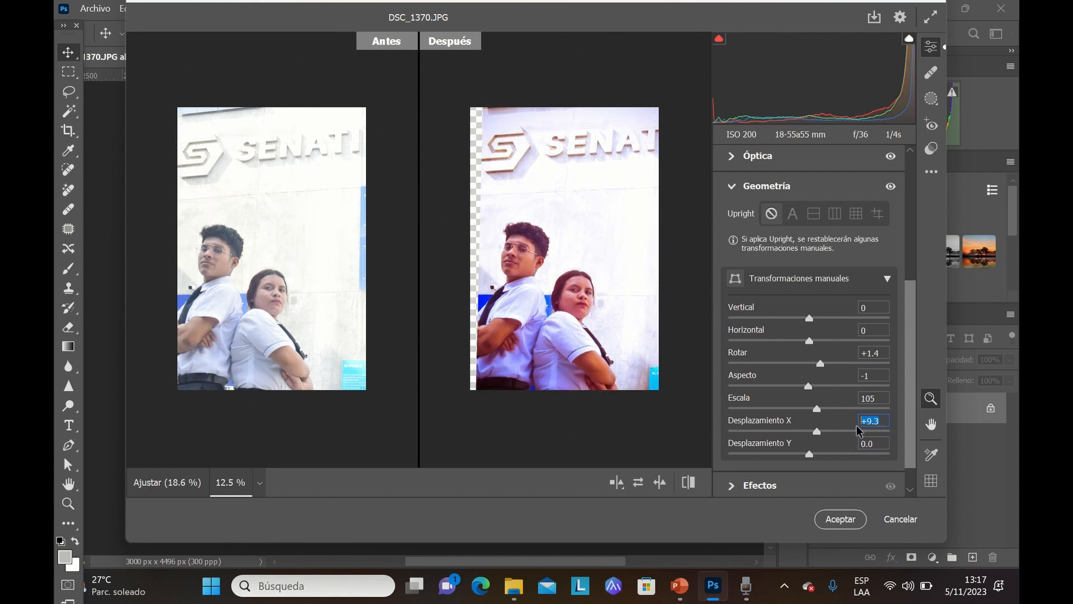
{"action": "type", "text": "0"}
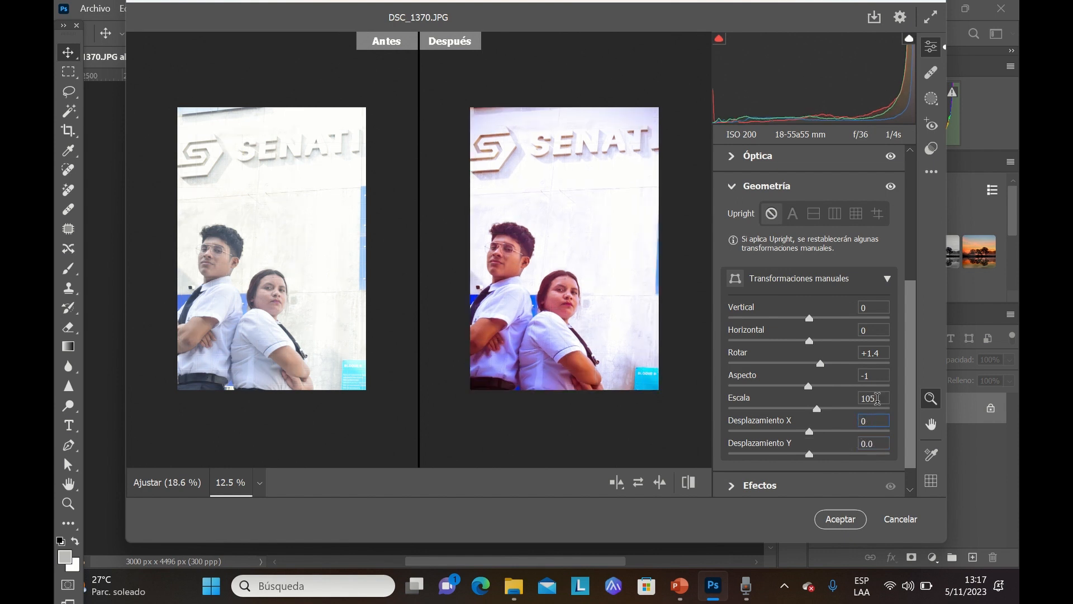
{"action": "left_click", "coordinate": [877, 398]}
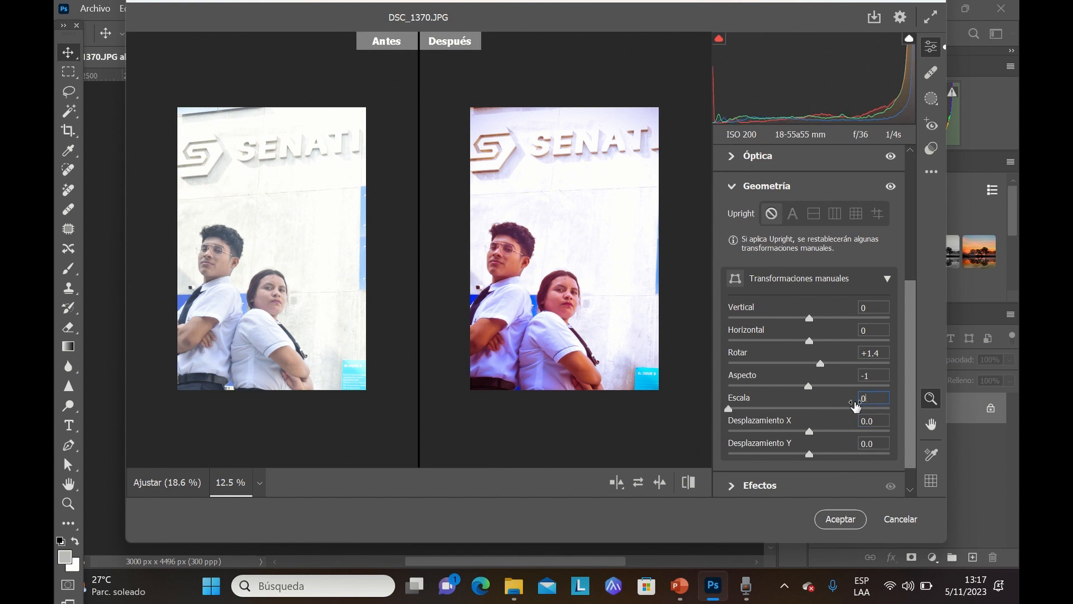
{"action": "type", "text": "5"}
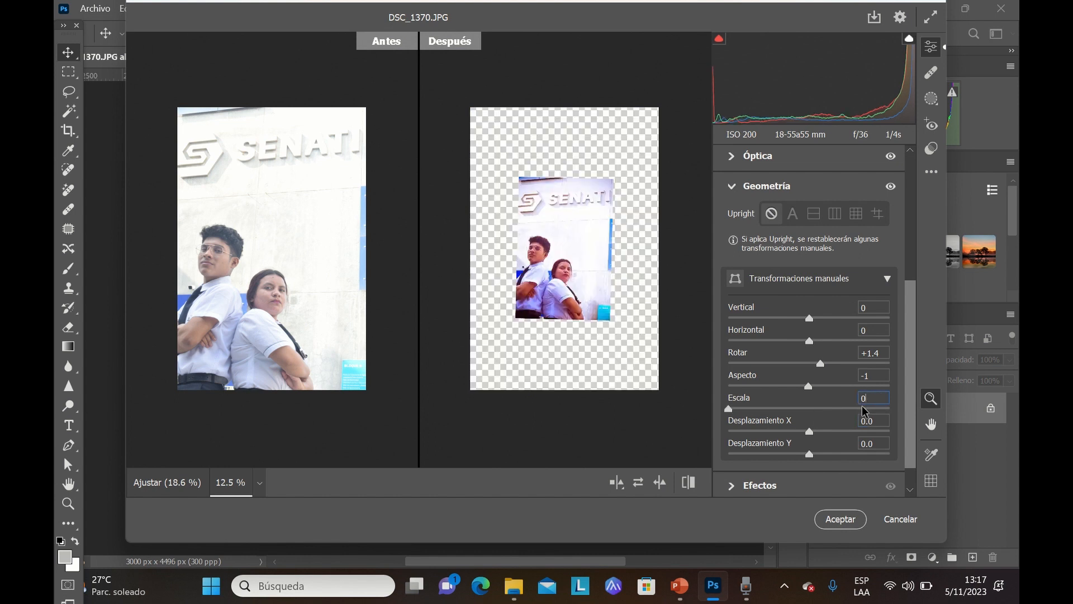
{"action": "type", "text": "00"}
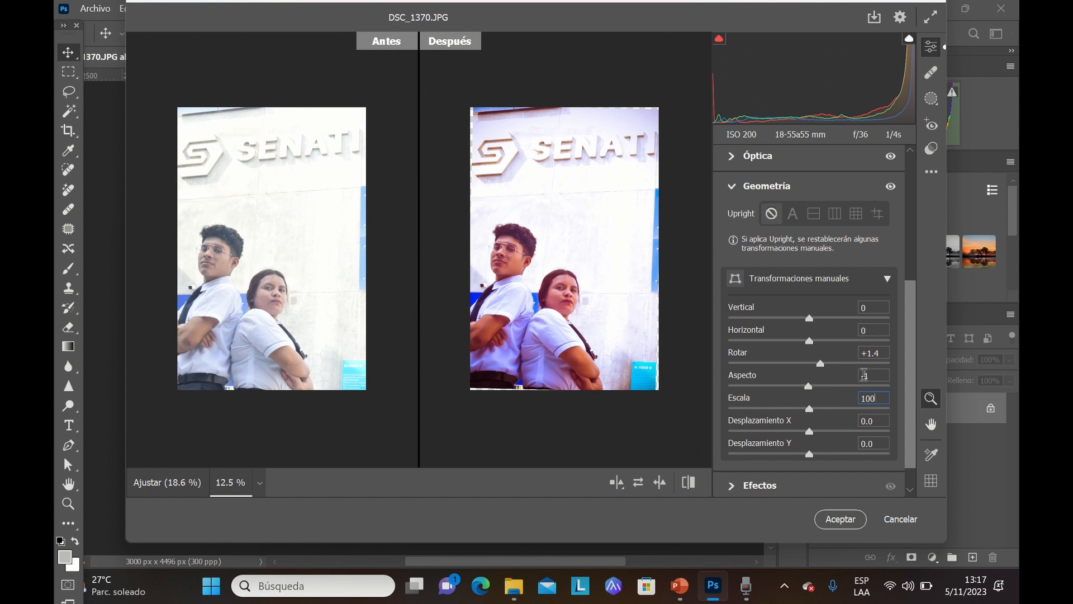
{"action": "left_click_drag", "start_coordinate": [870, 375], "coordinate": [871, 351]}
{"action": "type", "text": "0.0"}
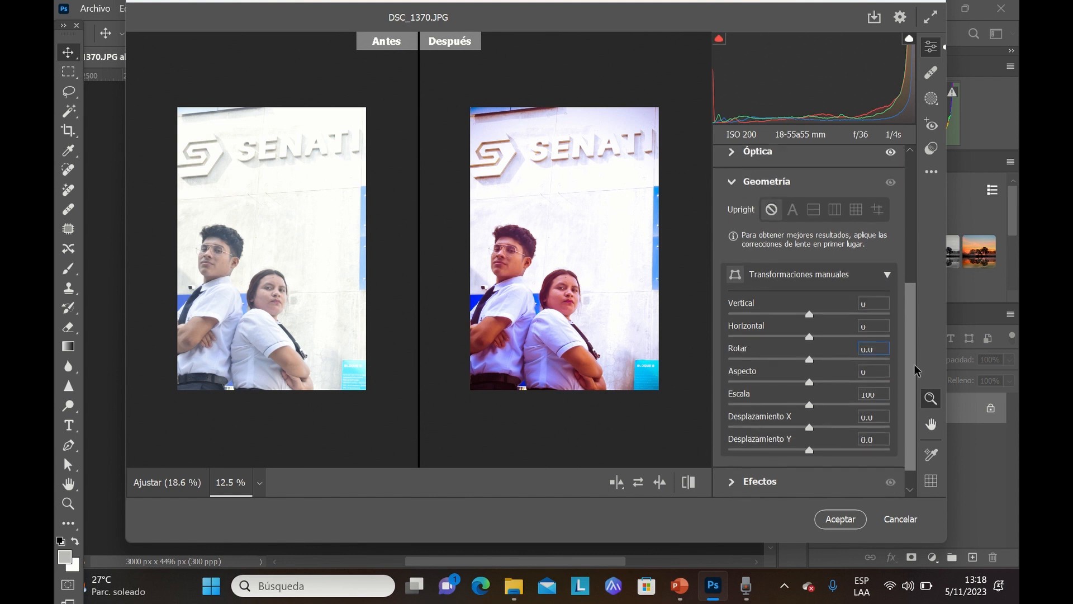
- Apply the Upright level correction in Geometría, and set Vertical to +1 and Horizontal to -19
{"action": "scroll", "coordinate": [915, 361], "scroll_direction": "up", "scroll_amount": 2}
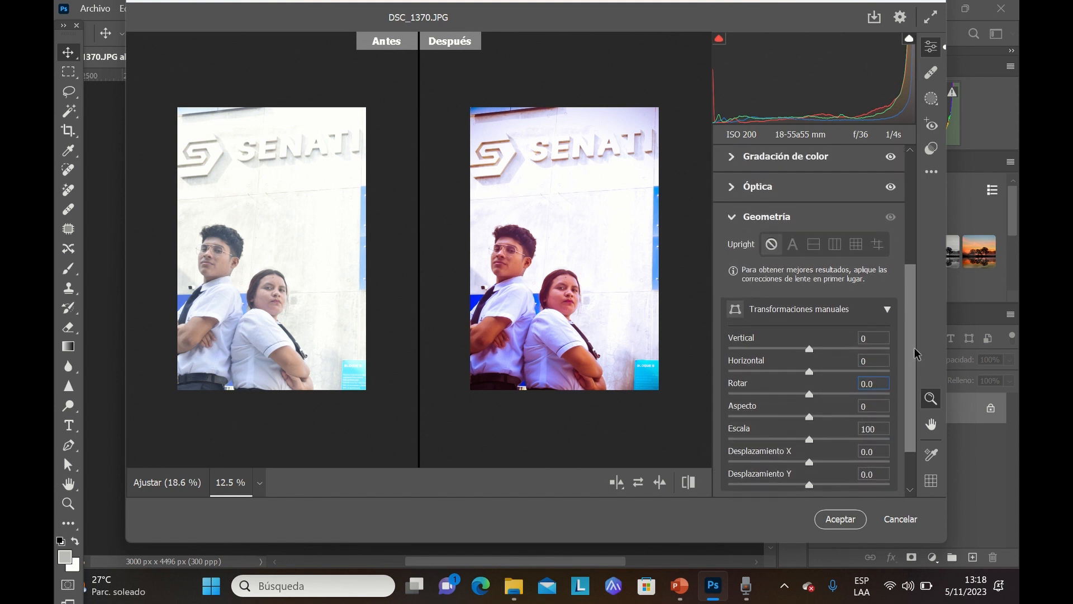
{"action": "left_click", "coordinate": [814, 254]}
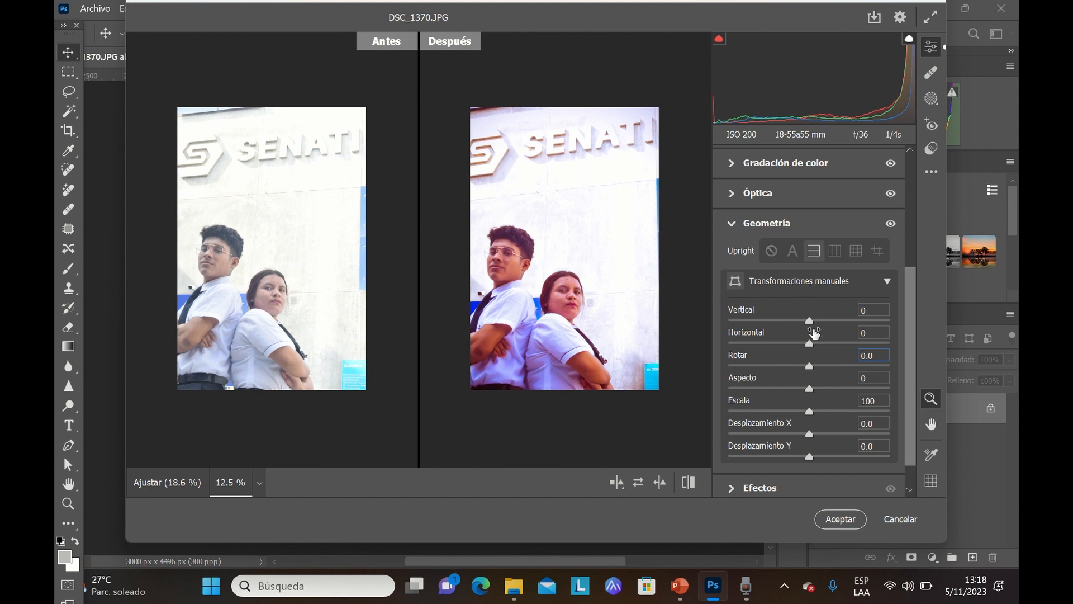
{"action": "mouse_move", "coordinate": [809, 320]}
{"action": "left_mouse_down"}
{"action": "mouse_move", "coordinate": [826, 325]}
{"action": "mouse_move", "coordinate": [810, 323]}
{"action": "left_mouse_up"}
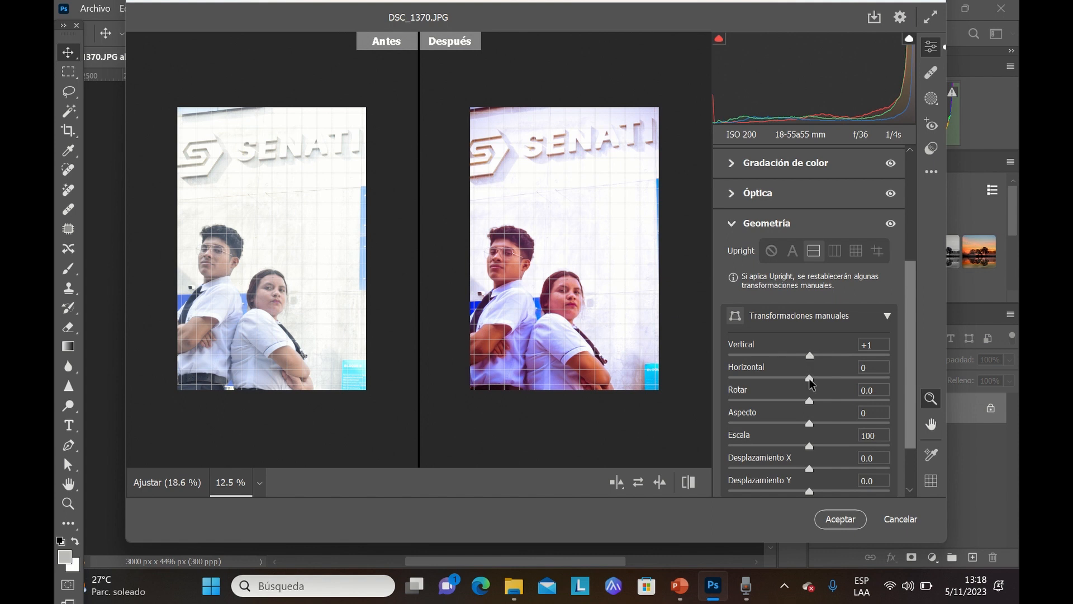
{"action": "mouse_move", "coordinate": [809, 380]}
{"action": "left_mouse_down"}
{"action": "mouse_move", "coordinate": [822, 380]}
{"action": "mouse_move", "coordinate": [794, 391]}
{"action": "left_mouse_up"}
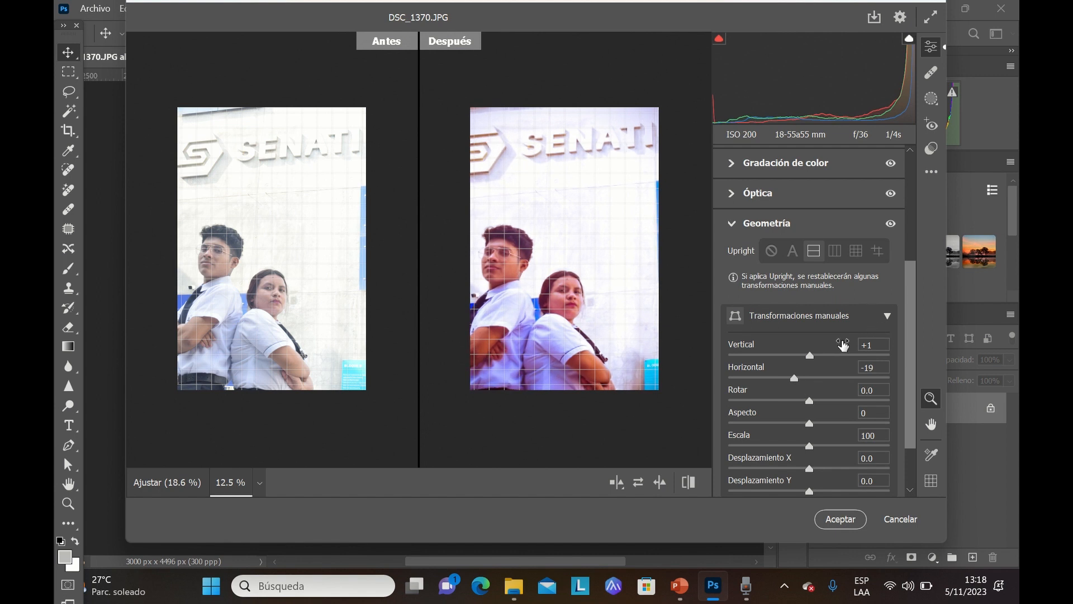
- Reset the Horizontal and Vertical manual transformations to 0
{"action": "left_click", "coordinate": [872, 368]}
{"action": "type", "text": "0"}
{"action": "left_click", "coordinate": [879, 344]}
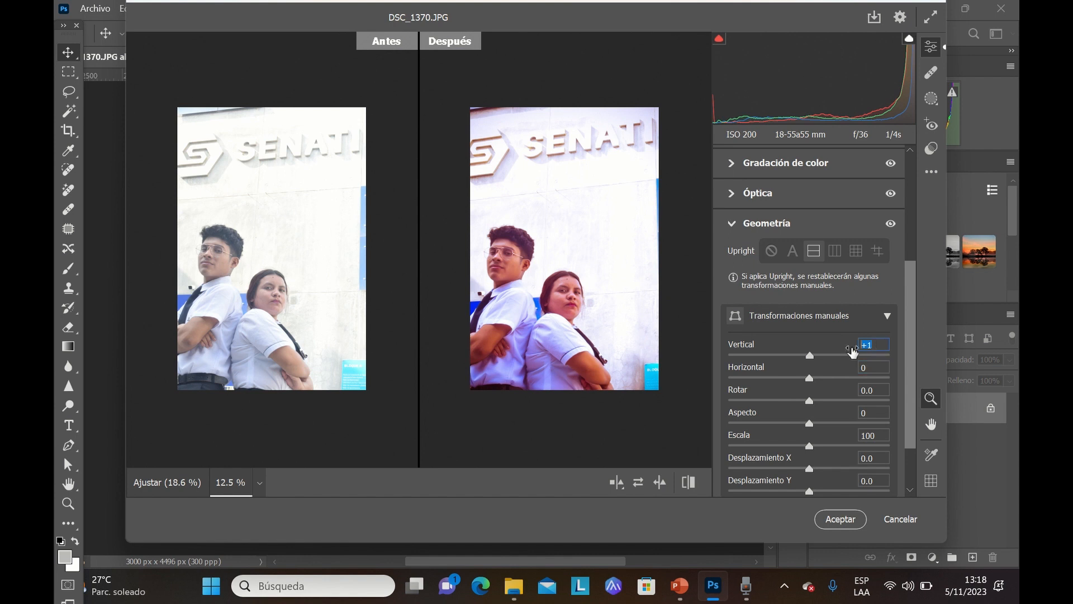
{"action": "type", "text": "0"}
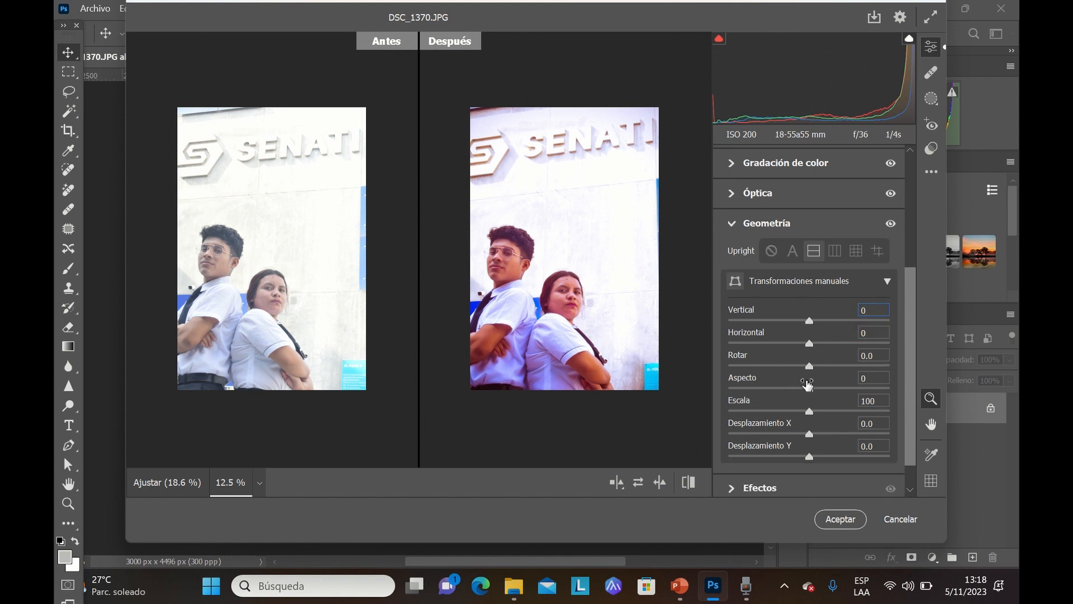
- Try the Completo Upright correction in Geometría, and switch to guided Upright with one horizontal guide along the wall seam below the SENATI sign
{"action": "scroll", "coordinate": [837, 384], "scroll_direction": "down", "scroll_amount": 1}
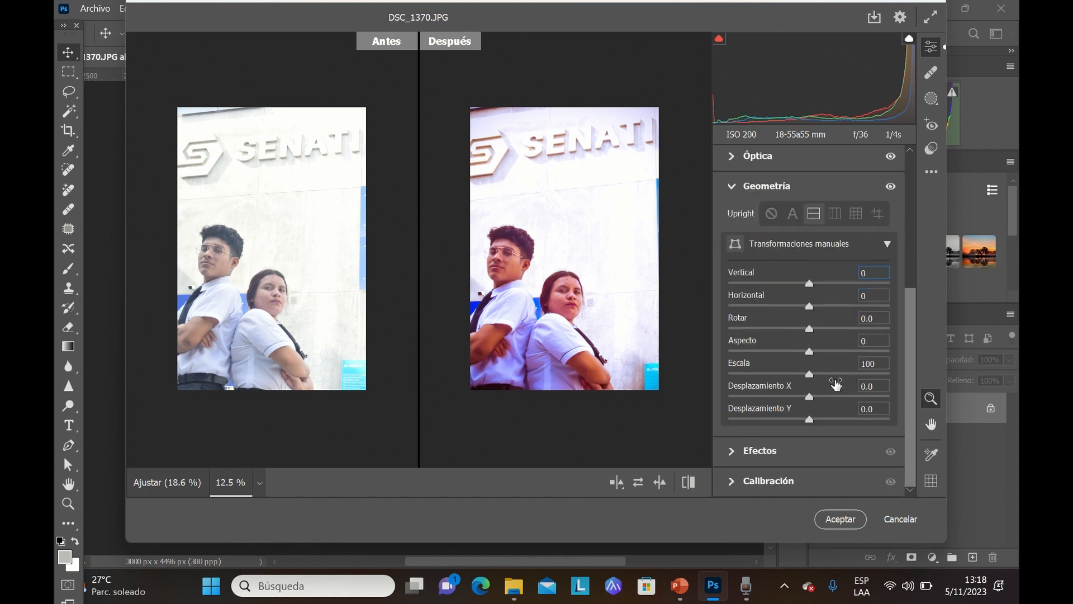
{"action": "left_click", "coordinate": [732, 452]}
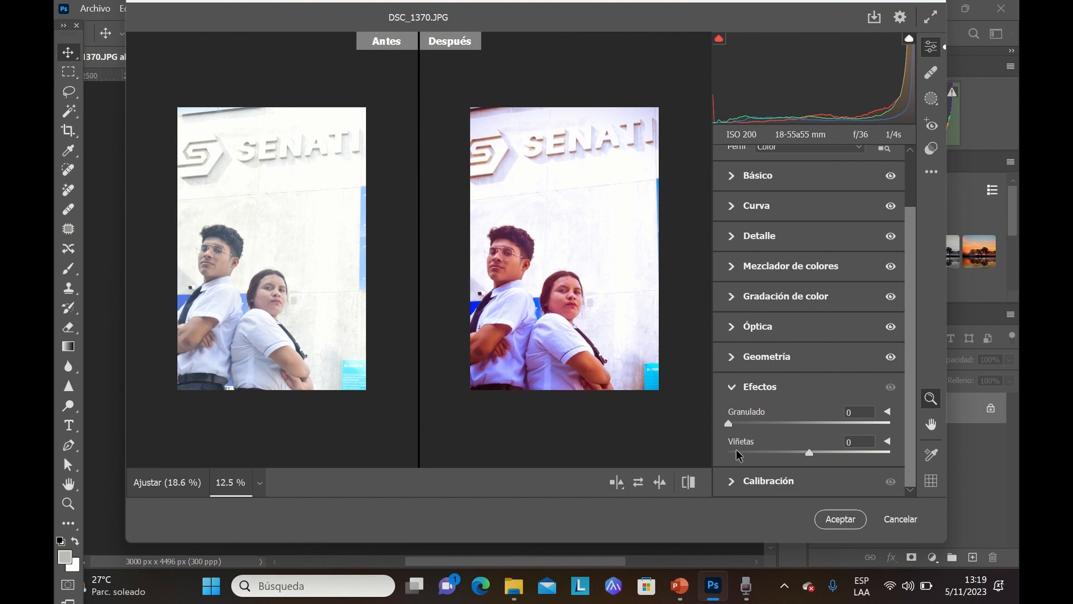
{"action": "left_click", "coordinate": [739, 358]}
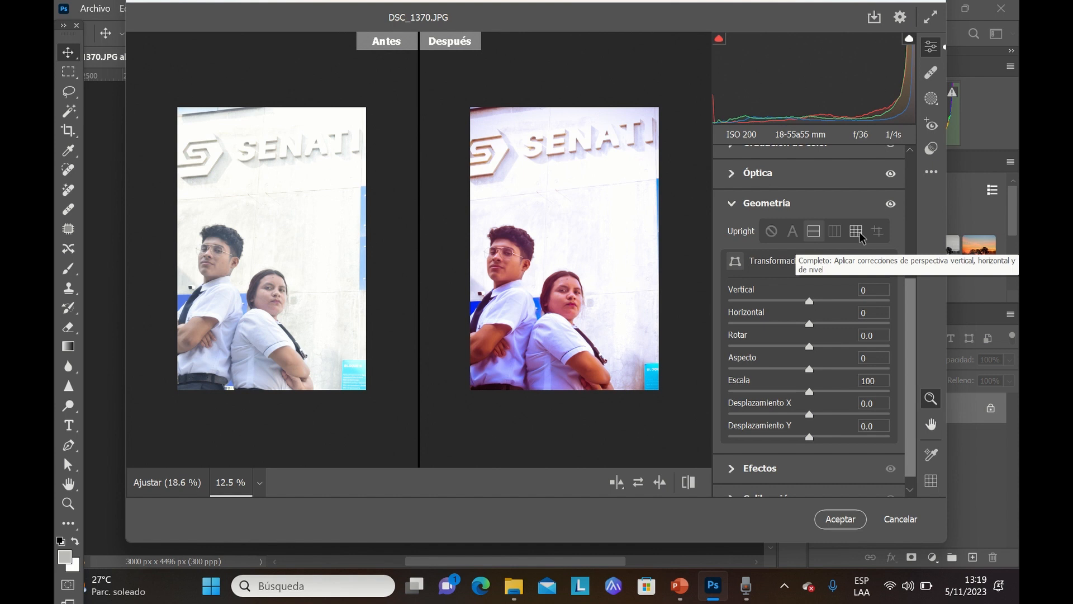
{"action": "left_click", "coordinate": [860, 231]}
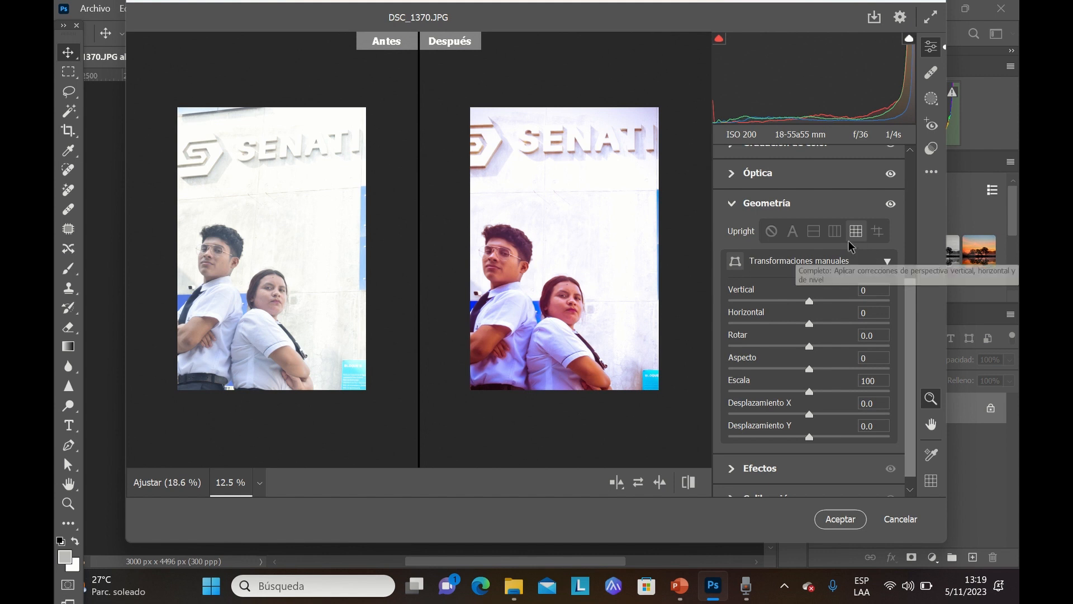
{"action": "left_click", "coordinate": [877, 232]}
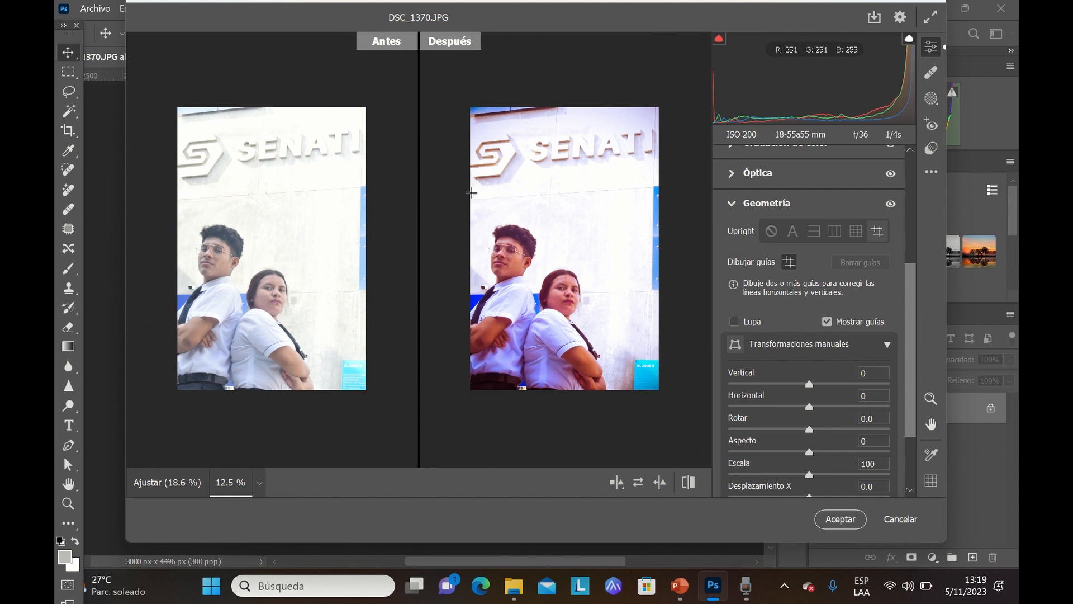
{"action": "left_click_drag", "start_coordinate": [472, 192], "coordinate": [667, 188]}
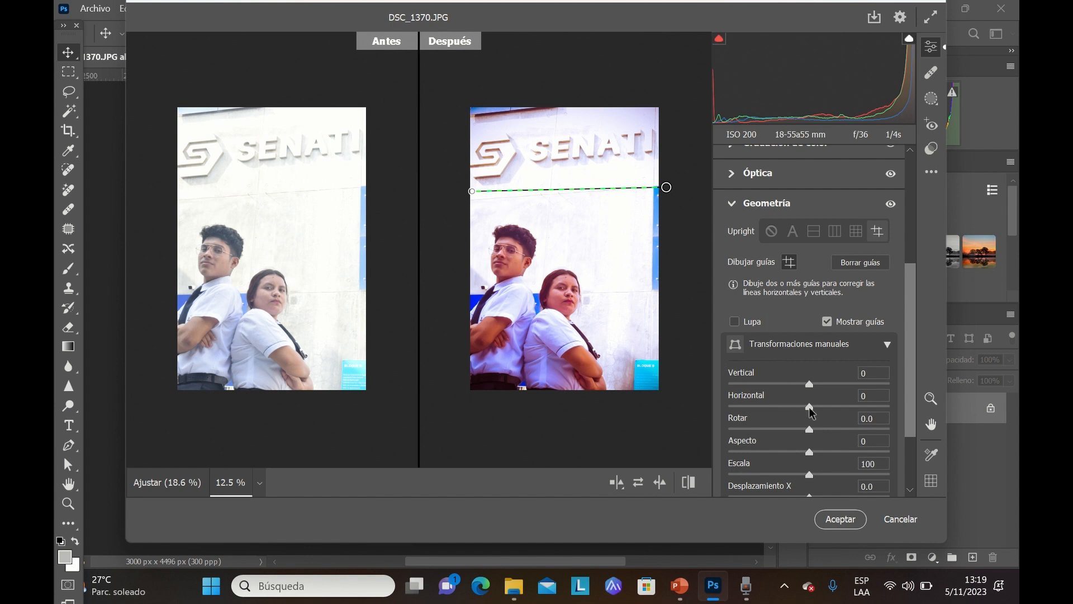
- Try Horizontal transformations of -18 and -19 with the guide in place, and reset Horizontal to 0
{"action": "mouse_move", "coordinate": [810, 409]}
{"action": "left_mouse_down"}
{"action": "mouse_move", "coordinate": [819, 407]}
{"action": "mouse_move", "coordinate": [795, 409]}
{"action": "left_mouse_up"}
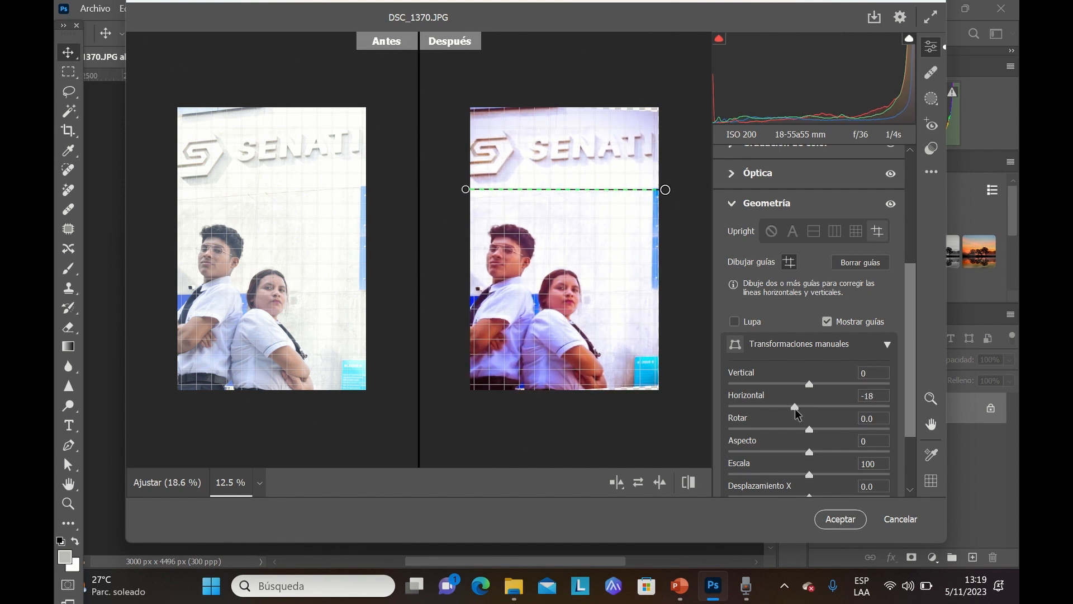
{"action": "left_click_drag", "start_coordinate": [795, 408], "coordinate": [794, 407]}
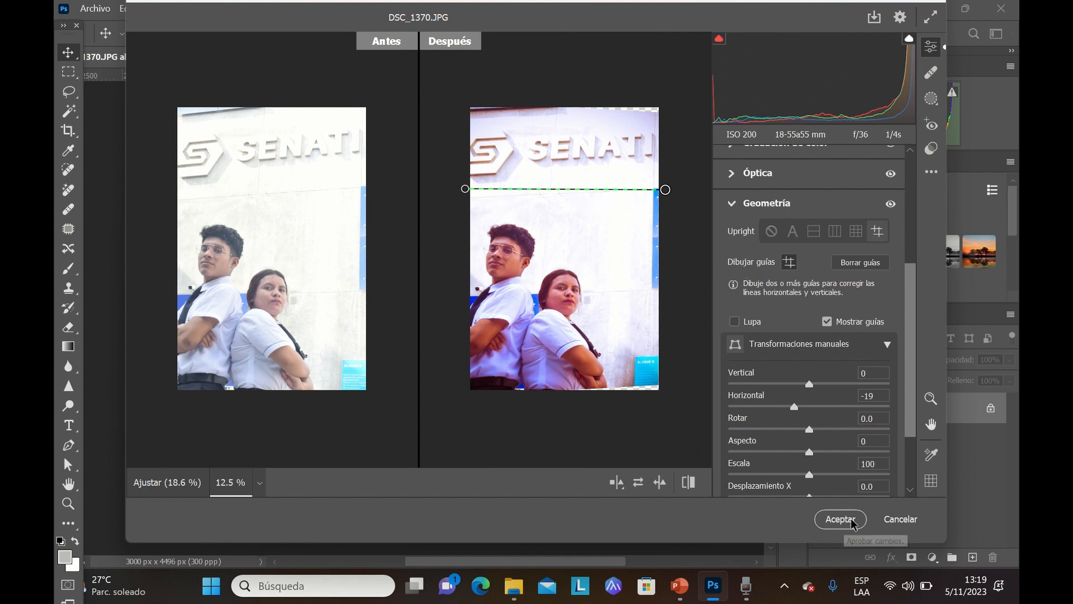
{"action": "left_click", "coordinate": [870, 396]}
{"action": "type", "text": "0"}
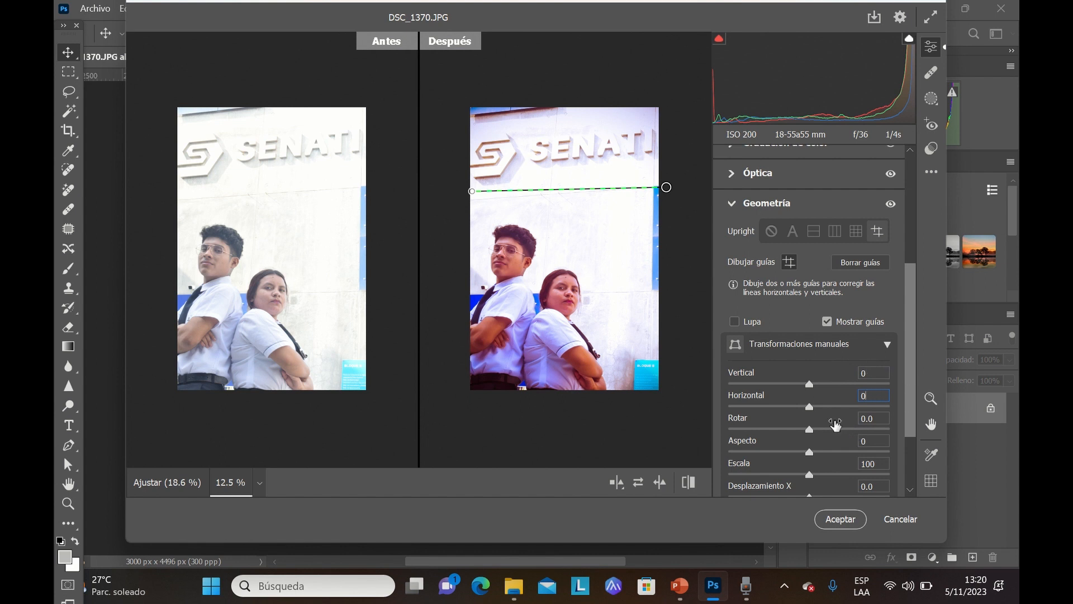
{"action": "key", "text": "Tab"}
- Open the Efectos adjustments, set Granulado to 100 and inspect the grain closely on the woman's face
{"action": "left_click_drag", "start_coordinate": [912, 399], "coordinate": [911, 465]}
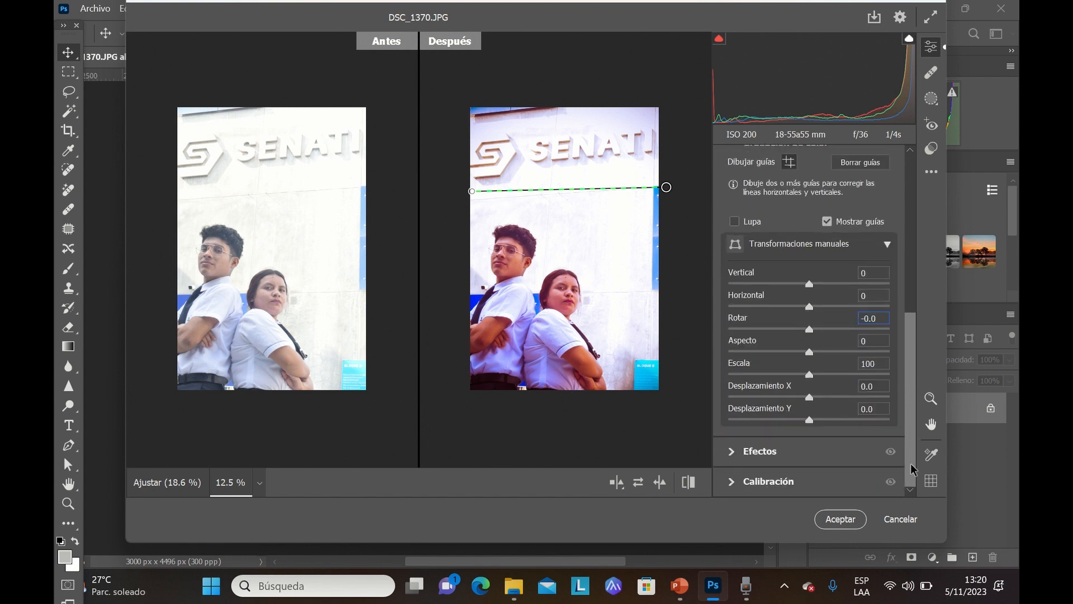
{"action": "left_click", "coordinate": [731, 455]}
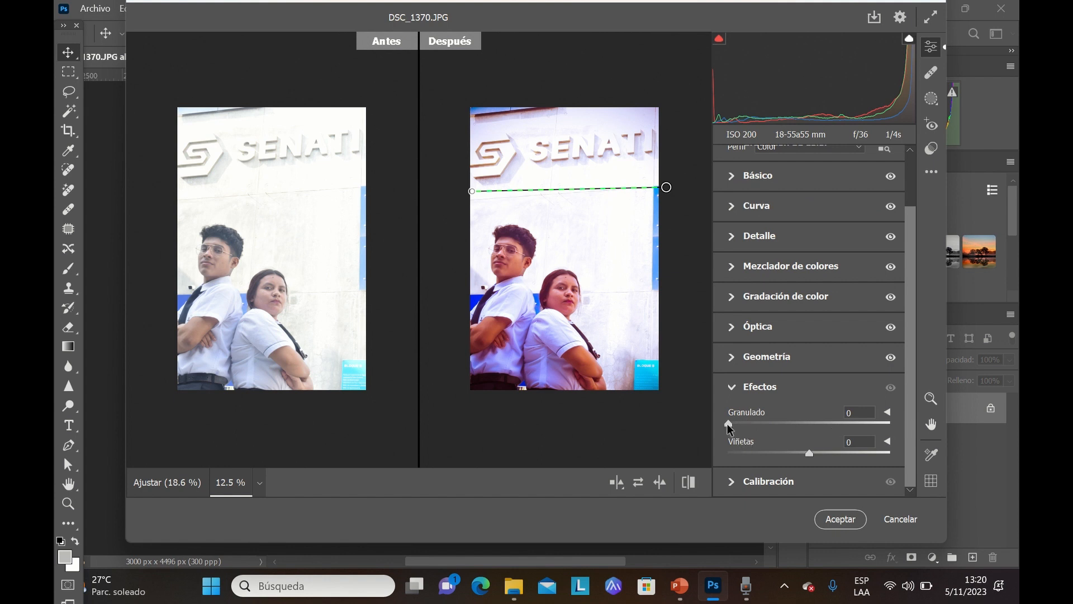
{"action": "left_click_drag", "start_coordinate": [728, 423], "coordinate": [899, 431]}
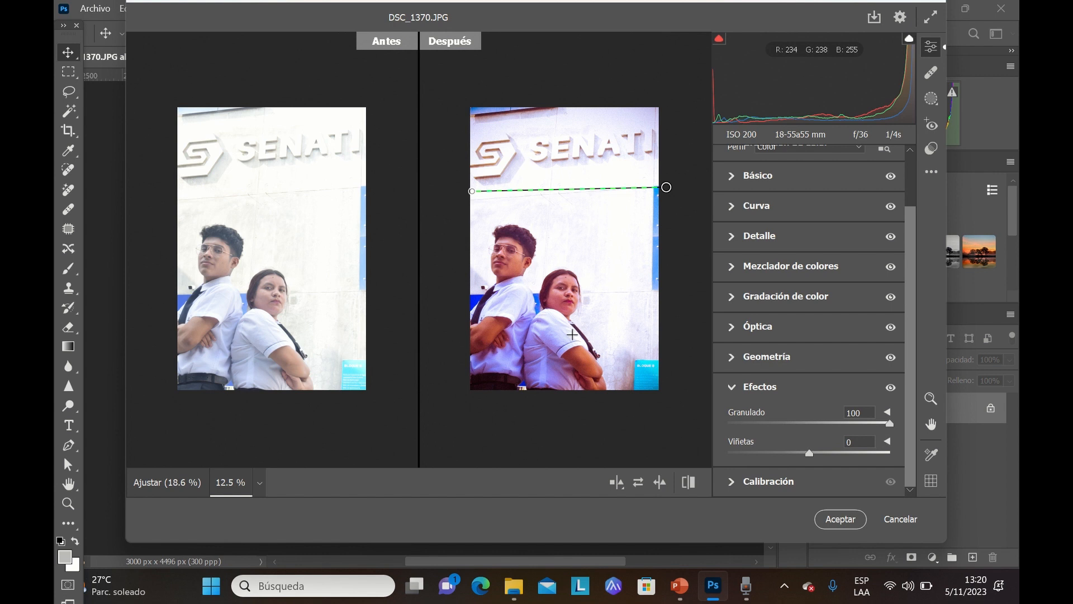
{"action": "key", "text": "z"}
{"action": "left_click", "coordinate": [575, 332]}
{"action": "left_click", "coordinate": [576, 333]}
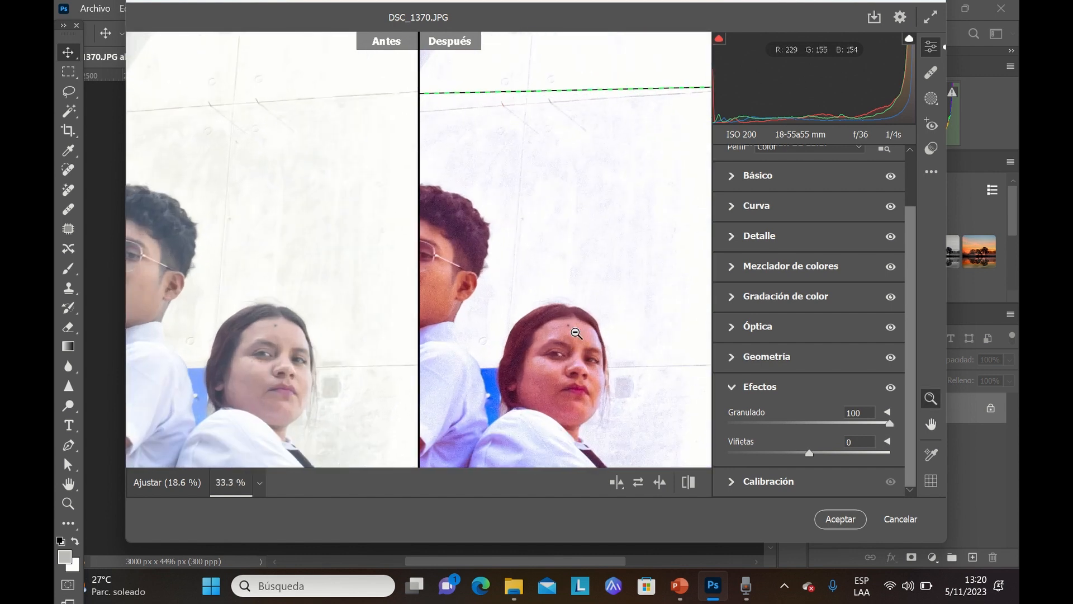
{"action": "left_click", "coordinate": [576, 332]}
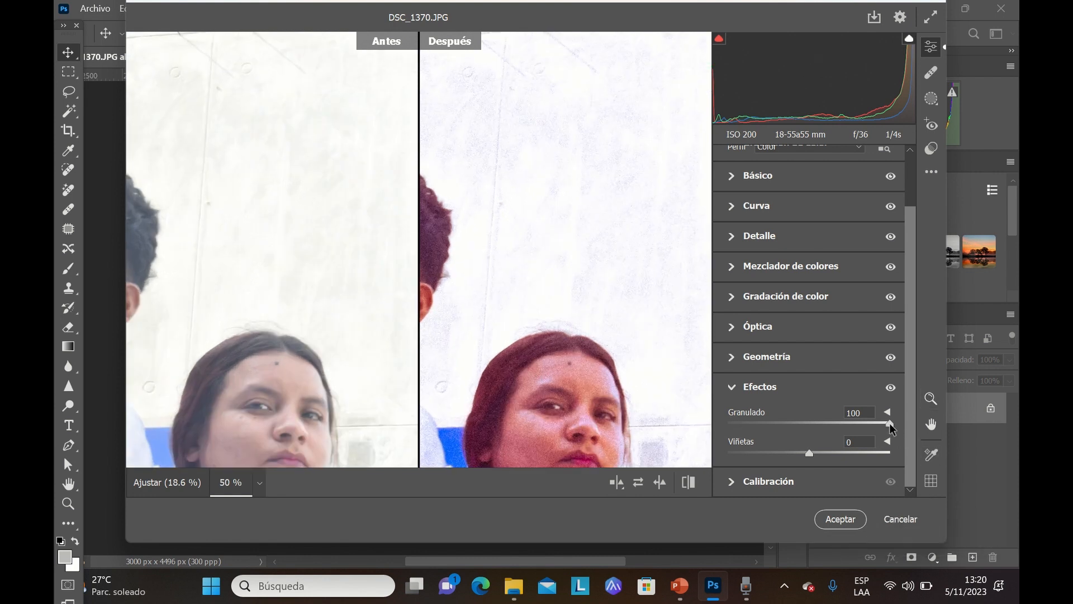
- Reduce Granulado to 0 and return to viewing the whole photo
{"action": "left_click_drag", "start_coordinate": [890, 423], "coordinate": [846, 427]}
{"action": "left_click_drag", "start_coordinate": [890, 423], "coordinate": [726, 429]}
{"action": "mouse_move", "coordinate": [735, 428]}
{"action": "left_mouse_down"}
{"action": "mouse_move", "coordinate": [891, 429]}
{"action": "mouse_move", "coordinate": [718, 429]}
{"action": "left_mouse_up"}
{"action": "key", "text": "ctrl+minus"}
{"action": "key", "text": "ctrl+minus"}
{"action": "key", "text": "ctrl+minus"}
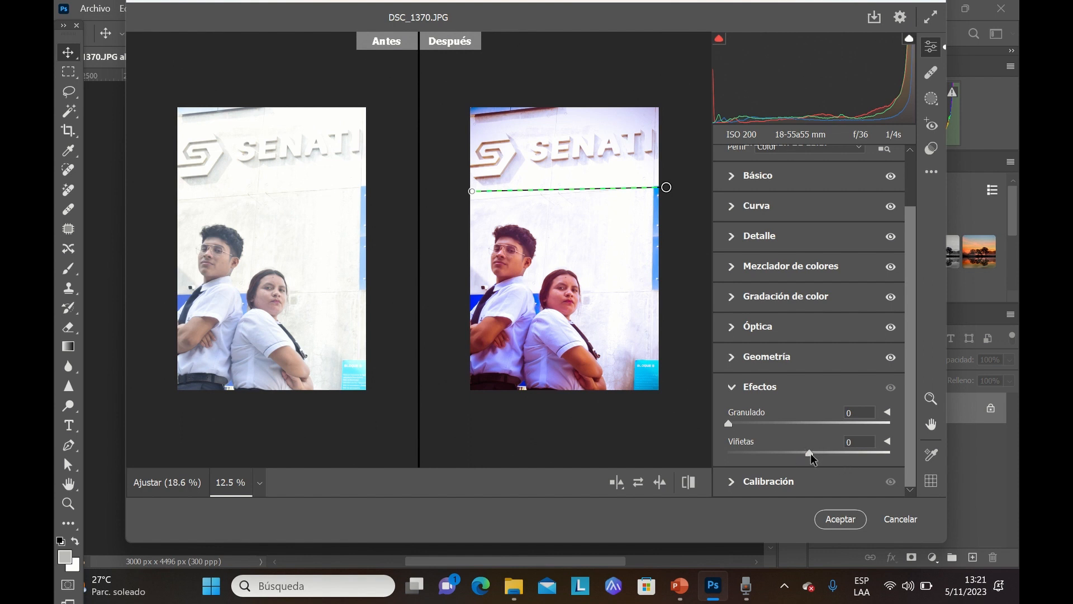
- Try Viñetas values of -38, -48 and -41 in the Efectos adjustments, and set Viñetas to -11
{"action": "left_click_drag", "start_coordinate": [810, 454], "coordinate": [779, 455]}
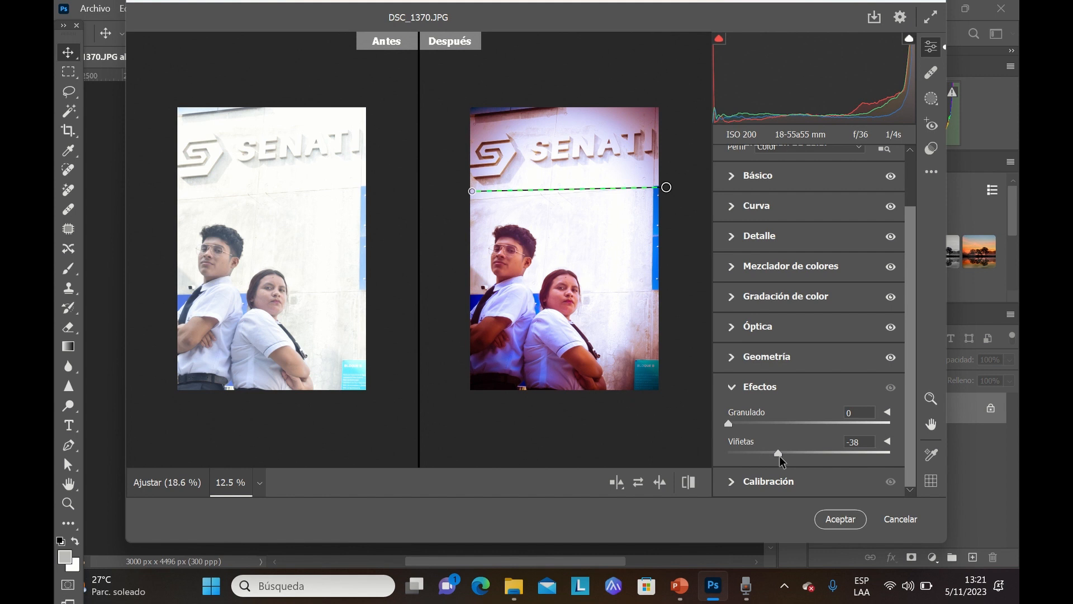
{"action": "mouse_move", "coordinate": [780, 455]}
{"action": "left_mouse_down"}
{"action": "mouse_move", "coordinate": [766, 457]}
{"action": "mouse_move", "coordinate": [890, 459]}
{"action": "mouse_move", "coordinate": [772, 458]}
{"action": "left_mouse_up"}
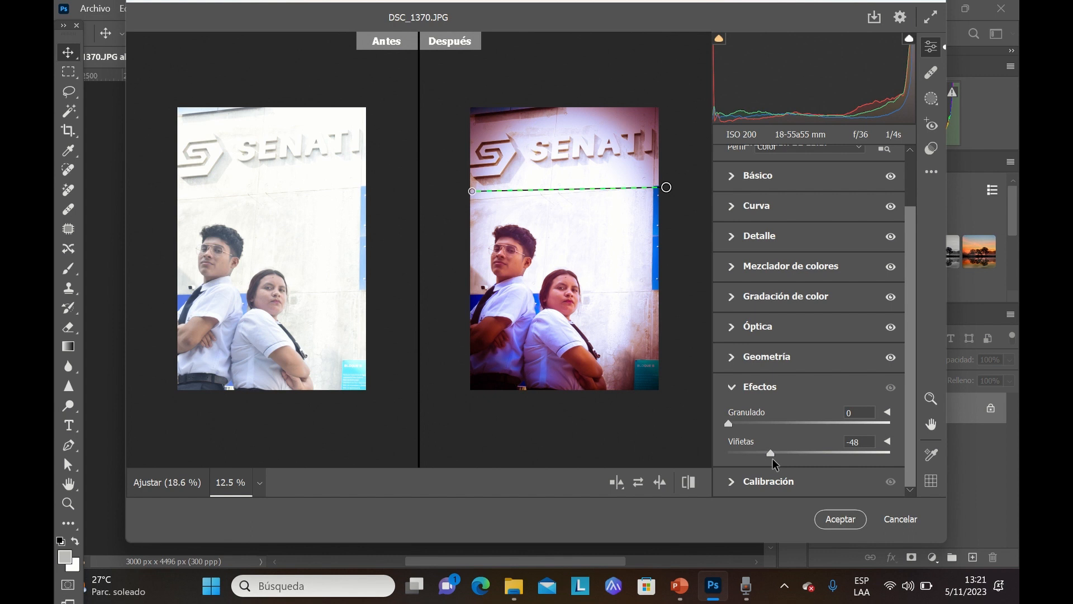
{"action": "left_click_drag", "start_coordinate": [772, 458], "coordinate": [777, 459]}
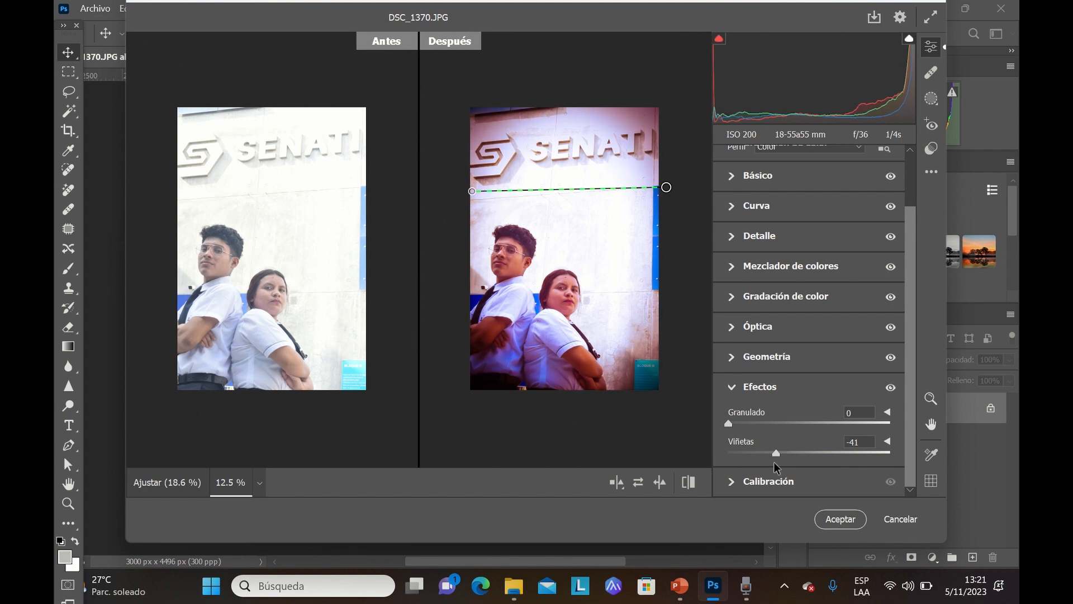
{"action": "left_click_drag", "start_coordinate": [775, 451], "coordinate": [800, 453]}
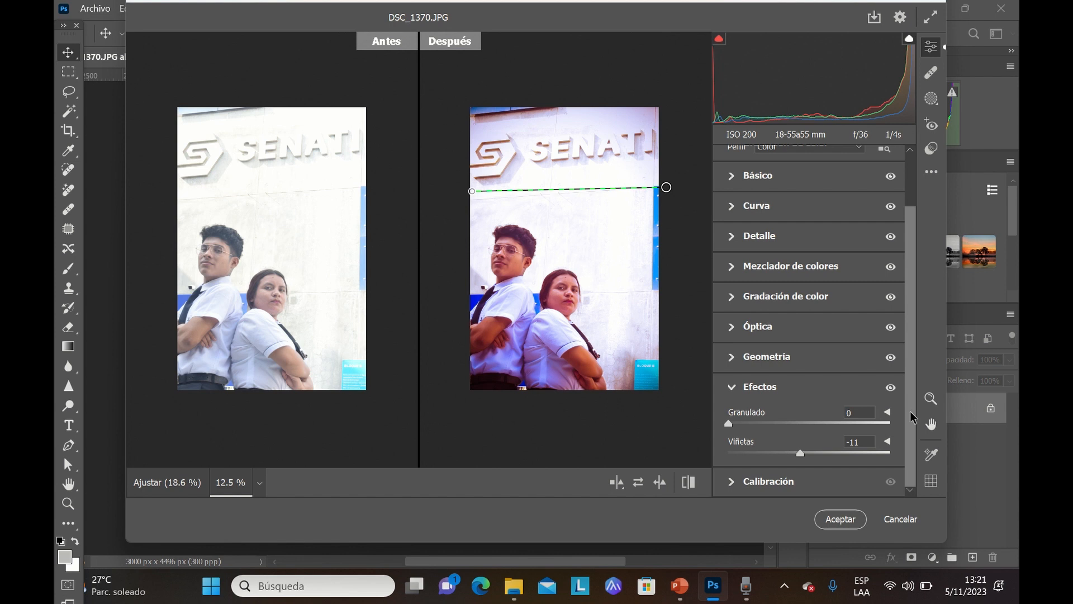
- Open the Calibración adjustments, try Primario rojo Saturación at +100, and set it to +2 with Tono at 0
{"action": "left_click", "coordinate": [733, 480]}
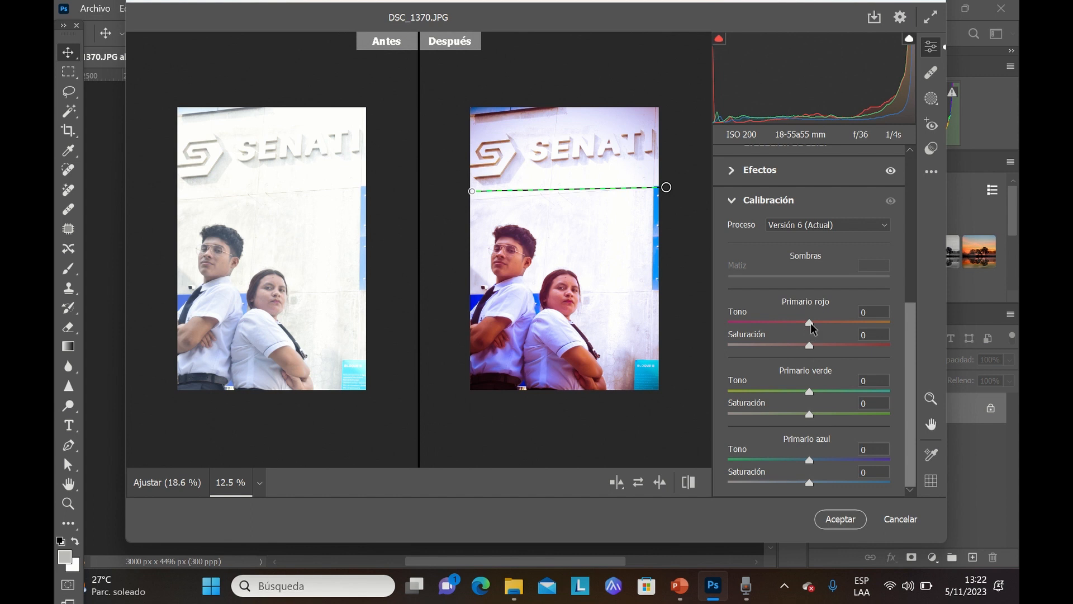
{"action": "left_click_drag", "start_coordinate": [811, 324], "coordinate": [836, 323]}
{"action": "left_click_drag", "start_coordinate": [843, 324], "coordinate": [893, 349]}
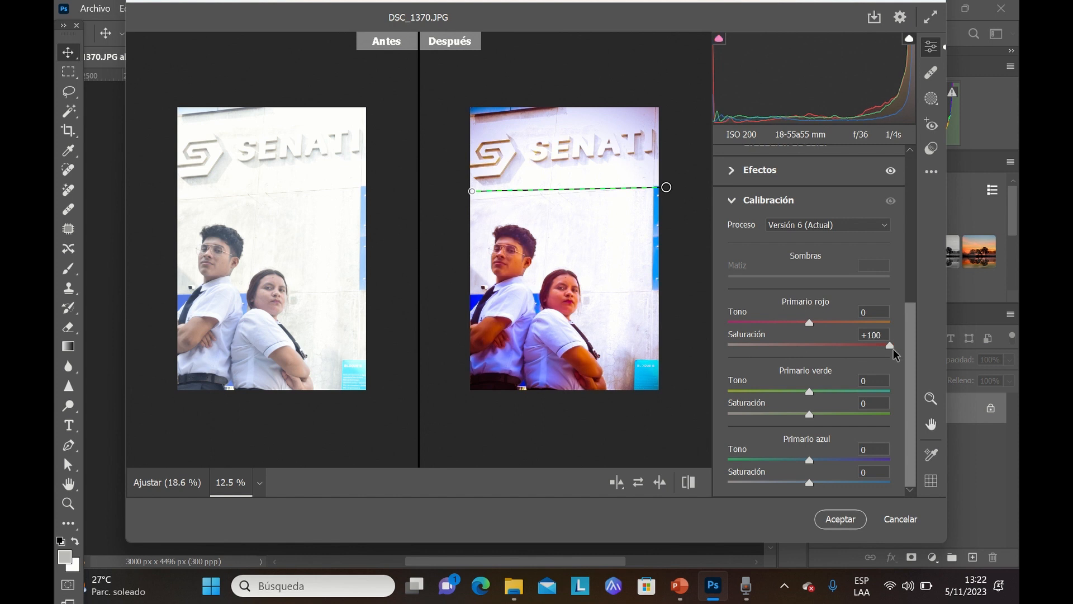
{"action": "left_click_drag", "start_coordinate": [894, 349], "coordinate": [812, 351]}
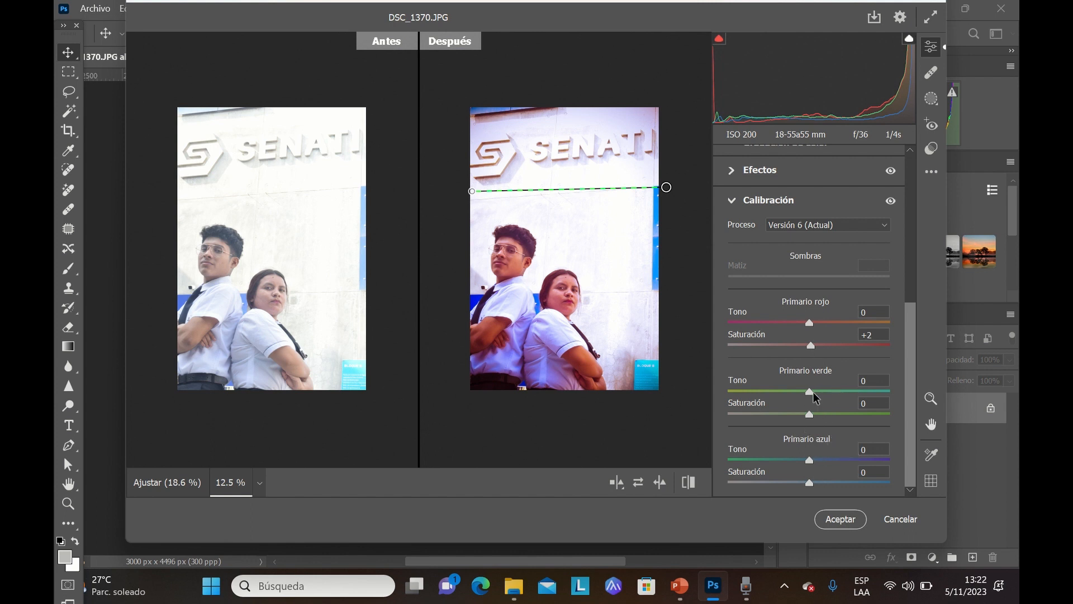
- Try Primario verde Tono and Saturación at -100 each, and set Tono to -3 and Saturación to 0
{"action": "left_click_drag", "start_coordinate": [811, 391], "coordinate": [728, 397]}
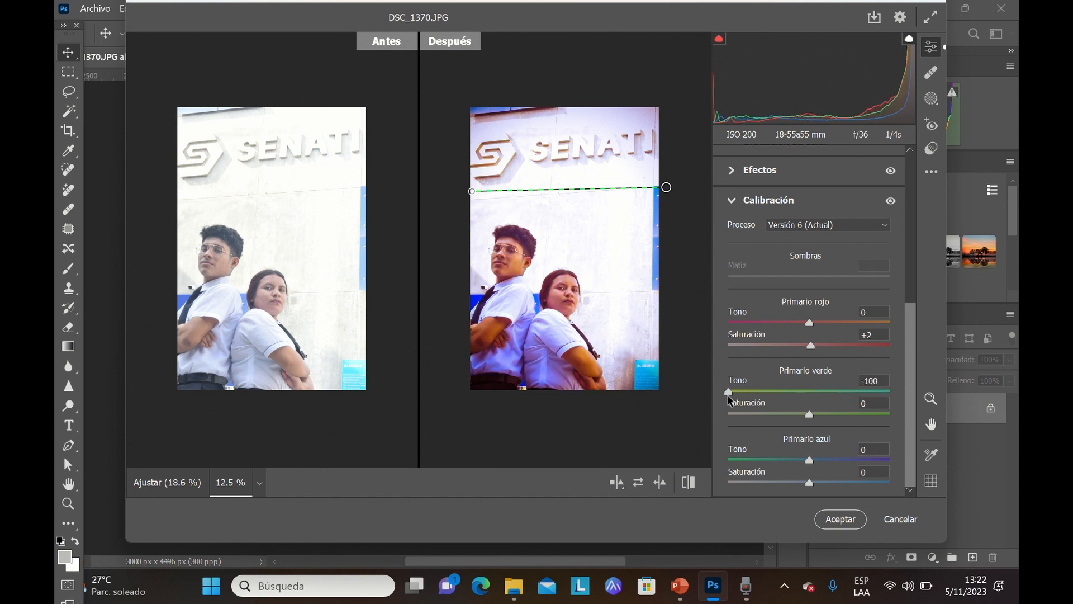
{"action": "mouse_move", "coordinate": [728, 394]}
{"action": "left_mouse_down"}
{"action": "mouse_move", "coordinate": [807, 393]}
{"action": "mouse_move", "coordinate": [835, 415]}
{"action": "mouse_move", "coordinate": [889, 414]}
{"action": "mouse_move", "coordinate": [714, 418]}
{"action": "mouse_move", "coordinate": [736, 411]}
{"action": "mouse_move", "coordinate": [723, 413]}
{"action": "left_mouse_up"}
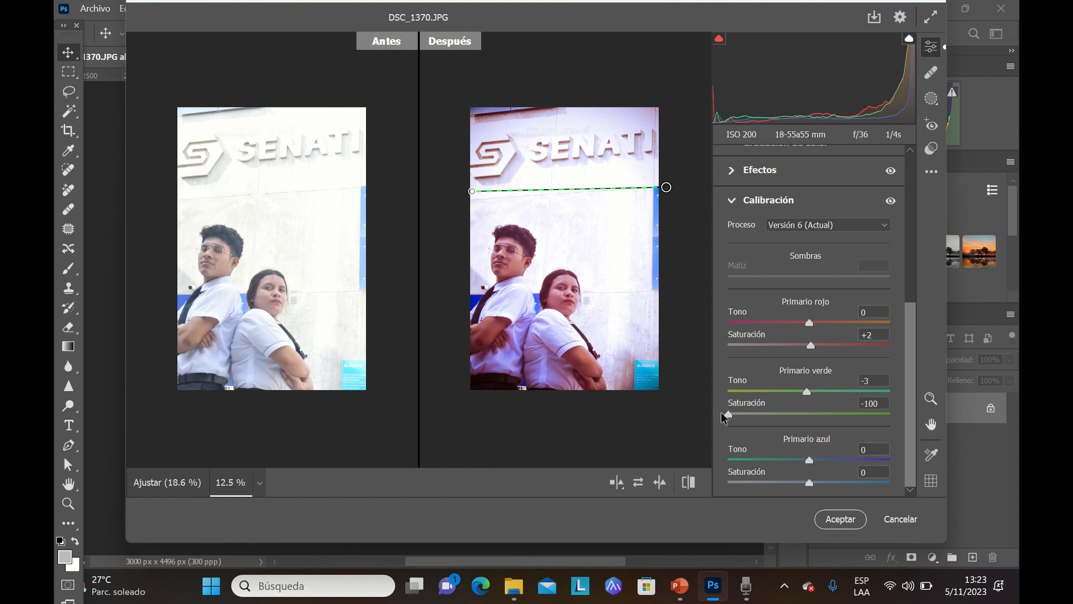
{"action": "left_click_drag", "start_coordinate": [724, 416], "coordinate": [812, 411]}
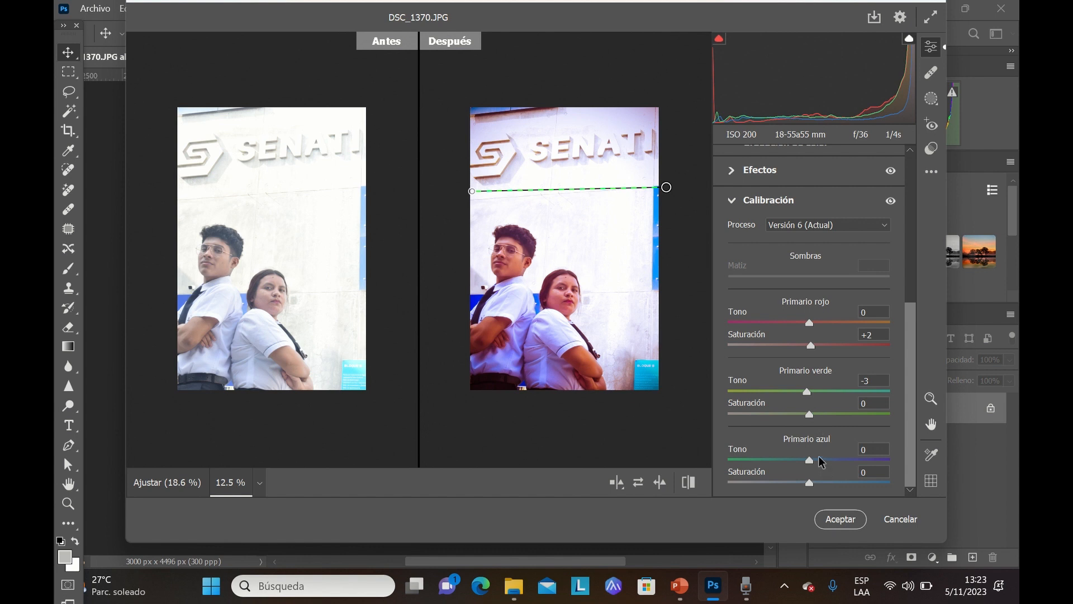
- Try Primario azul Tono at +100 and -100 and Saturación at -98, and set Tono to +1 and Saturación to -1
{"action": "left_click_drag", "start_coordinate": [809, 461], "coordinate": [891, 461]}
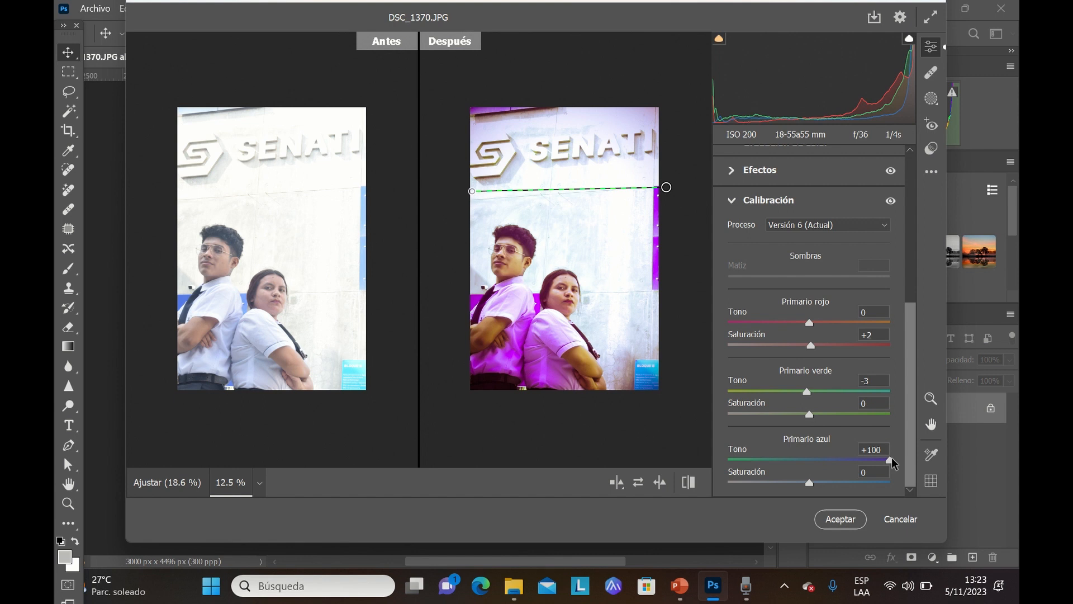
{"action": "left_click_drag", "start_coordinate": [891, 461], "coordinate": [820, 462]}
{"action": "left_click_drag", "start_coordinate": [800, 458], "coordinate": [889, 459]}
{"action": "left_click_drag", "start_coordinate": [889, 459], "coordinate": [723, 454]}
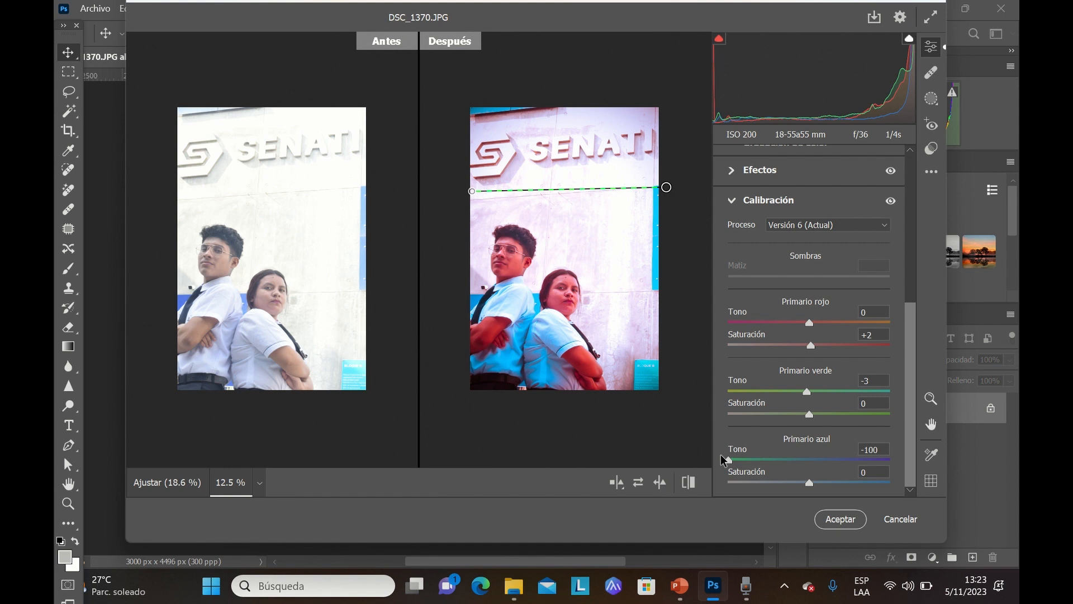
{"action": "left_click_drag", "start_coordinate": [723, 455], "coordinate": [810, 452]}
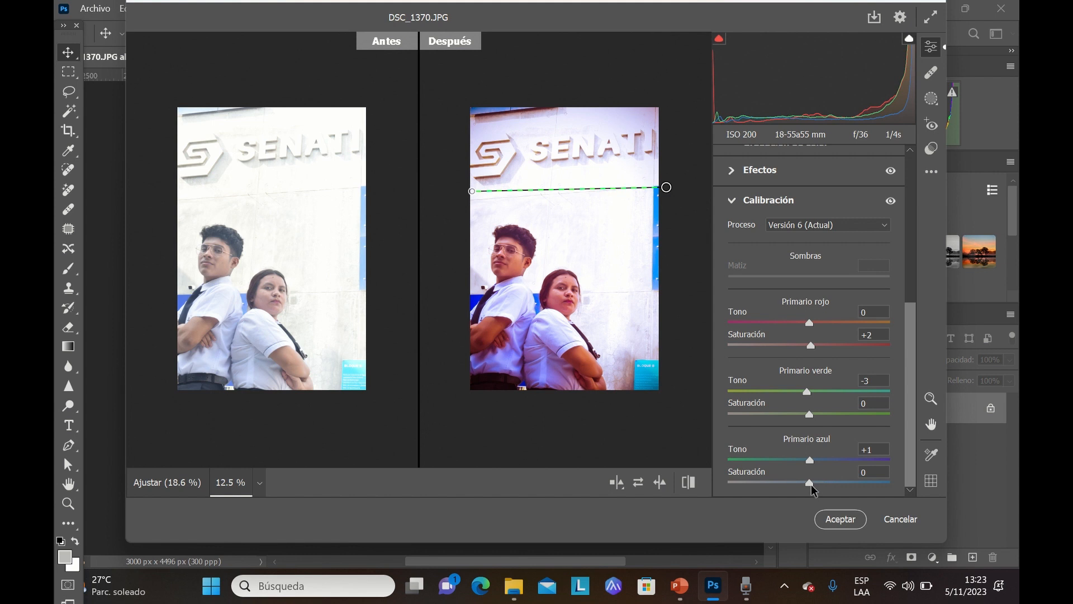
{"action": "left_click_drag", "start_coordinate": [863, 475], "coordinate": [733, 488]}
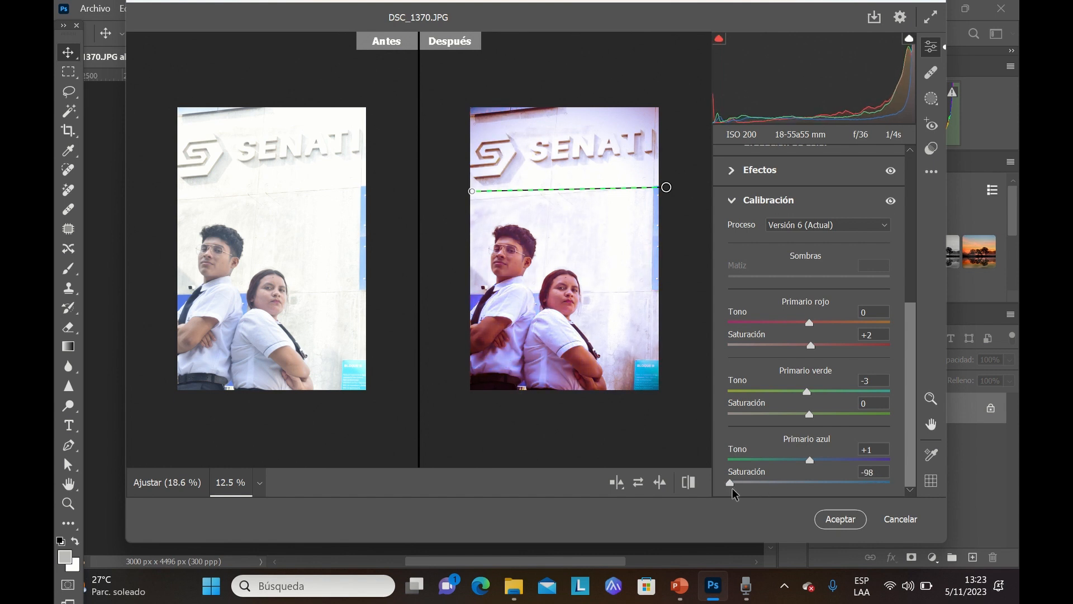
{"action": "left_click_drag", "start_coordinate": [732, 488], "coordinate": [812, 481]}
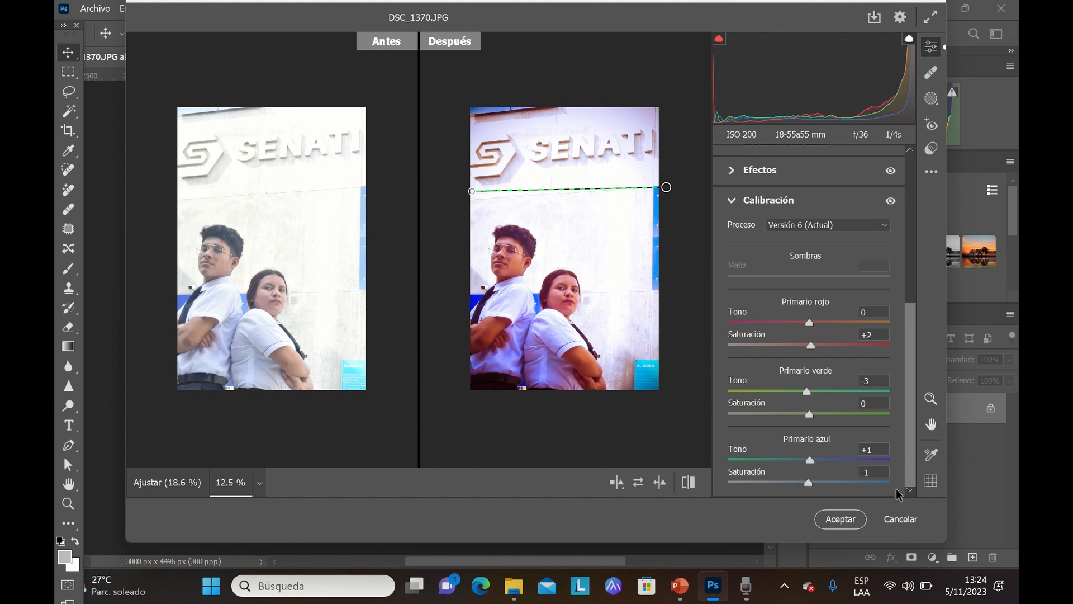